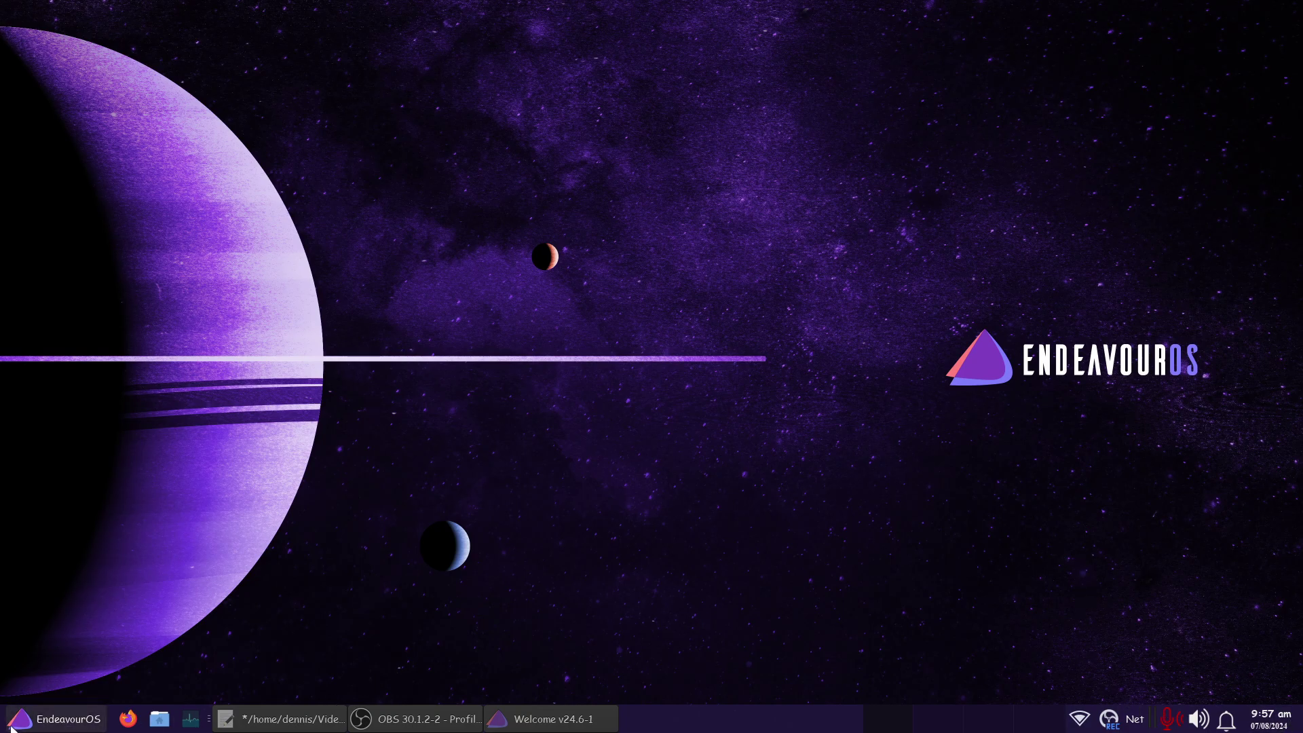
Step: Open the Whisker Menu properties and review its Appearance and General tabs
left_click(54, 719)
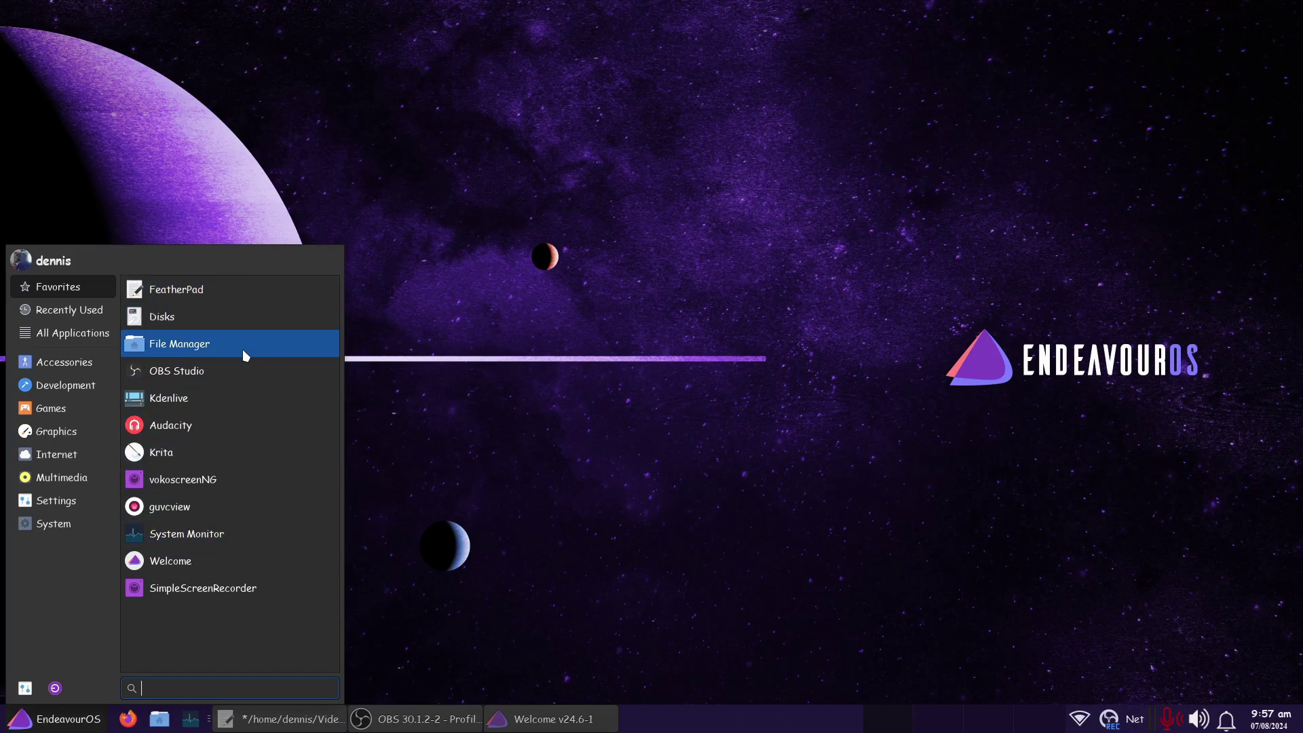
left_click(58, 718)
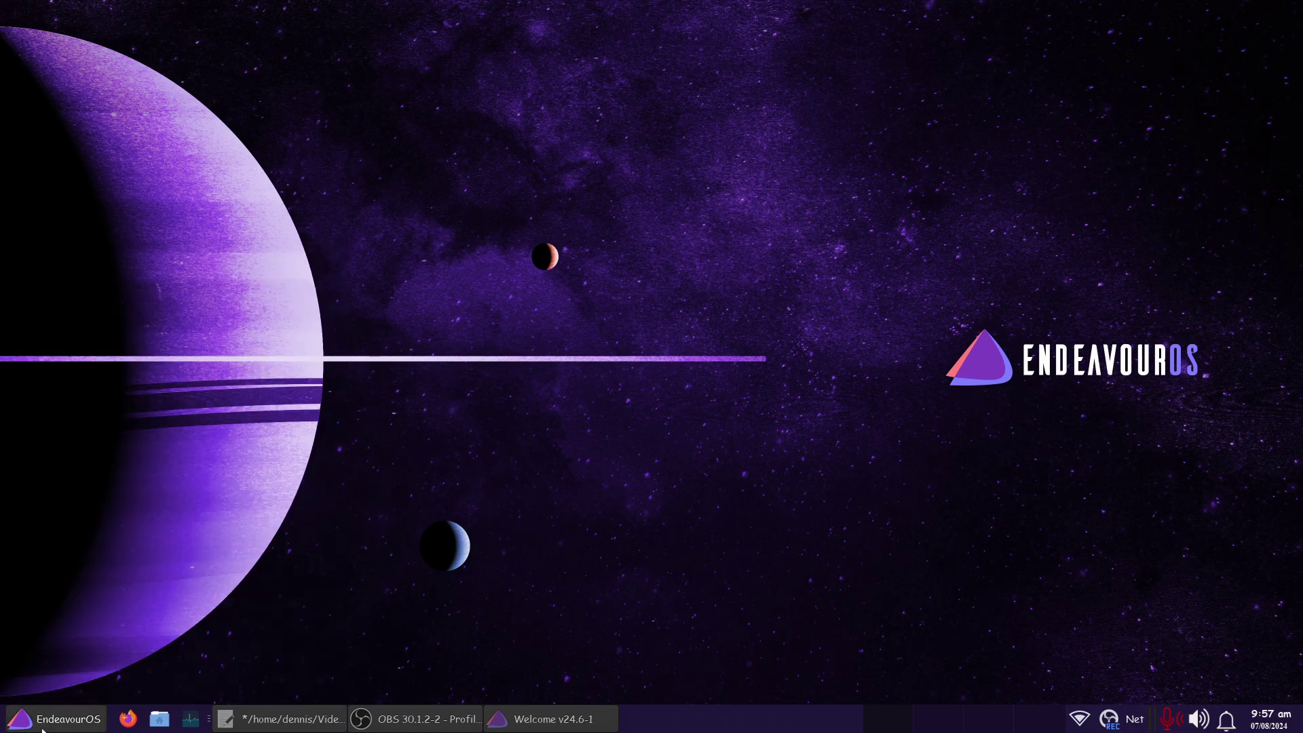
right_click(51, 718)
left_click(111, 611)
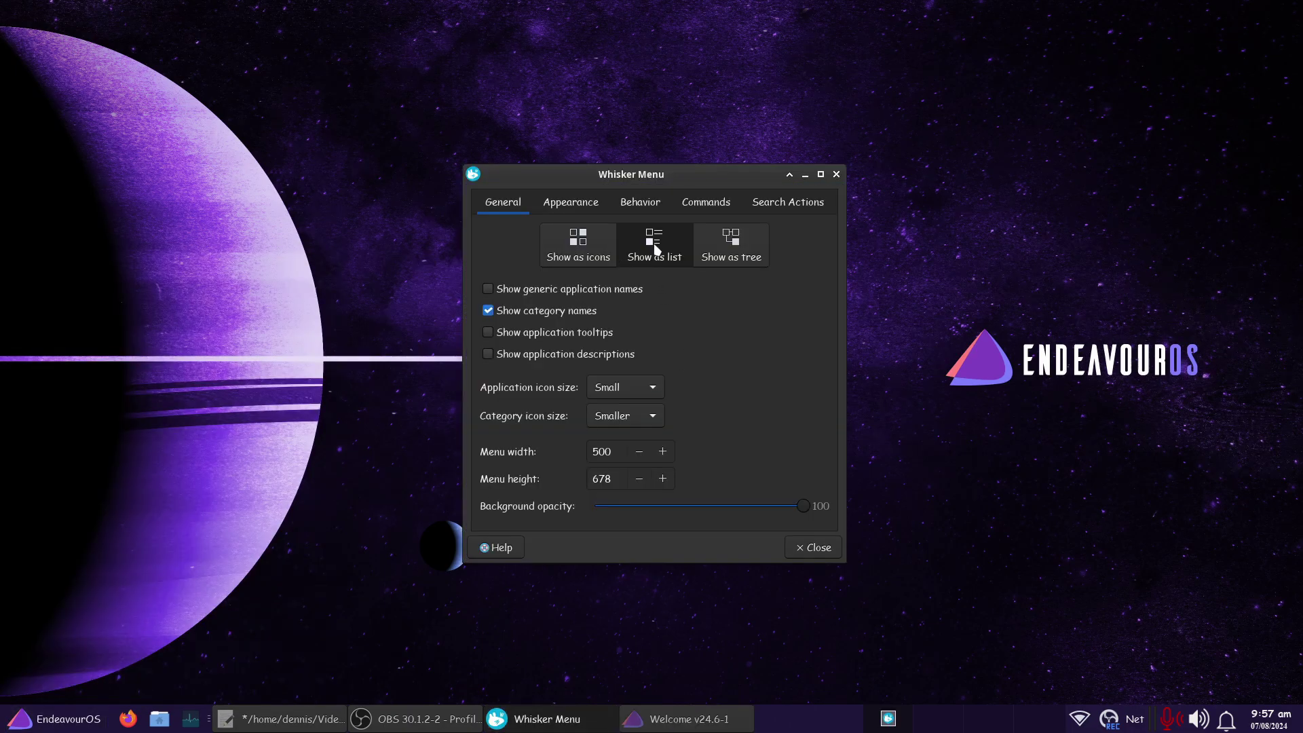
left_click(582, 207)
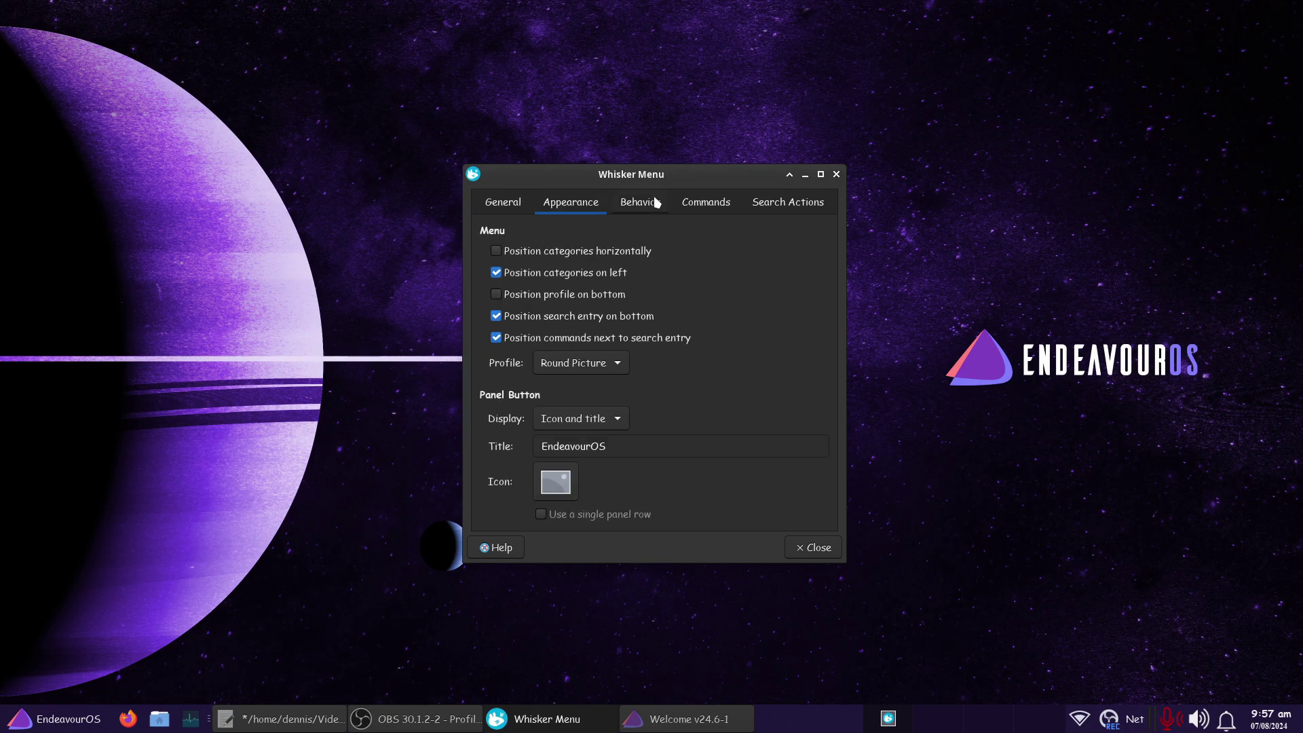
left_click(504, 208)
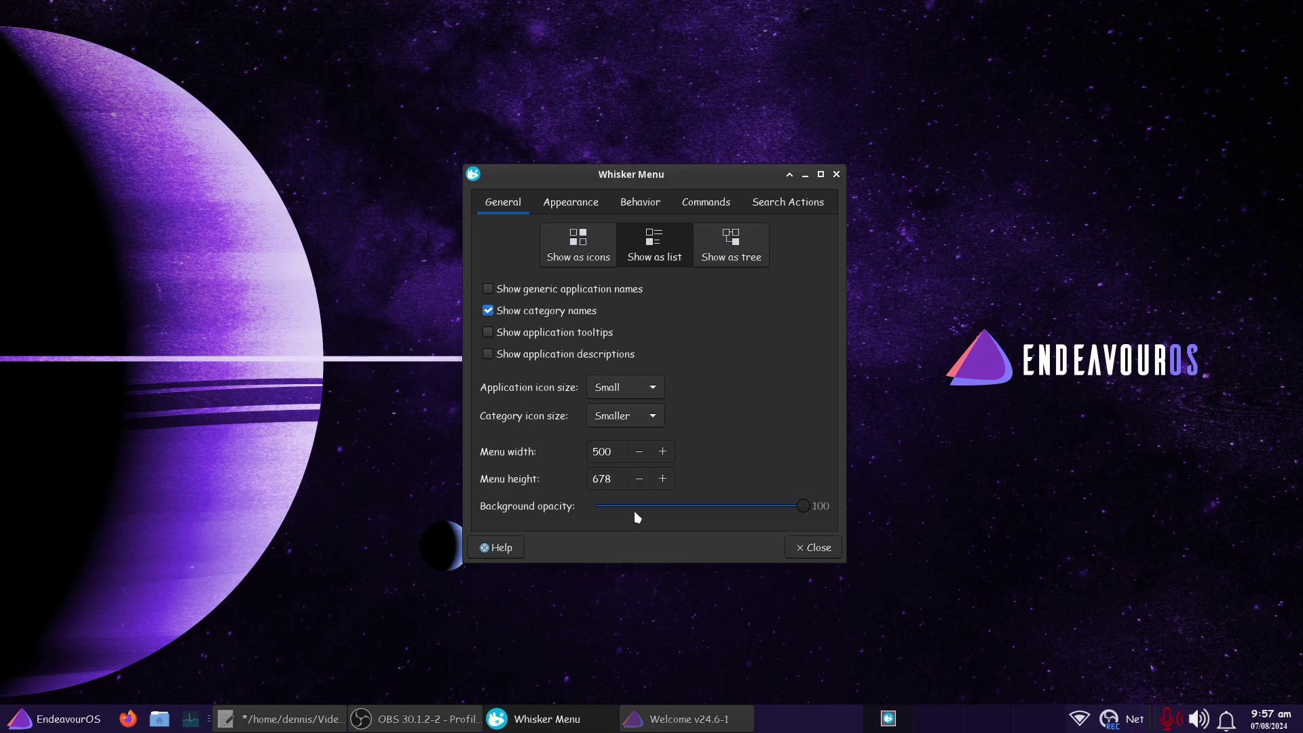
Step: Close the Whisker Menu settings and open the application menu on its Favorites list
left_click(58, 727)
left_click(58, 727)
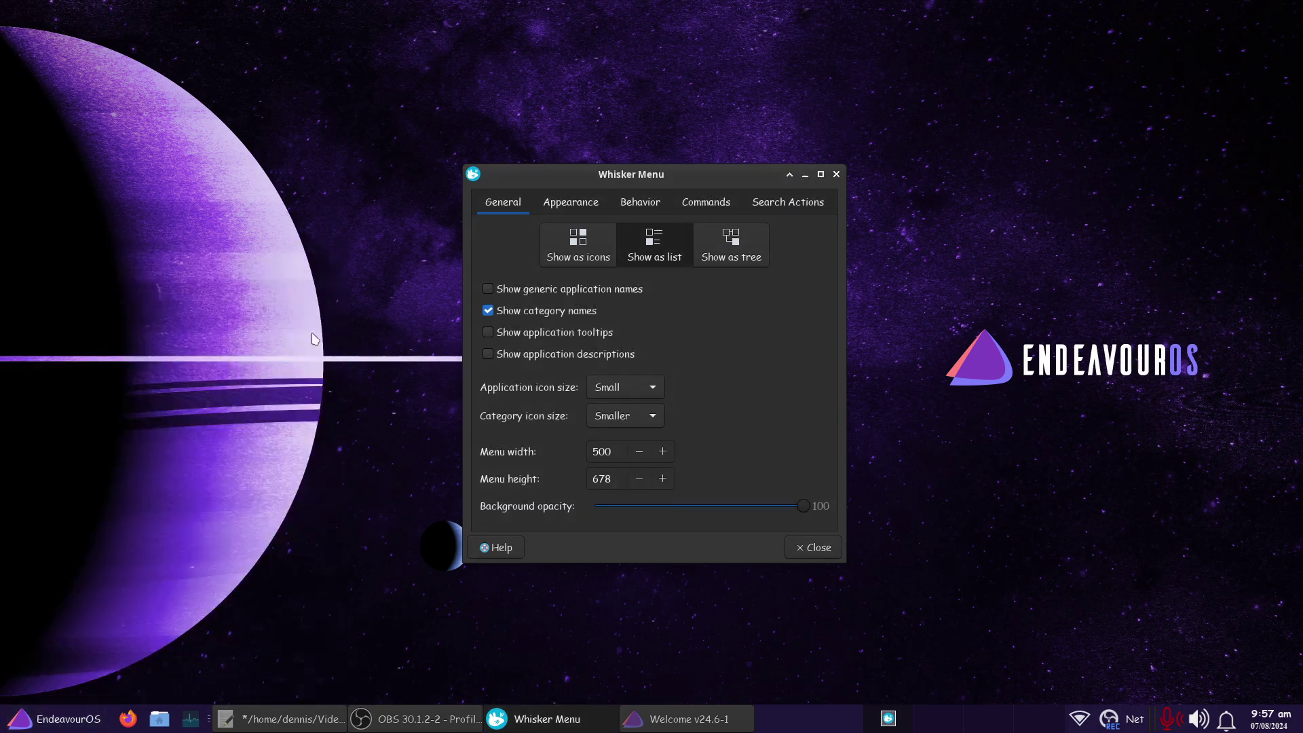
left_click(830, 551)
left_click(68, 723)
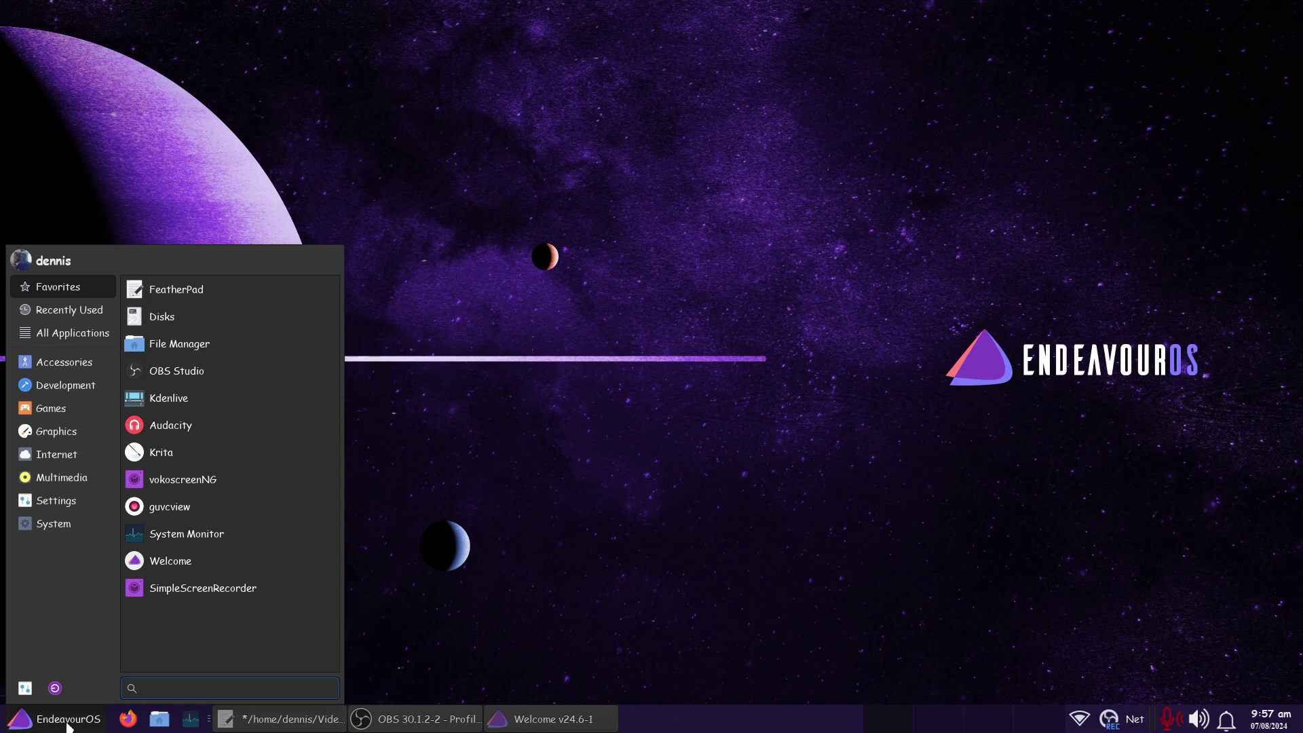
Step: Launch Disks, check the 120 GB disk's SMART data showing Disk is OK, then close the report
left_click(295, 311)
left_click_drag(733, 160, 833, 102)
left_click(498, 151)
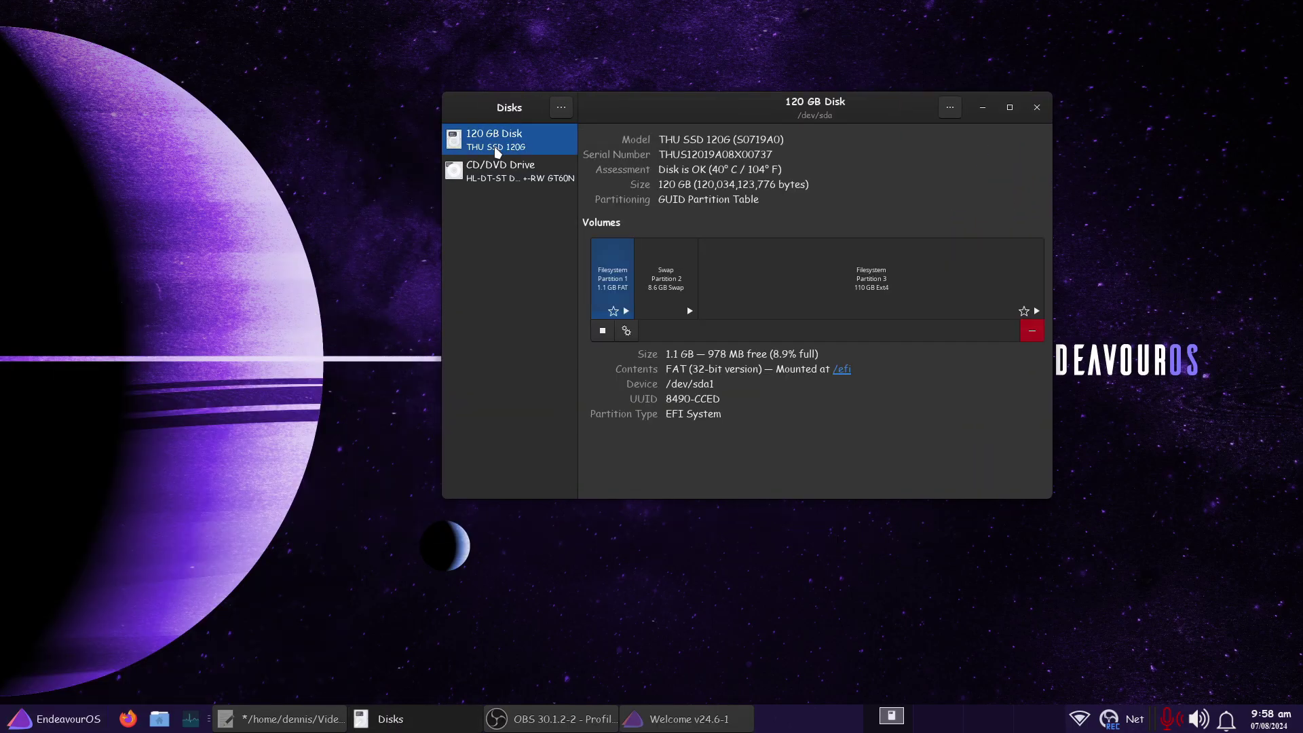
left_click(950, 109)
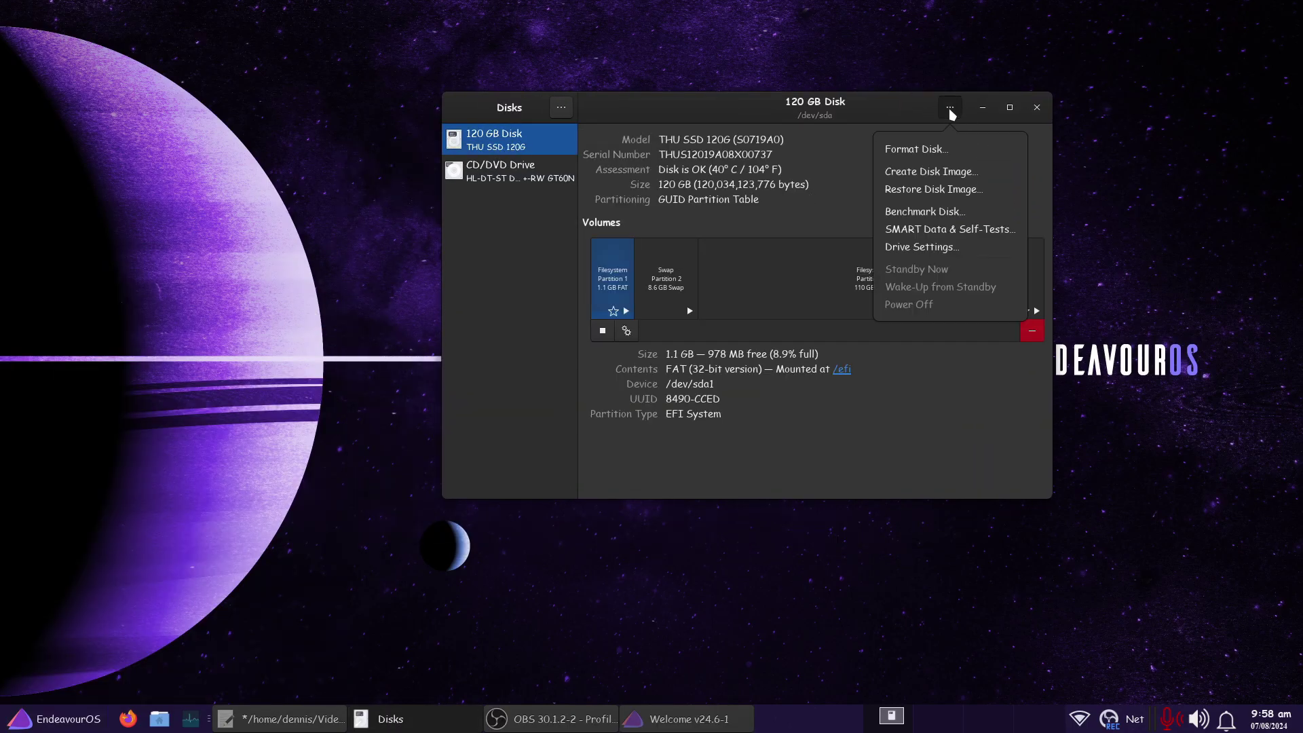
left_click(926, 229)
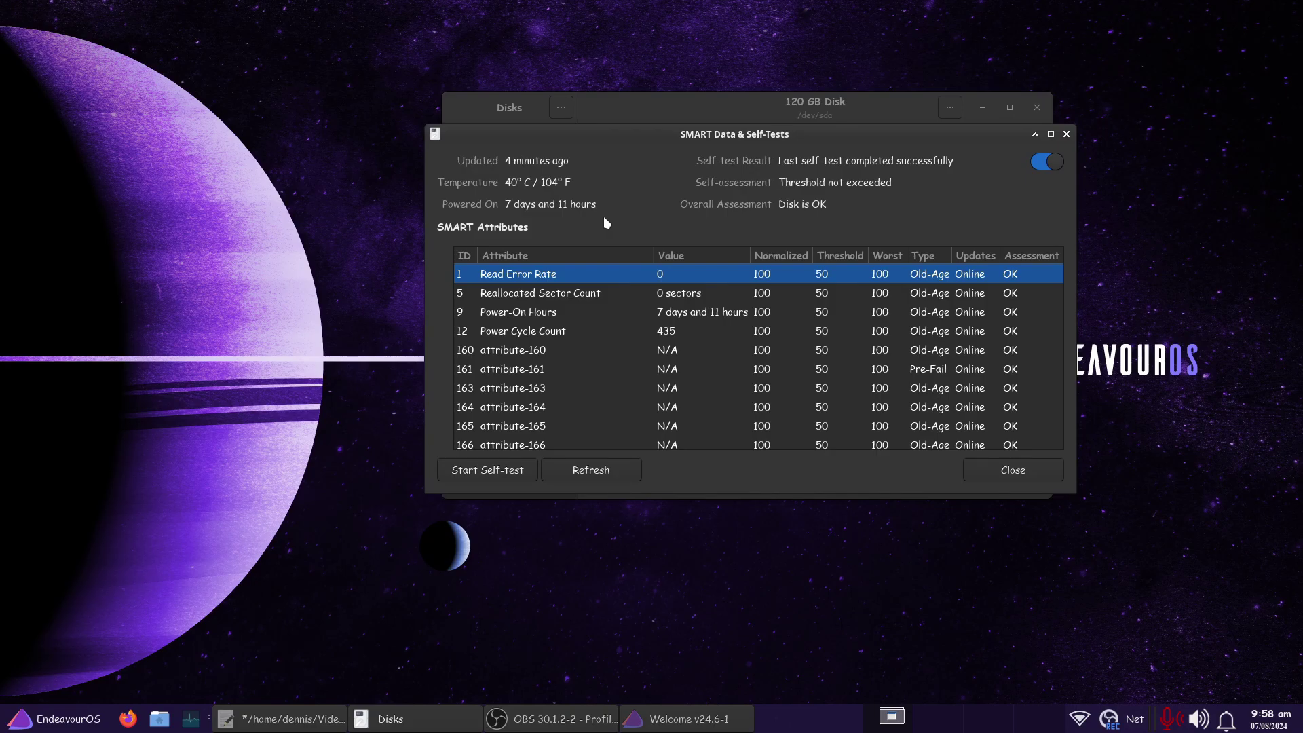
left_click(1066, 134)
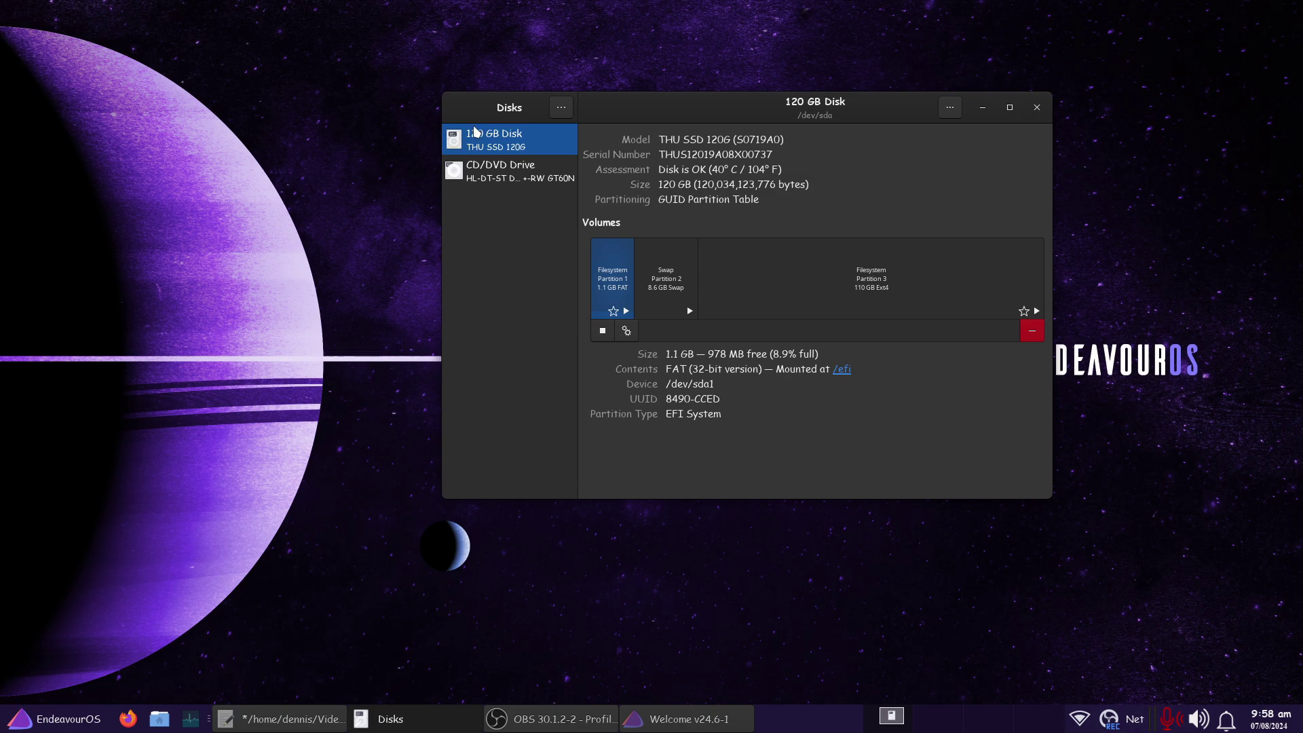
left_click(1036, 107)
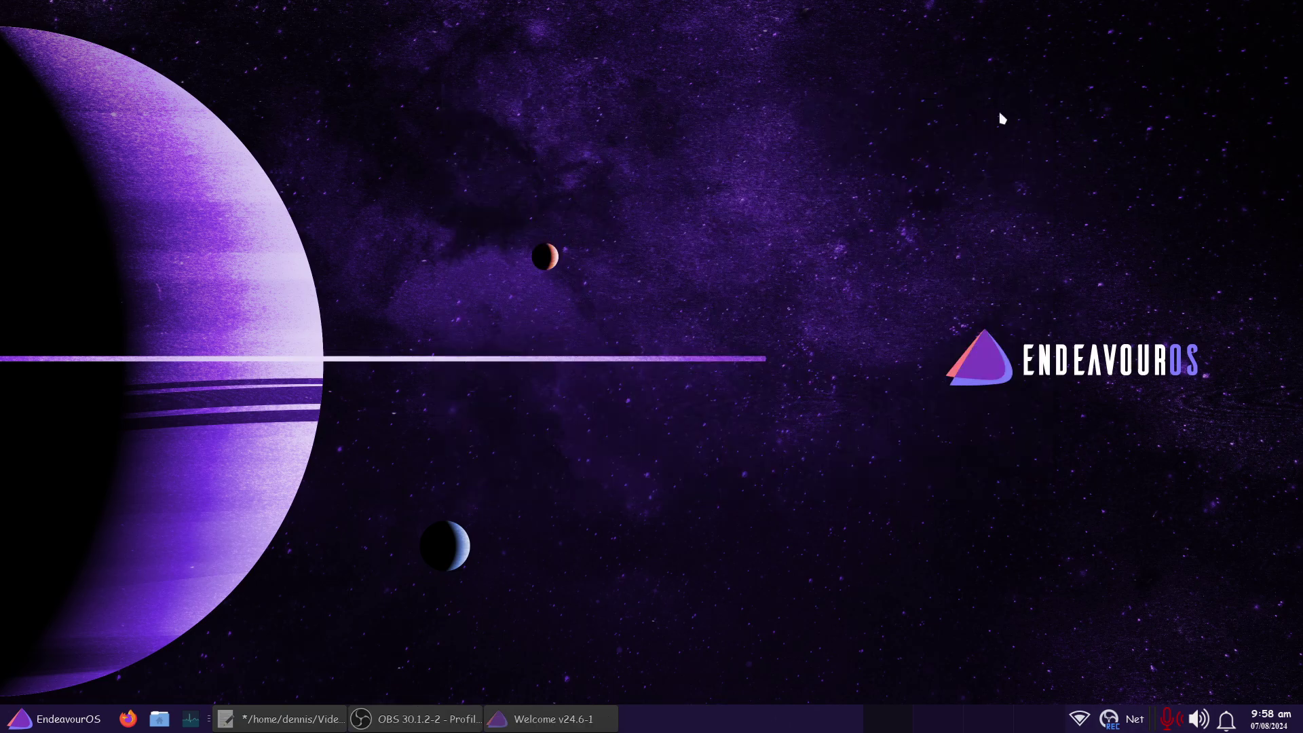
left_click(55, 718)
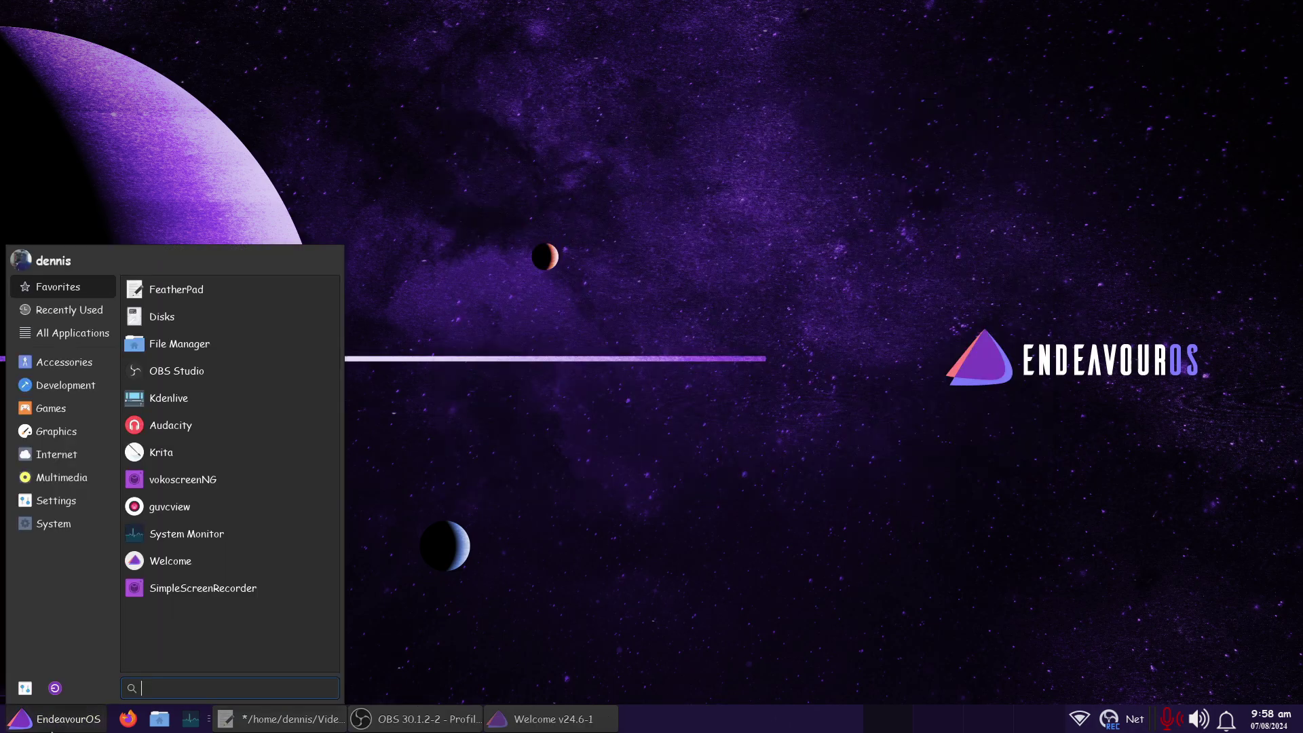
left_click(222, 539)
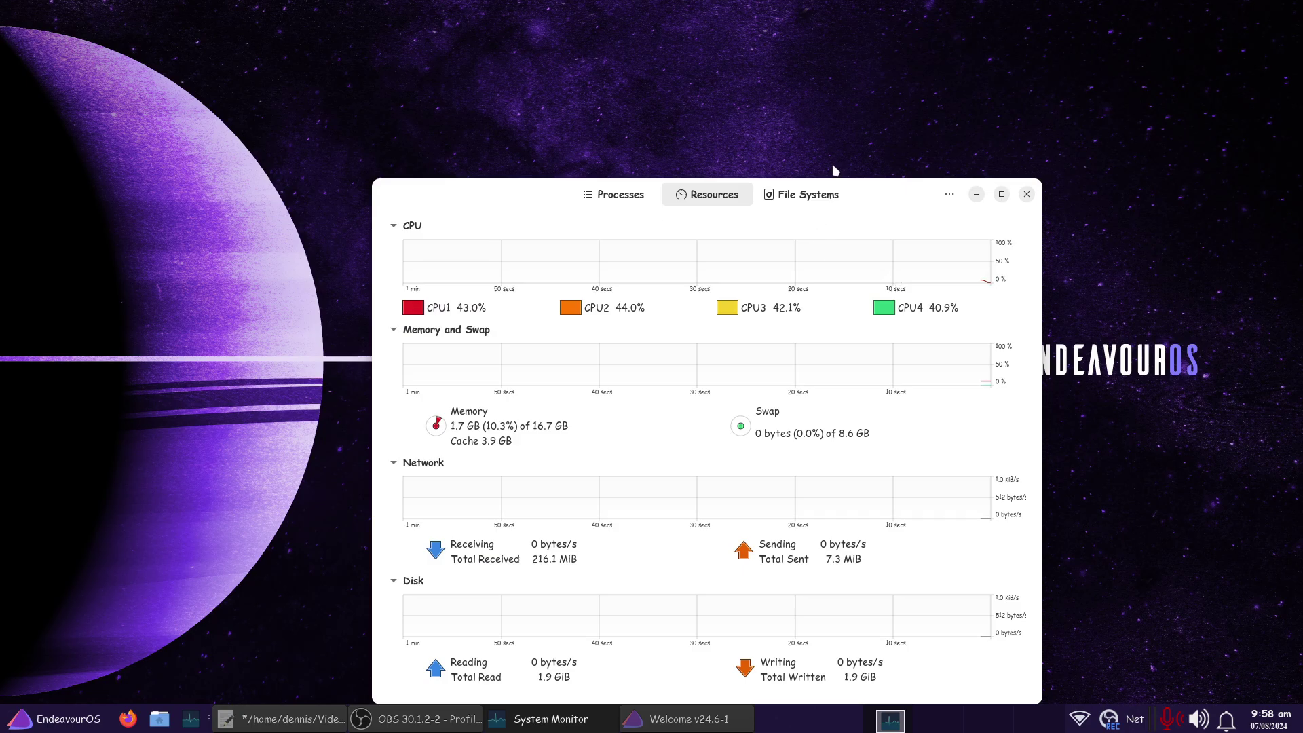
left_click_drag(531, 203, 457, 80)
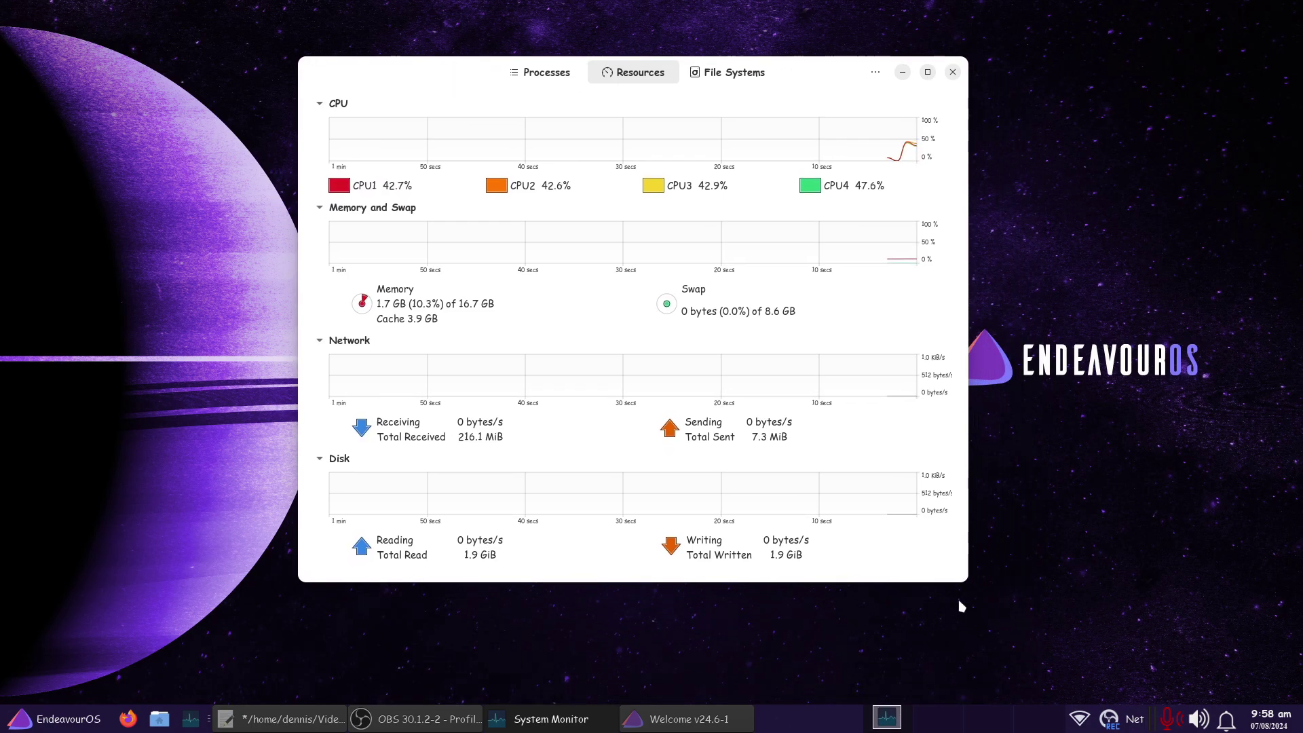
left_click_drag(956, 578, 908, 617)
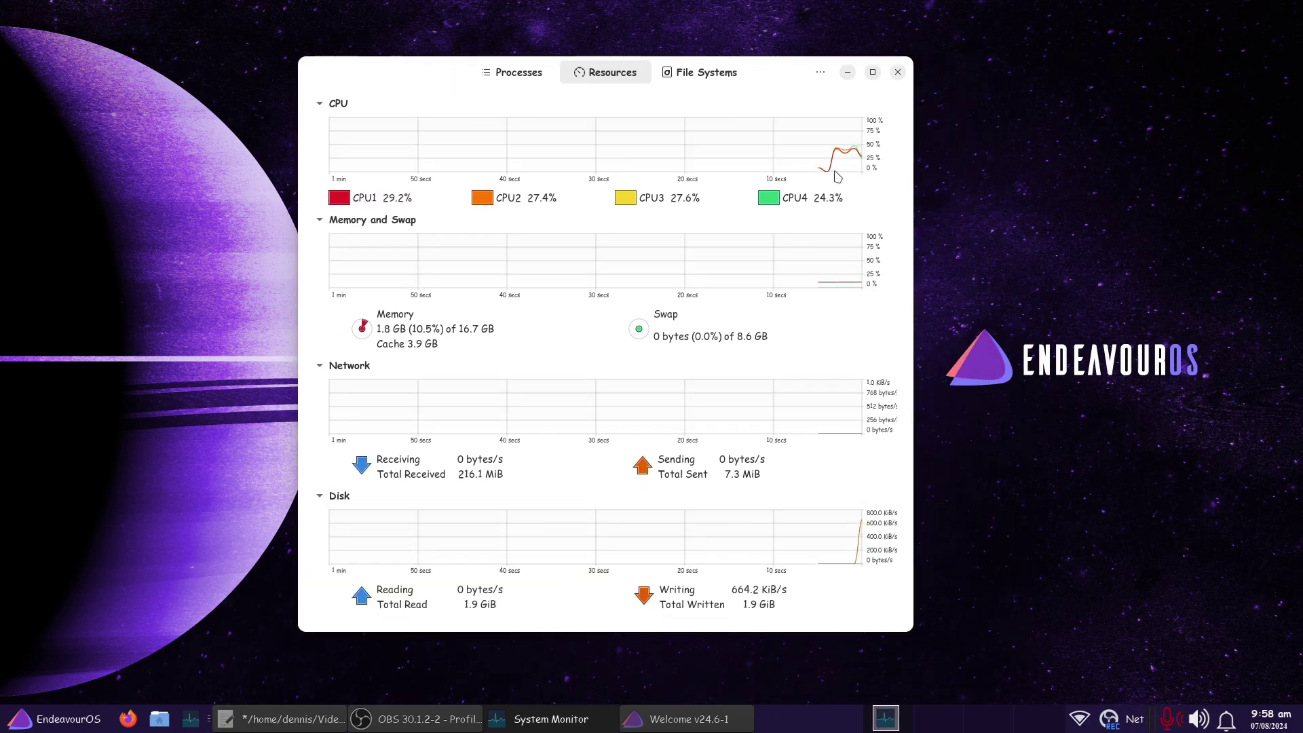
left_click(820, 73)
left_click(782, 136)
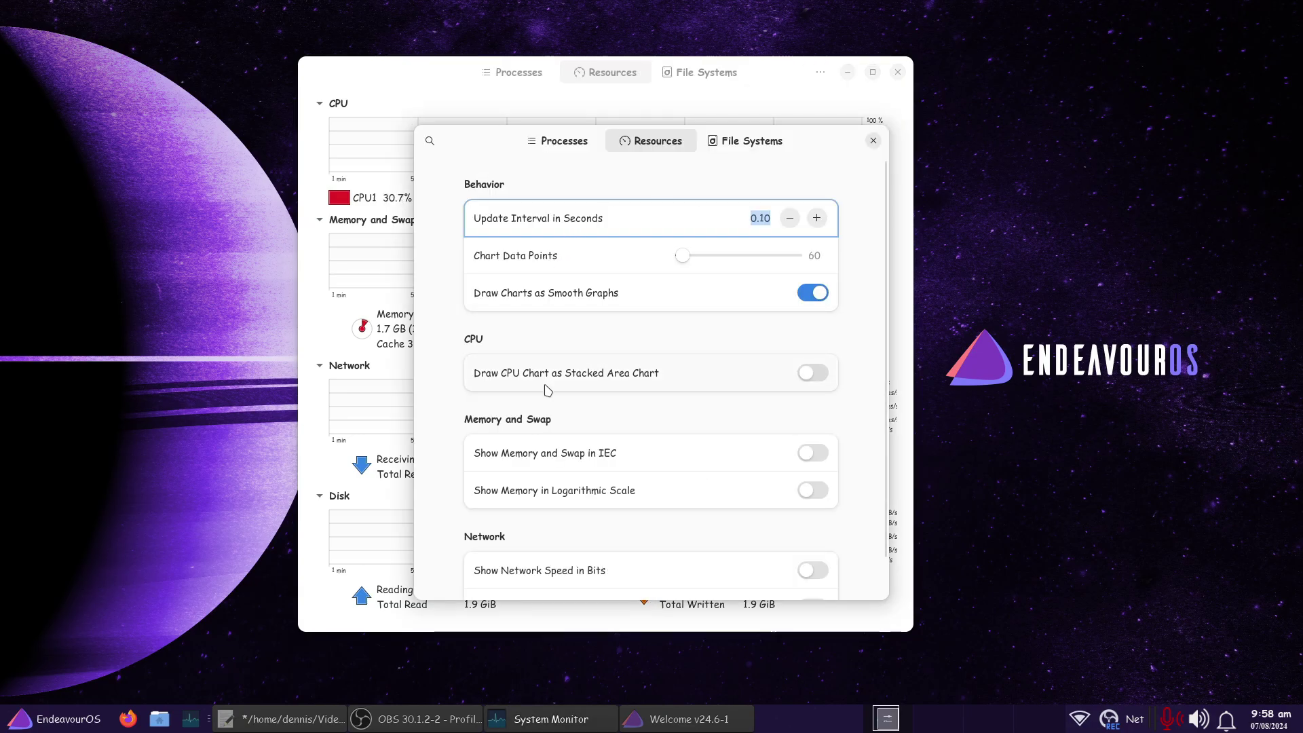
left_click(760, 151)
left_click(570, 144)
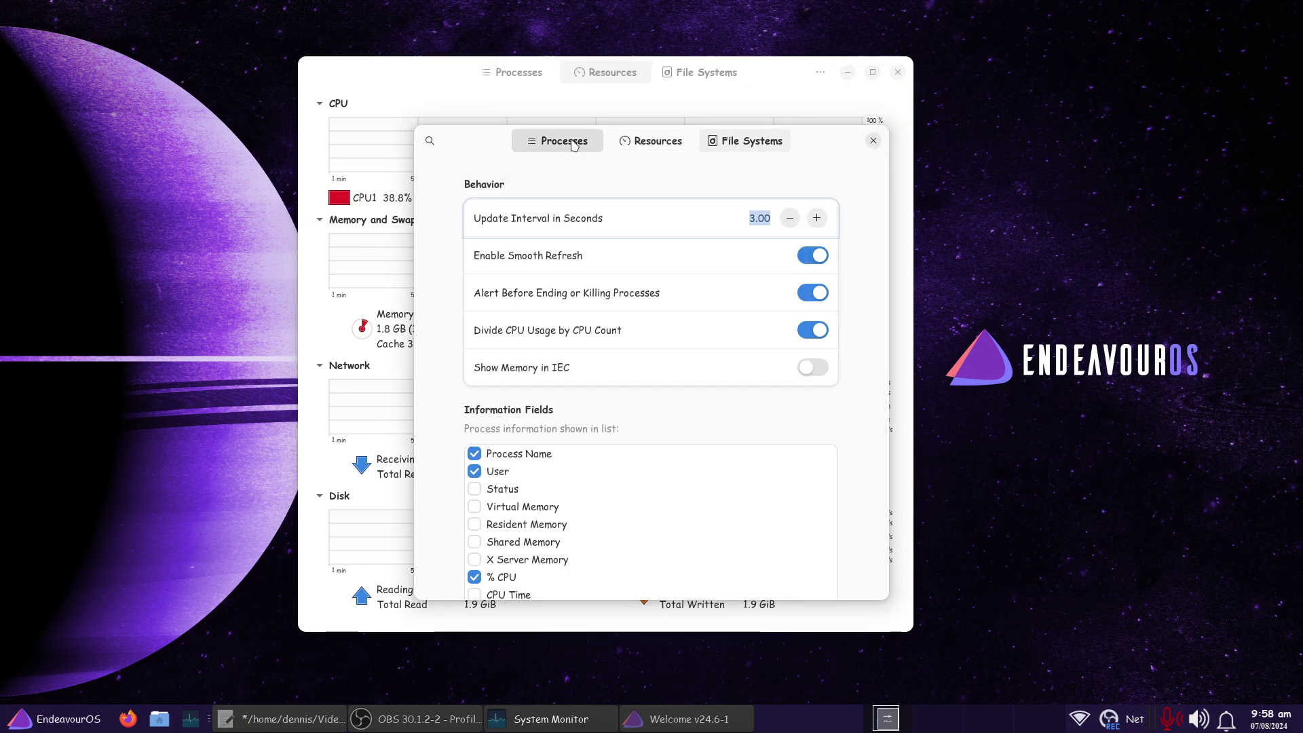
left_click(873, 141)
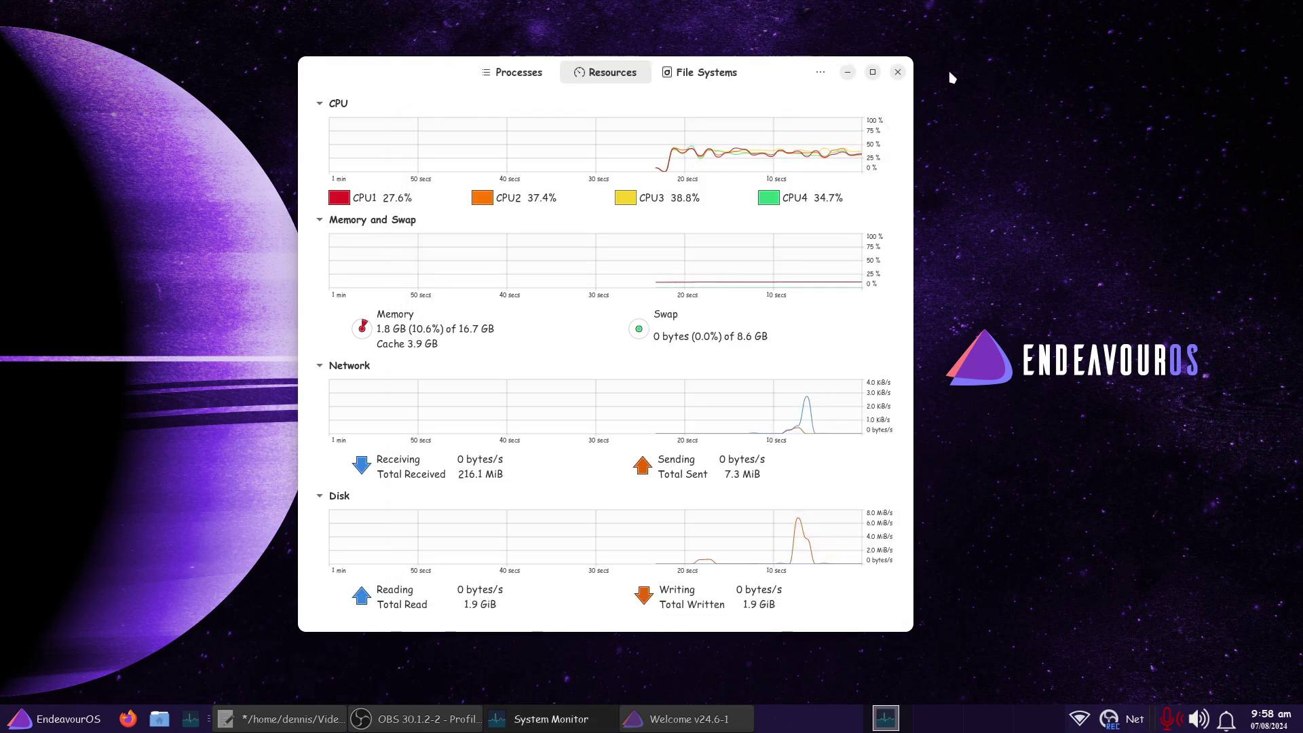
left_click_drag(793, 76, 866, 31)
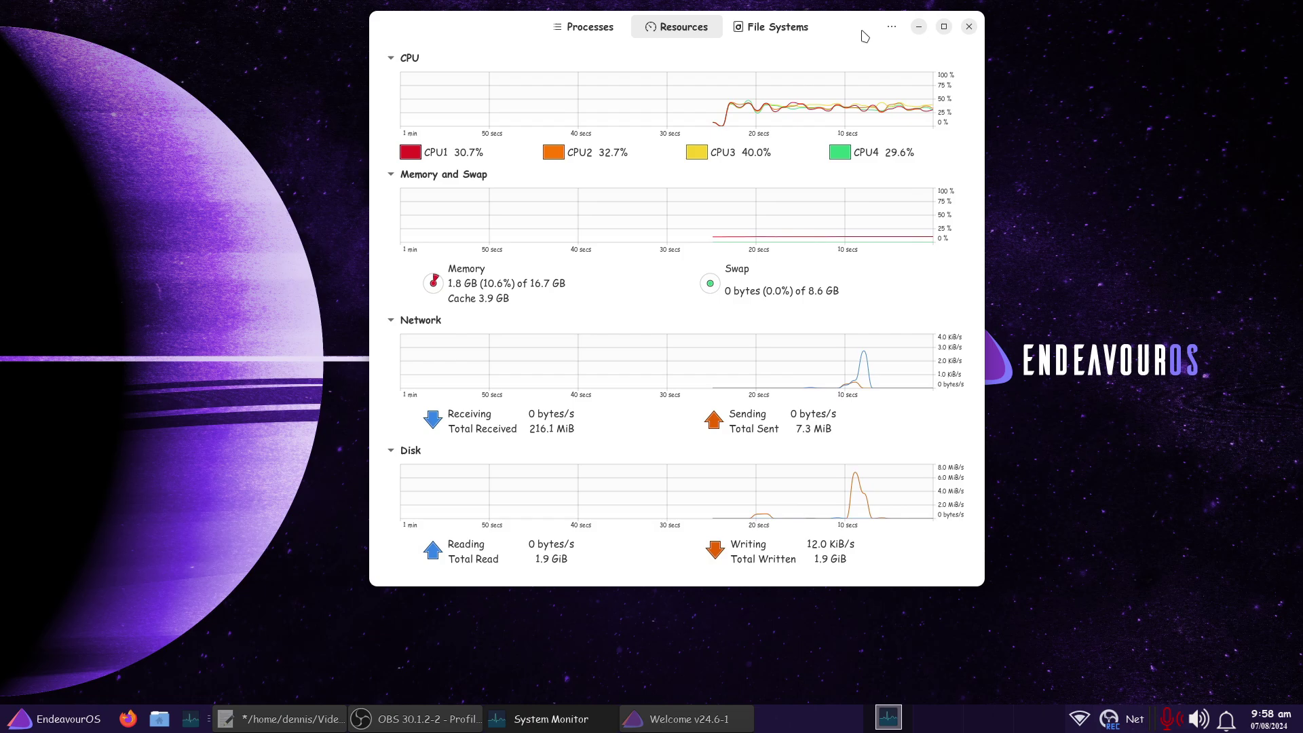
left_click(969, 27)
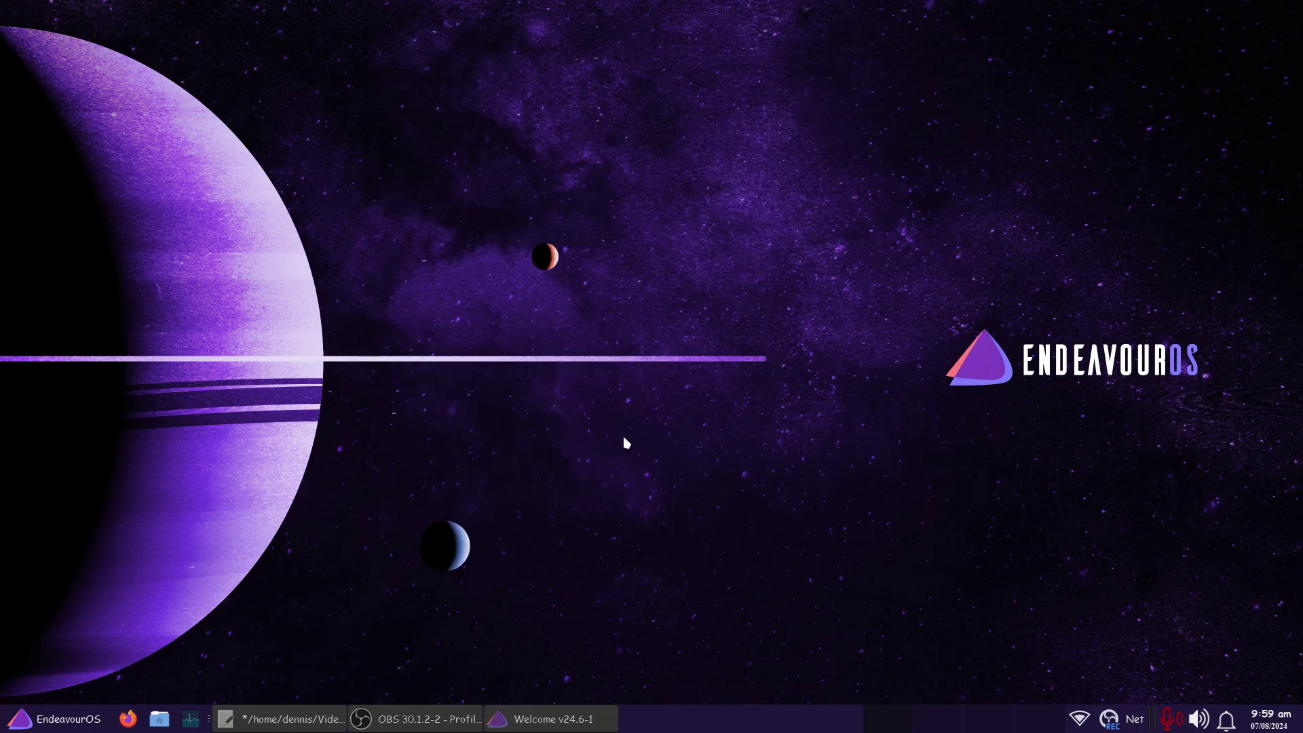
Step: Open the Whisker Menu showing Favorites such as Kdenlive, Krita, vokoscreenNG and guvcview
left_click(21, 718)
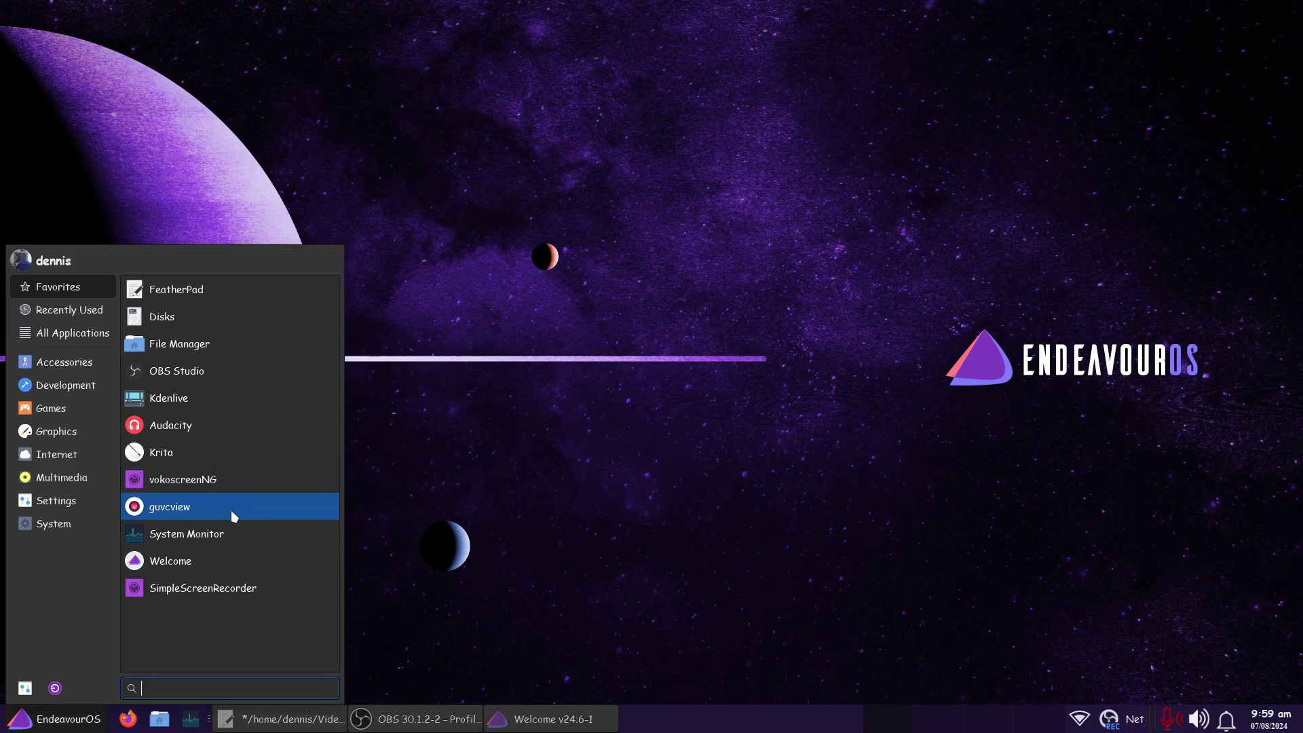
Step: Launch EndeavourOS Welcome, move its window up, and show the Add More Apps tab
left_click(227, 561)
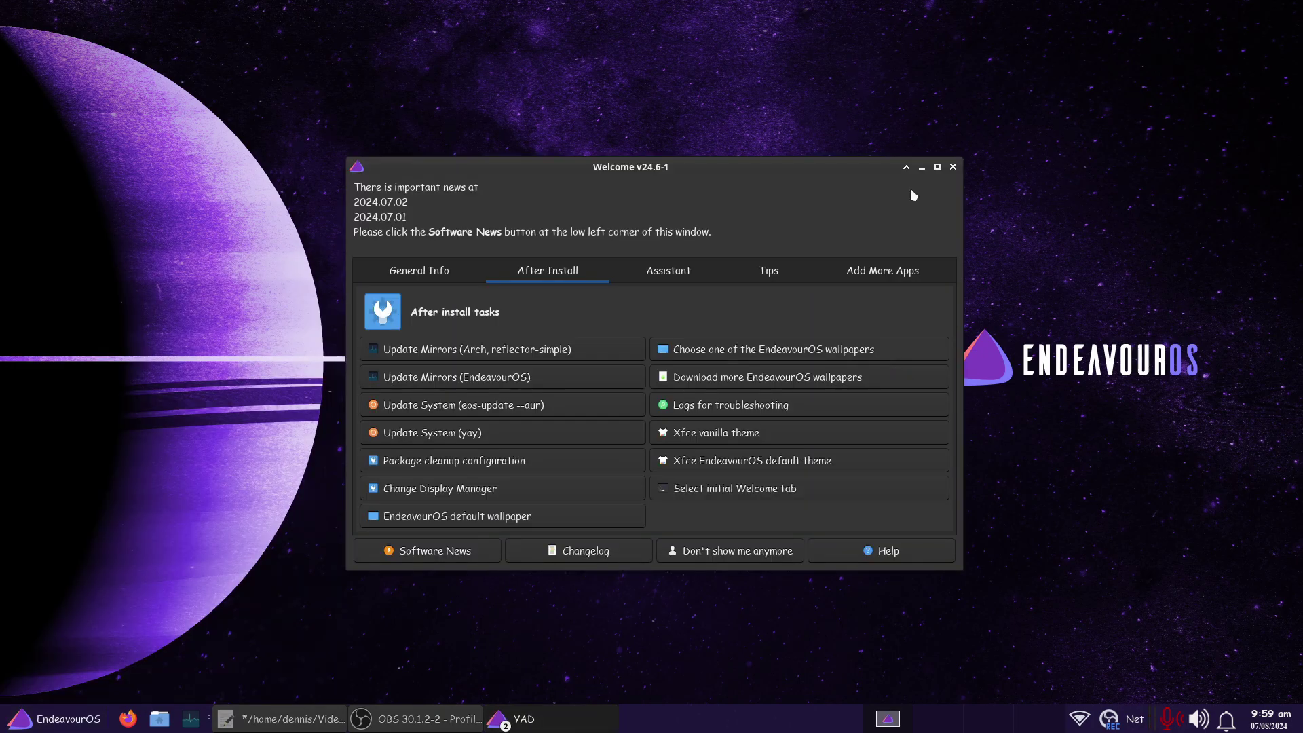
left_click_drag(523, 178, 527, 119)
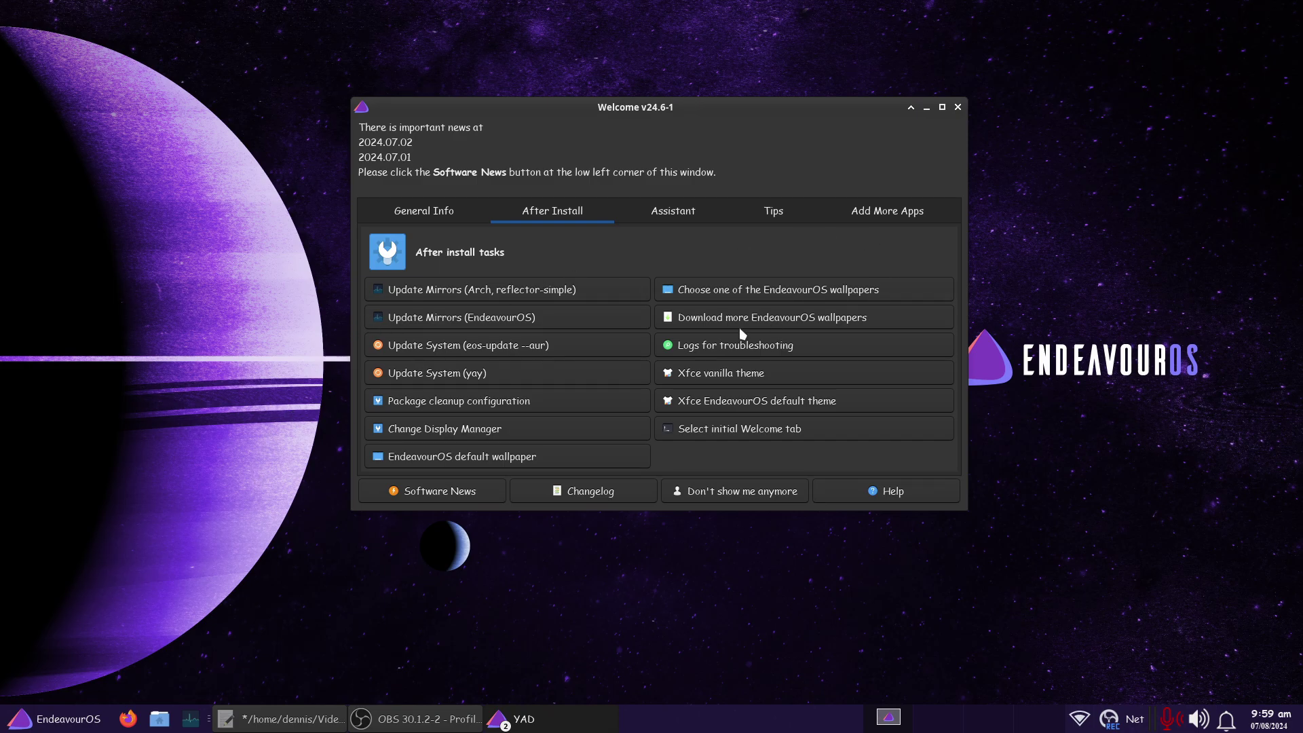
left_click(916, 214)
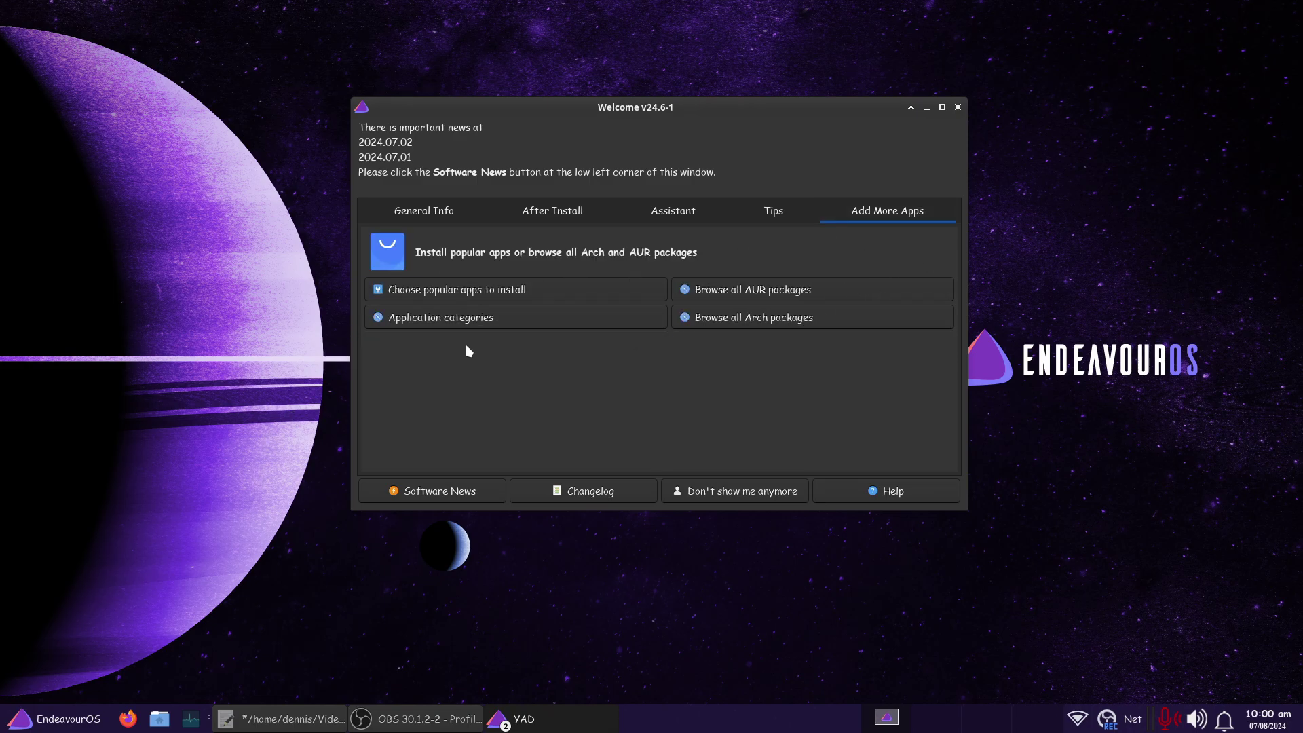
Step: Launch the popular-apps QuickStart Installer, close Welcome, and move the installer to the top centre
left_click(467, 290)
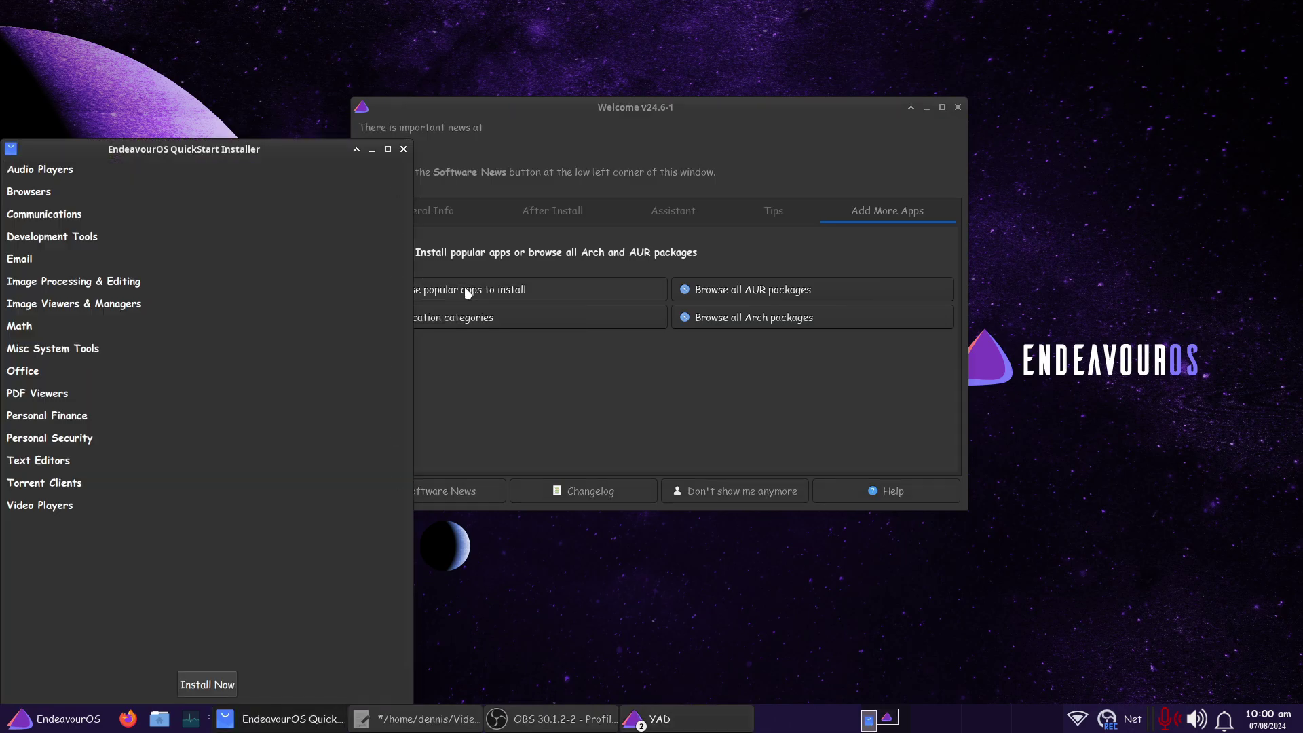
left_click(958, 107)
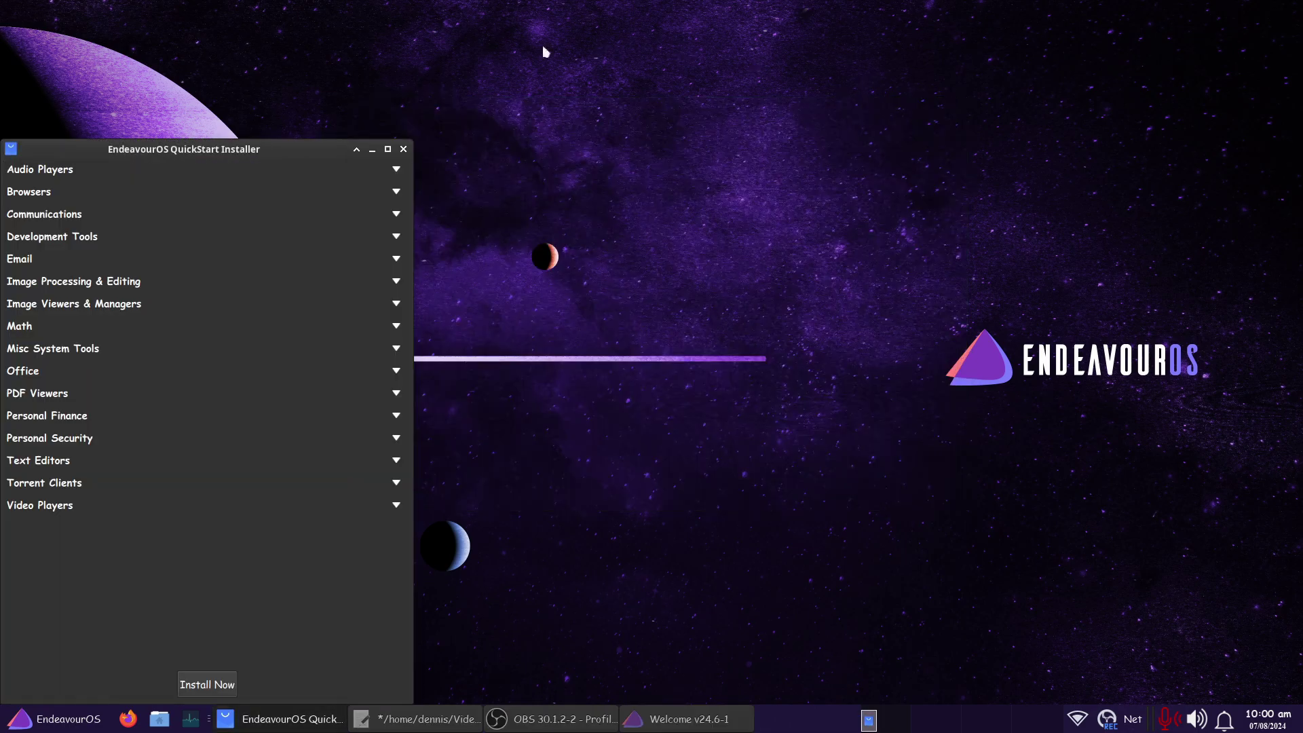
left_click_drag(308, 151, 803, 20)
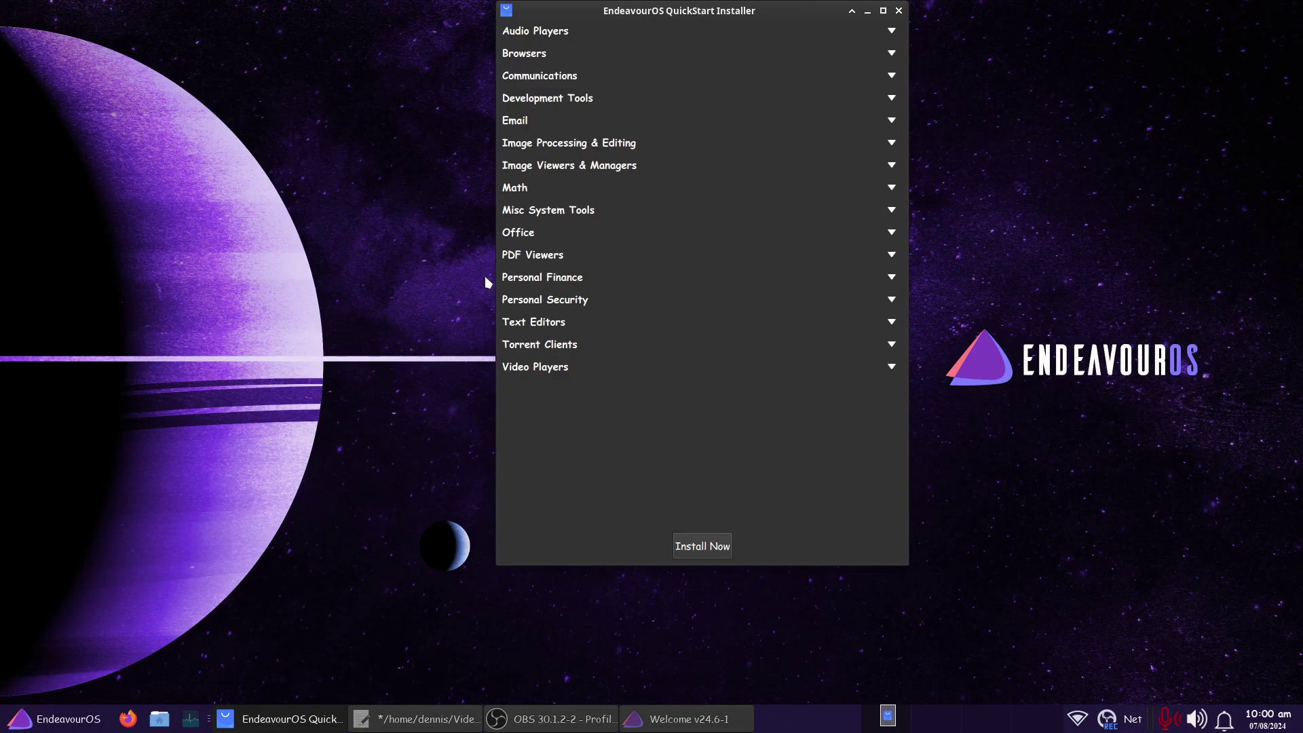
left_click(45, 719)
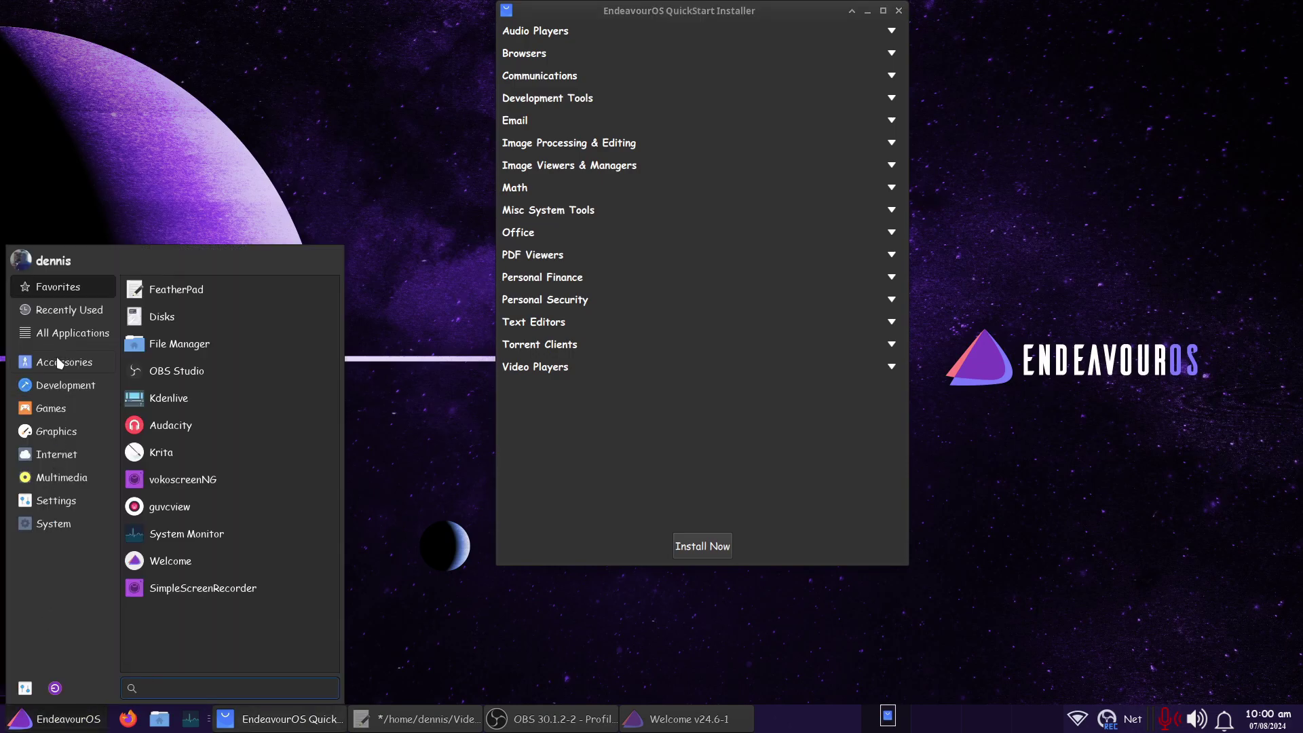
left_click(513, 629)
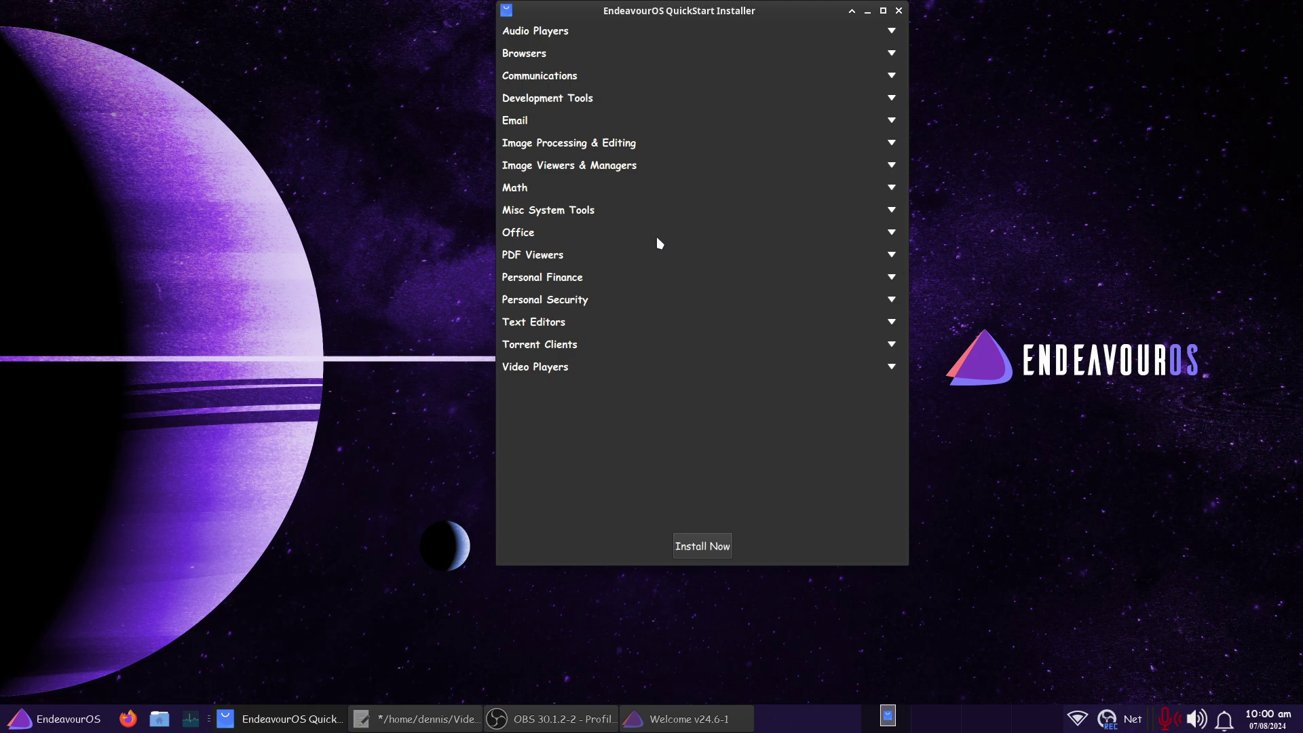
Step: Tick libreoffice-still under Office, widen the installer, and expand PDF Viewers
left_click(891, 233)
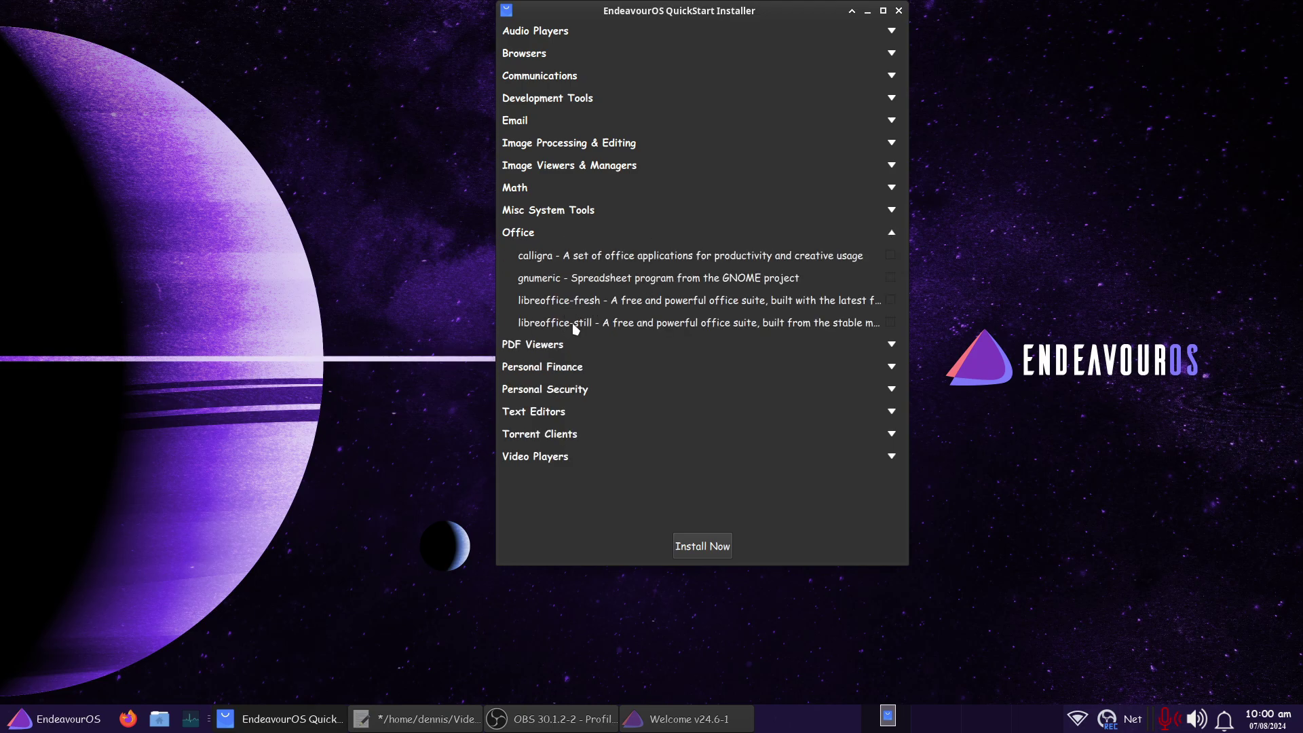
left_click(891, 323)
left_click_drag(907, 563, 1046, 572)
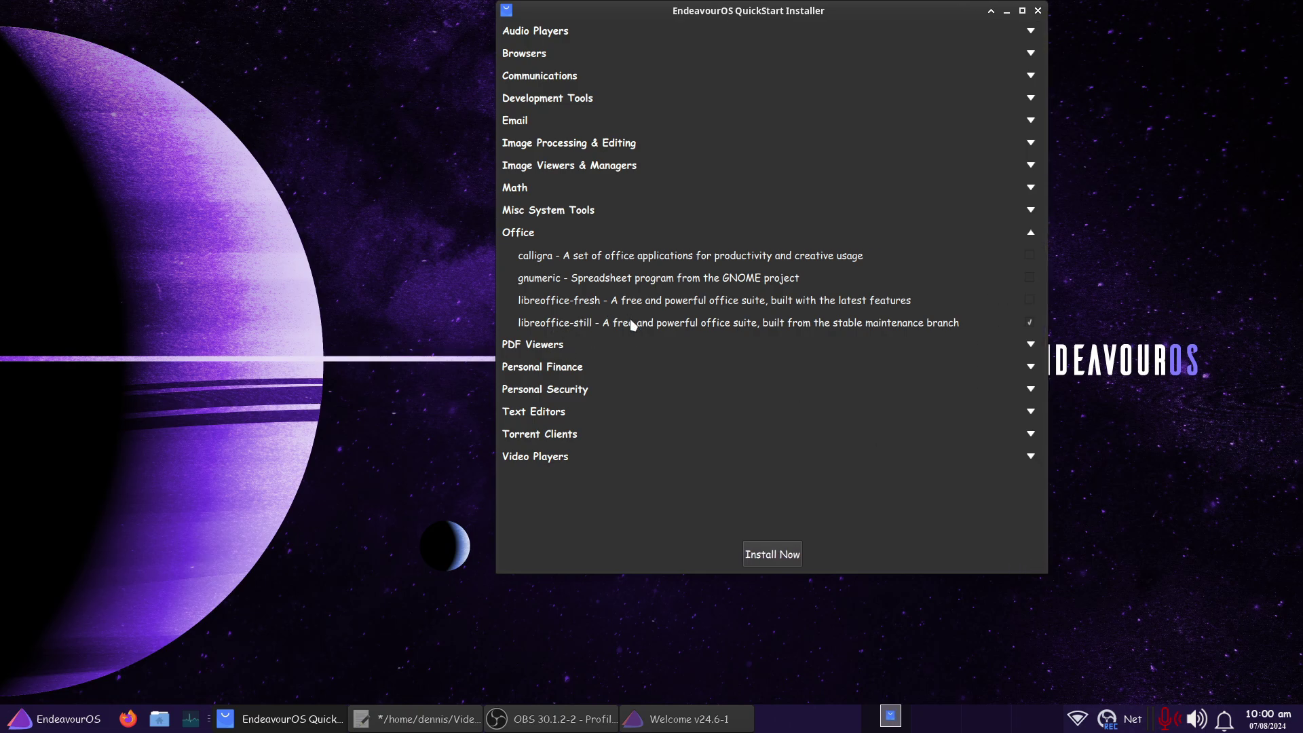
left_click(1031, 345)
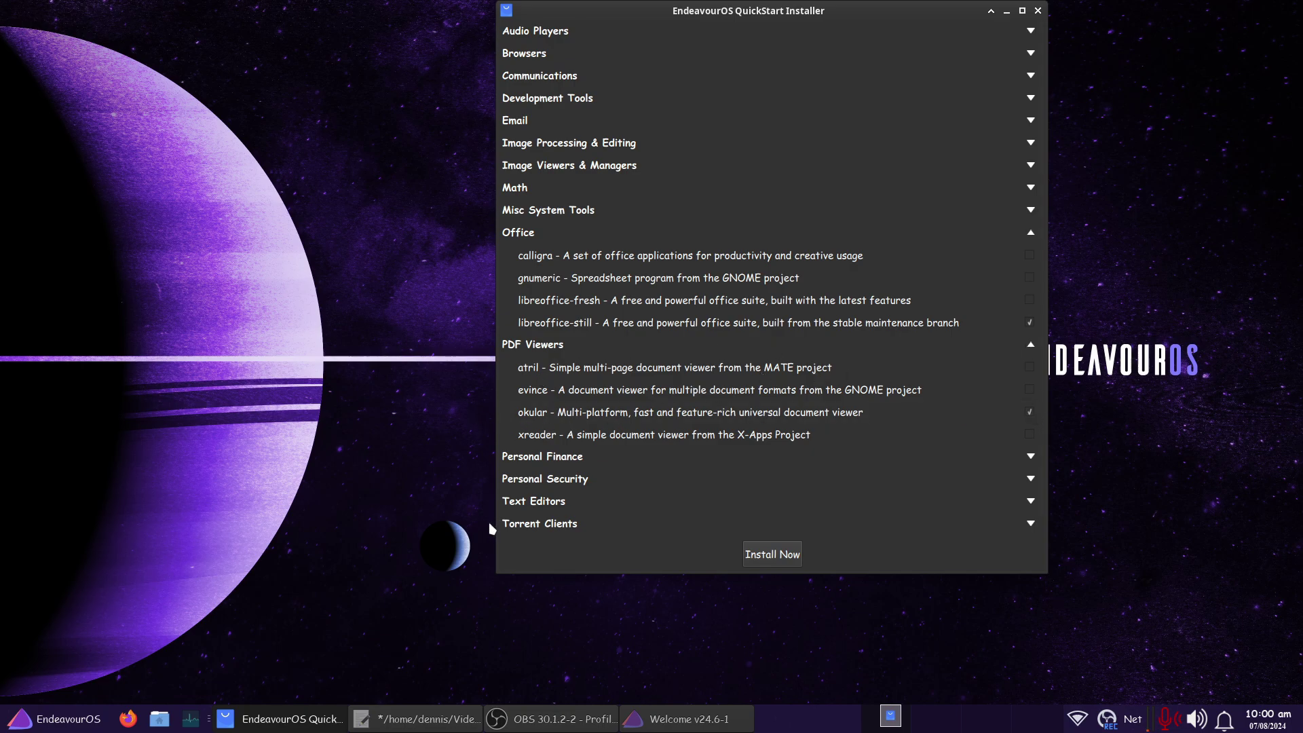
Step: Start the install, authenticate with the account password, and accept the pacman proceed prompt
left_click(787, 556)
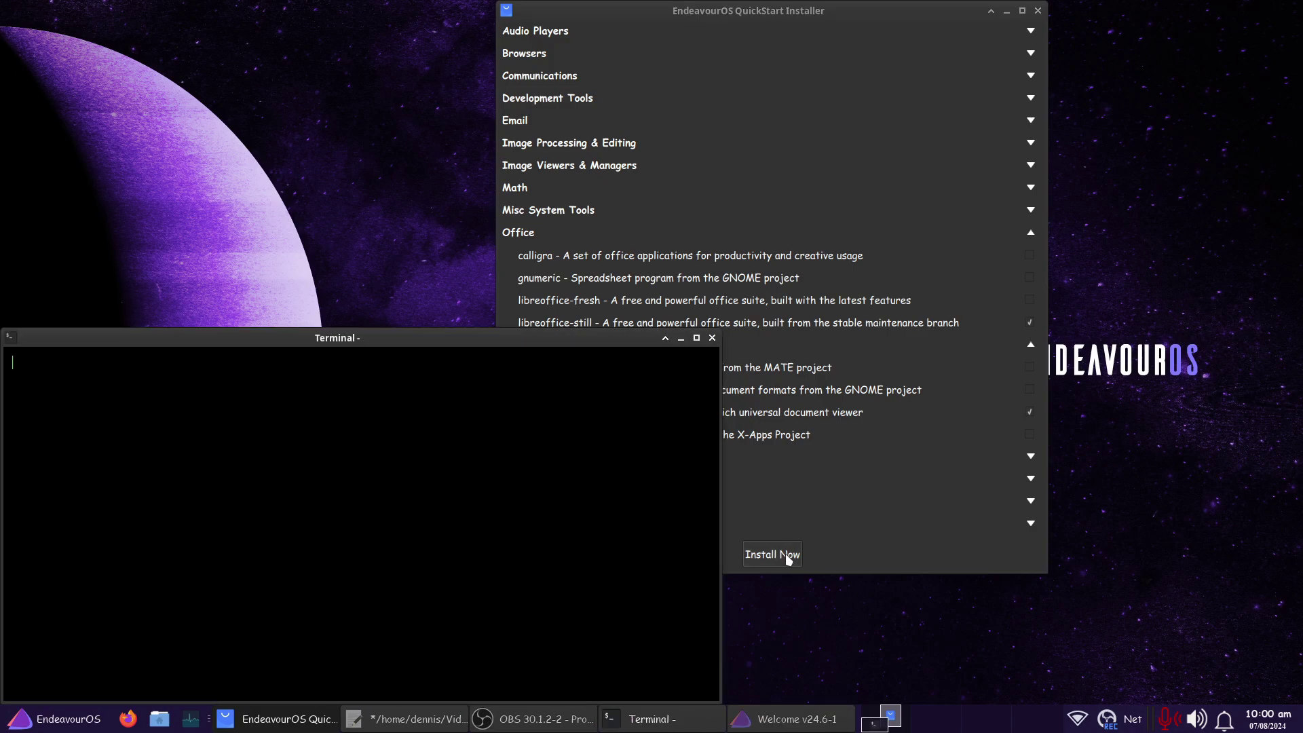
type("******")
key("Return")
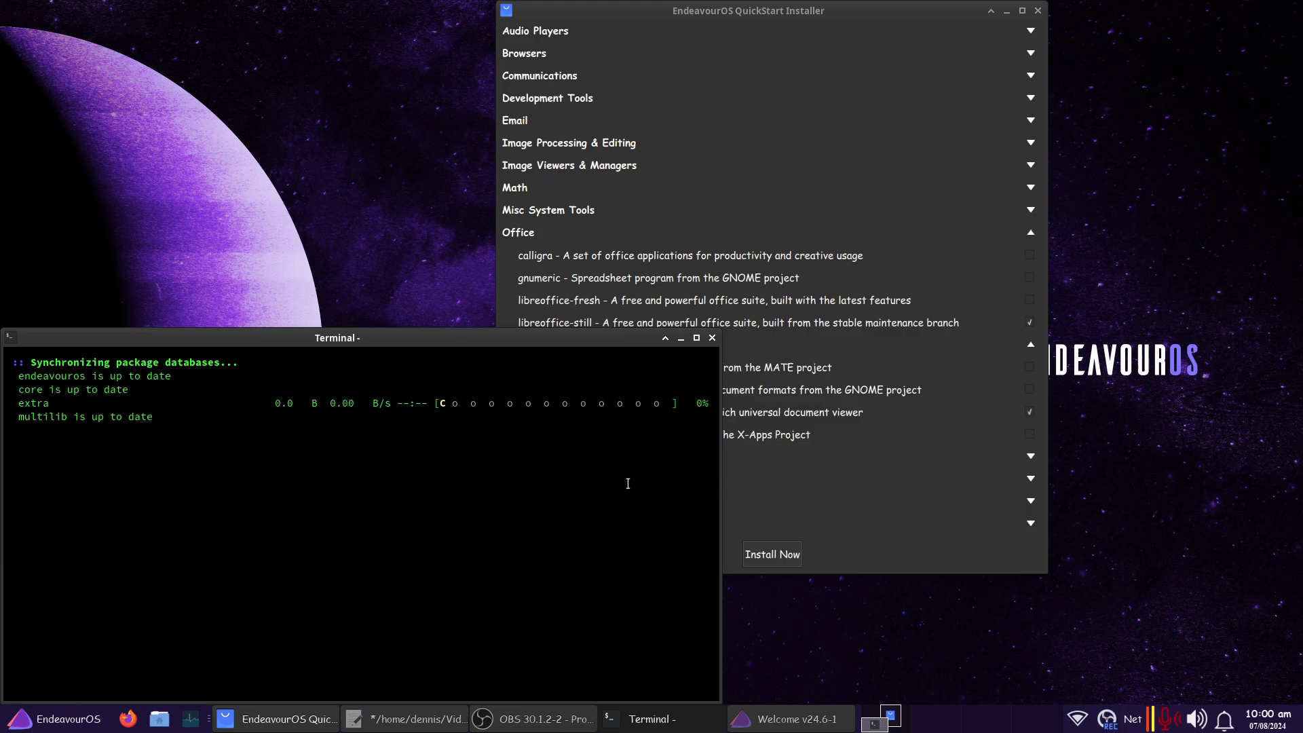
left_click_drag(545, 337, 1001, 142)
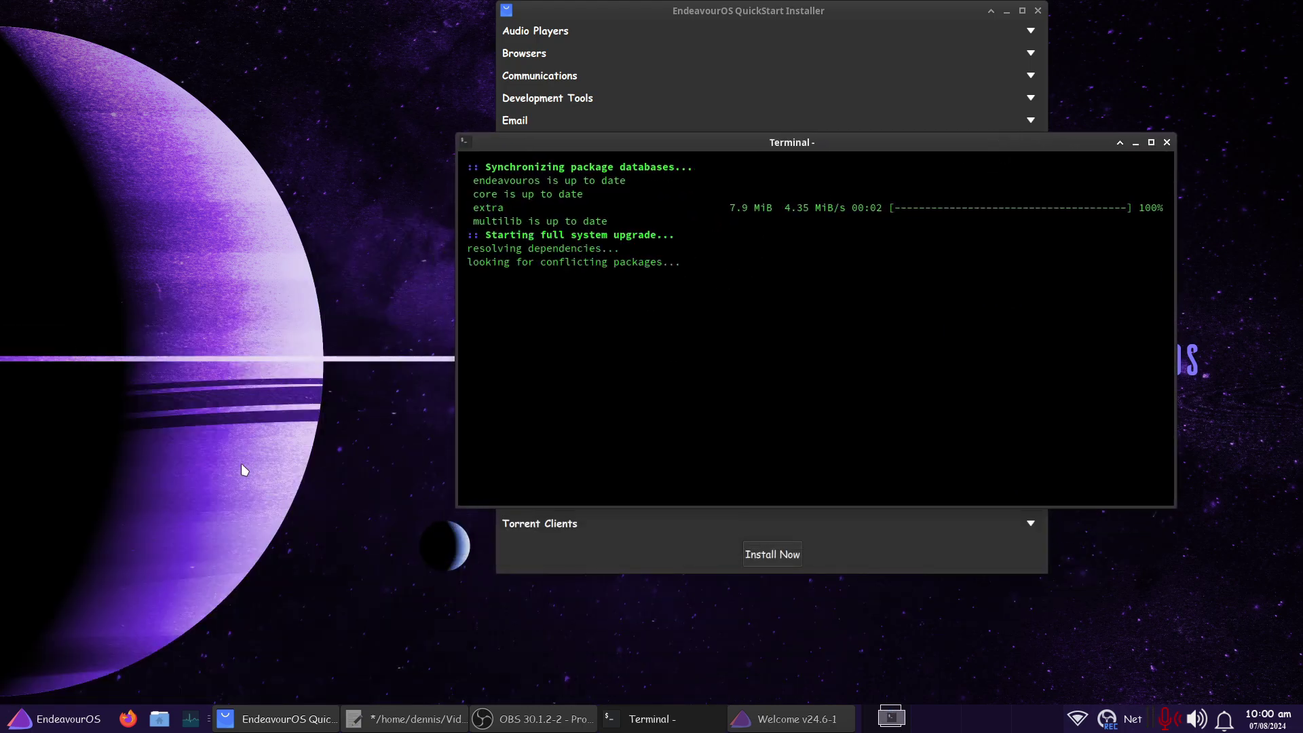
key("Return")
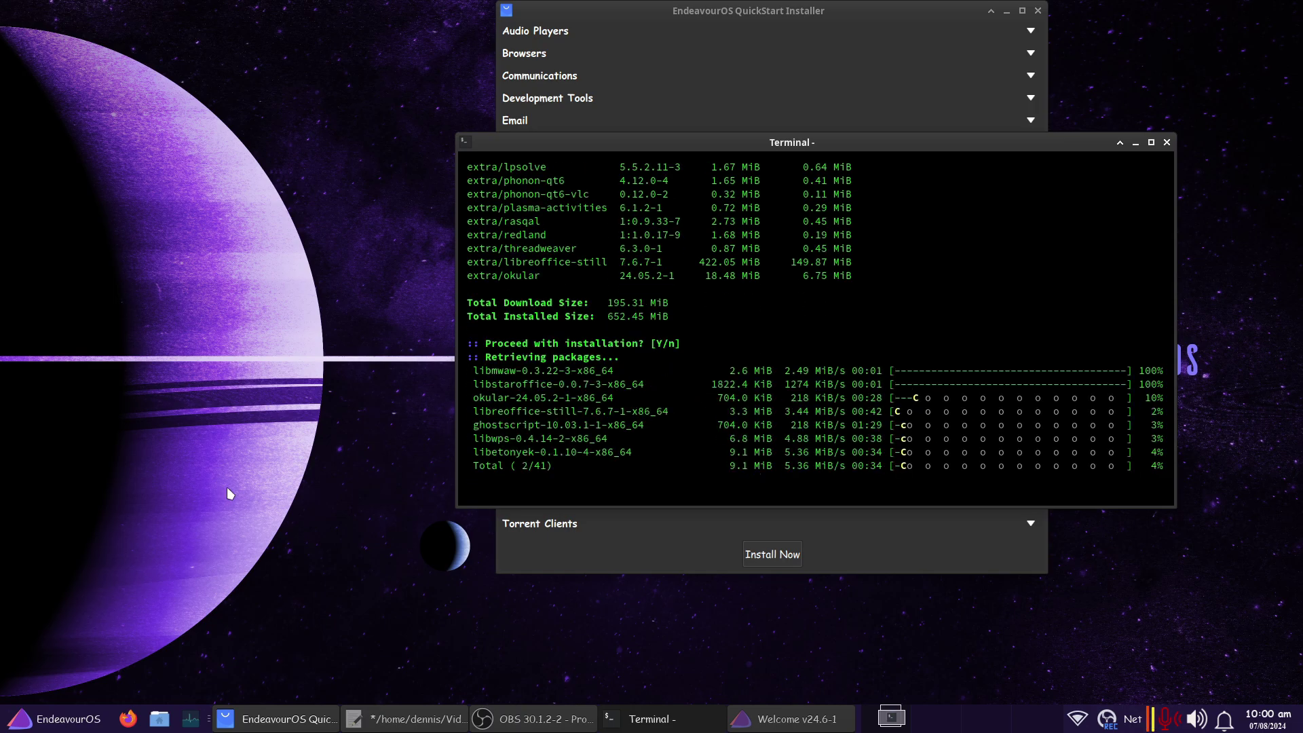
Step: Browse the menu's Accessories category while the 41 packages finish installing
left_click(54, 716)
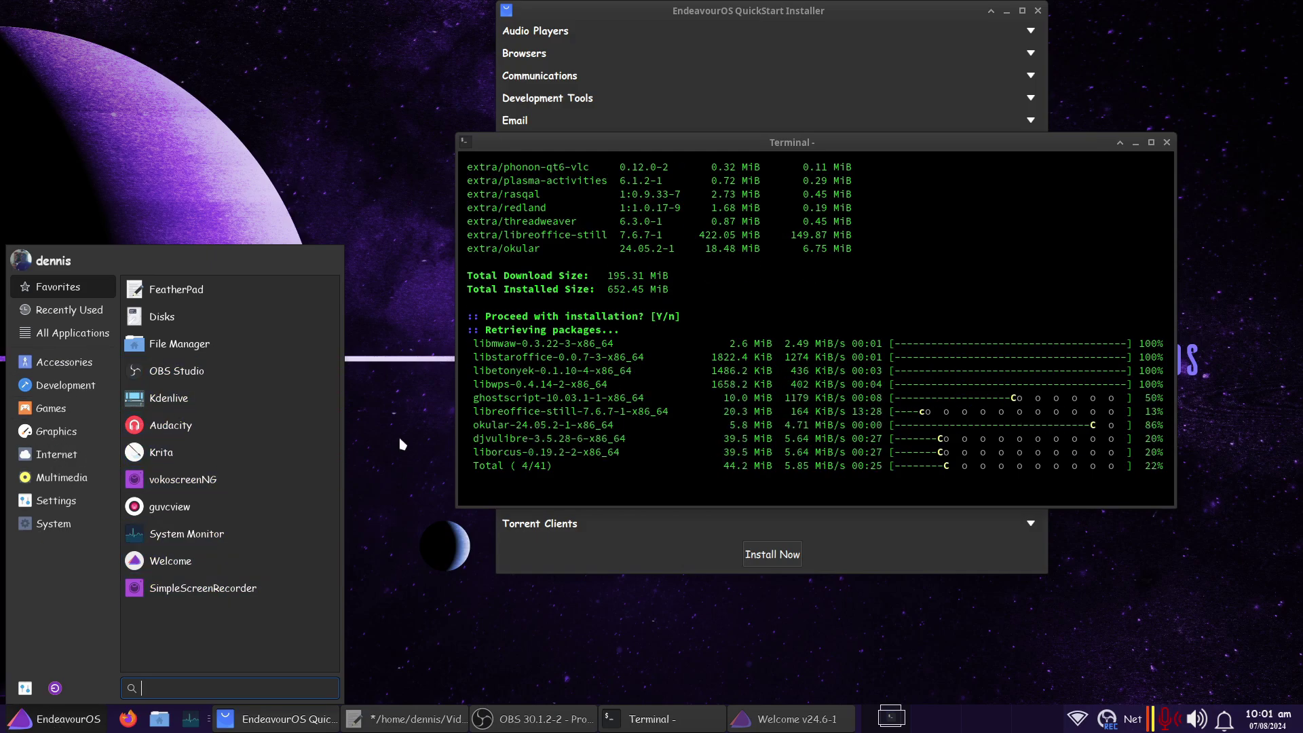
left_click(375, 399)
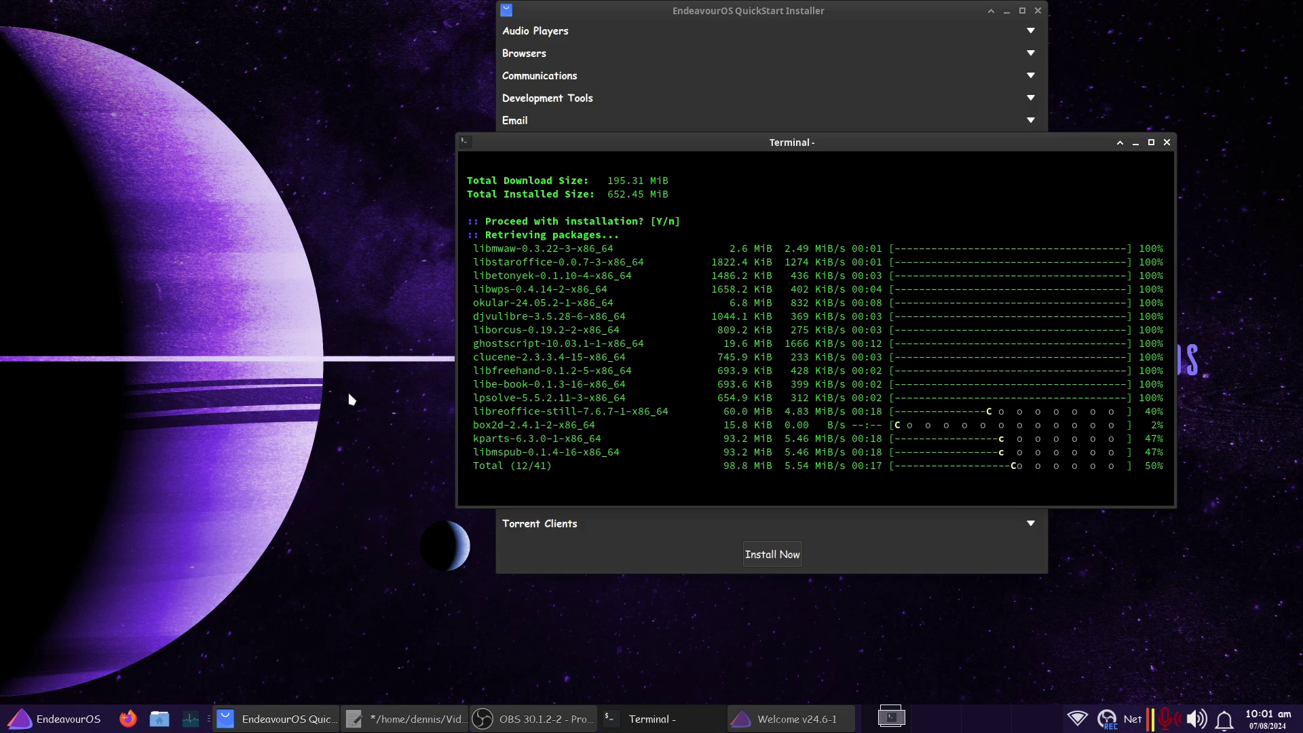
left_click(50, 725)
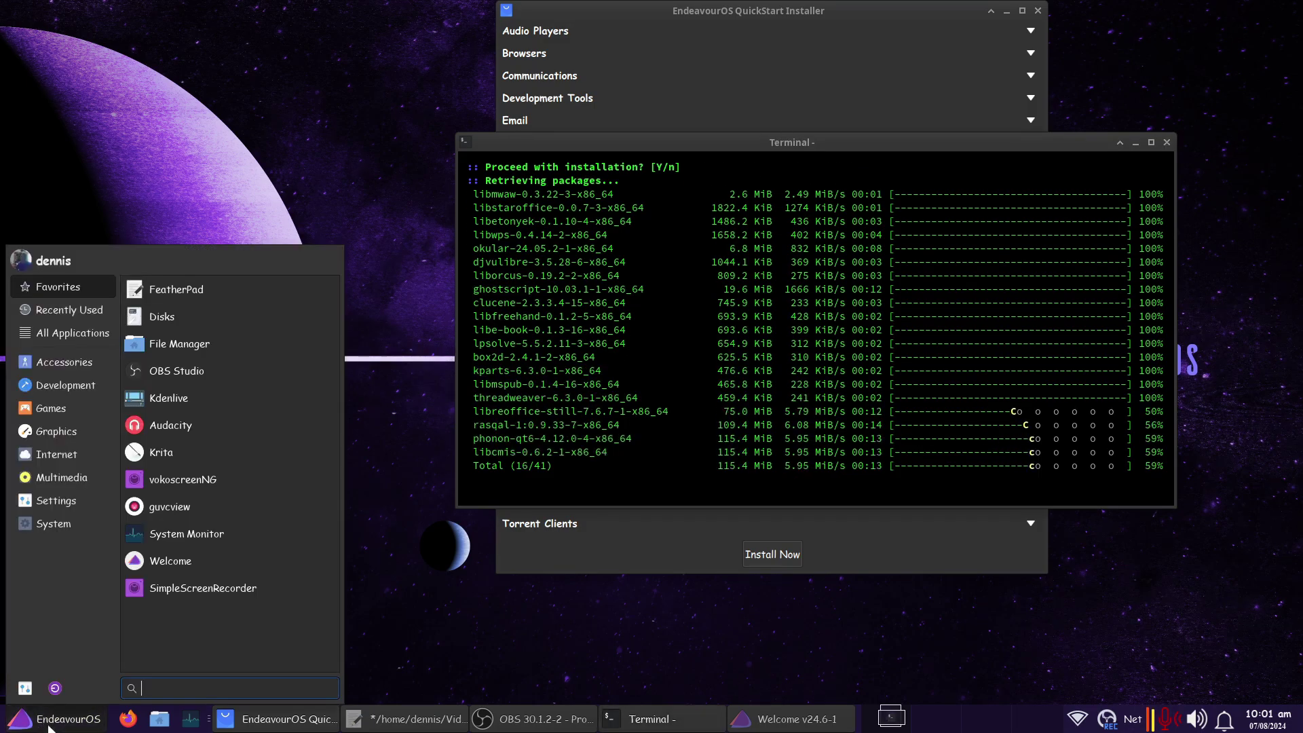
left_click(67, 363)
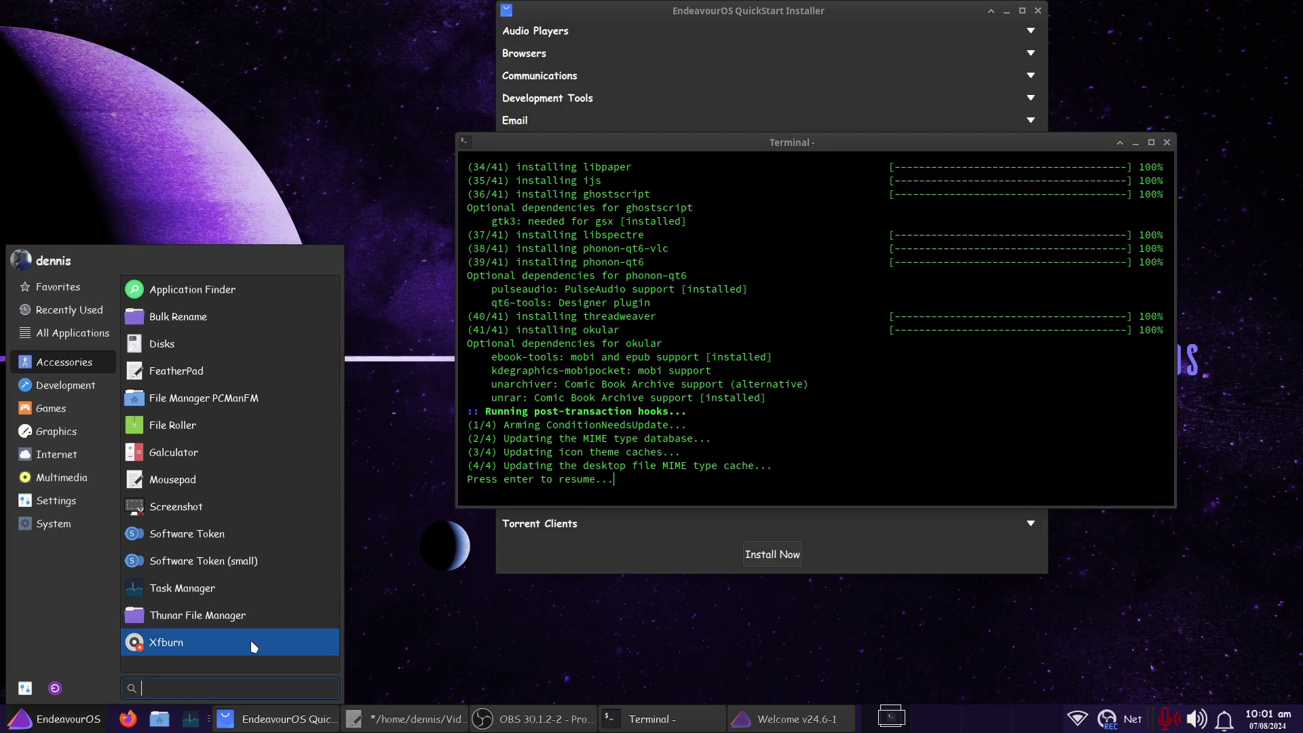
Step: Dismiss the finished install terminal and list the Office menu apps, including LibreOffice and Okular
left_click(381, 430)
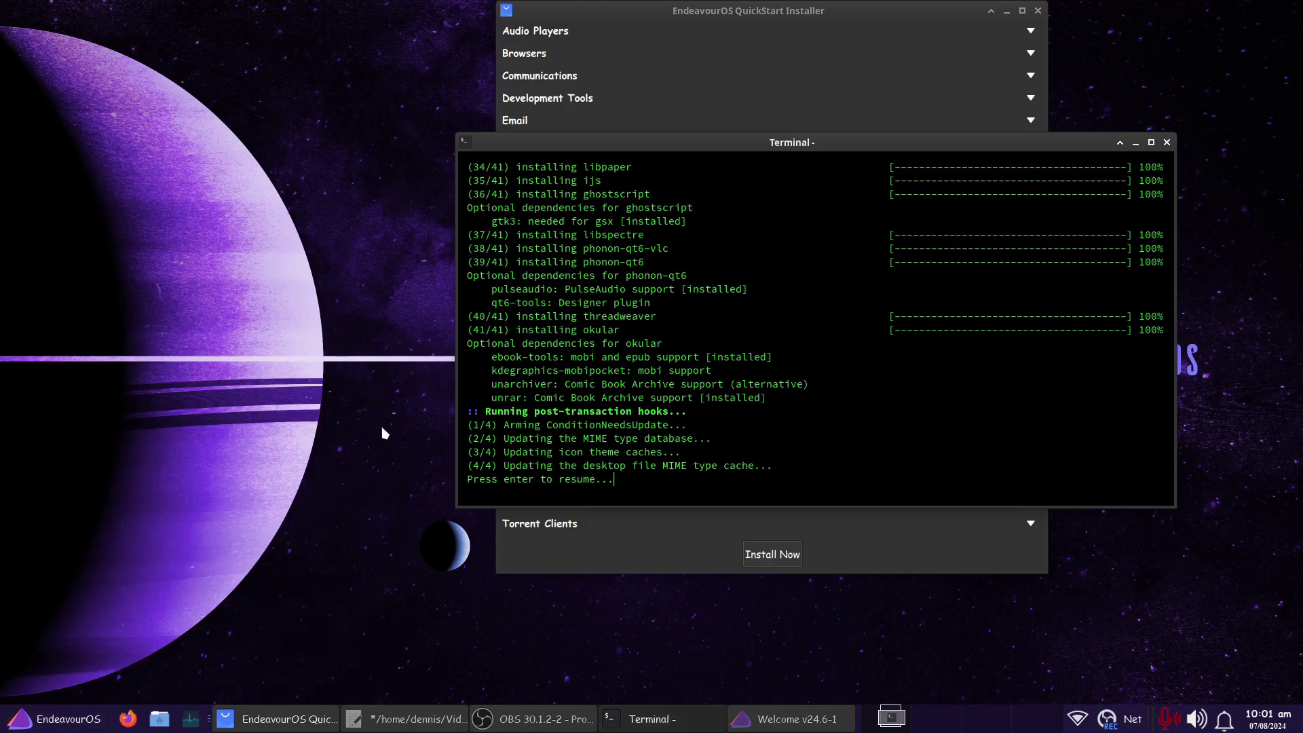
key("Return")
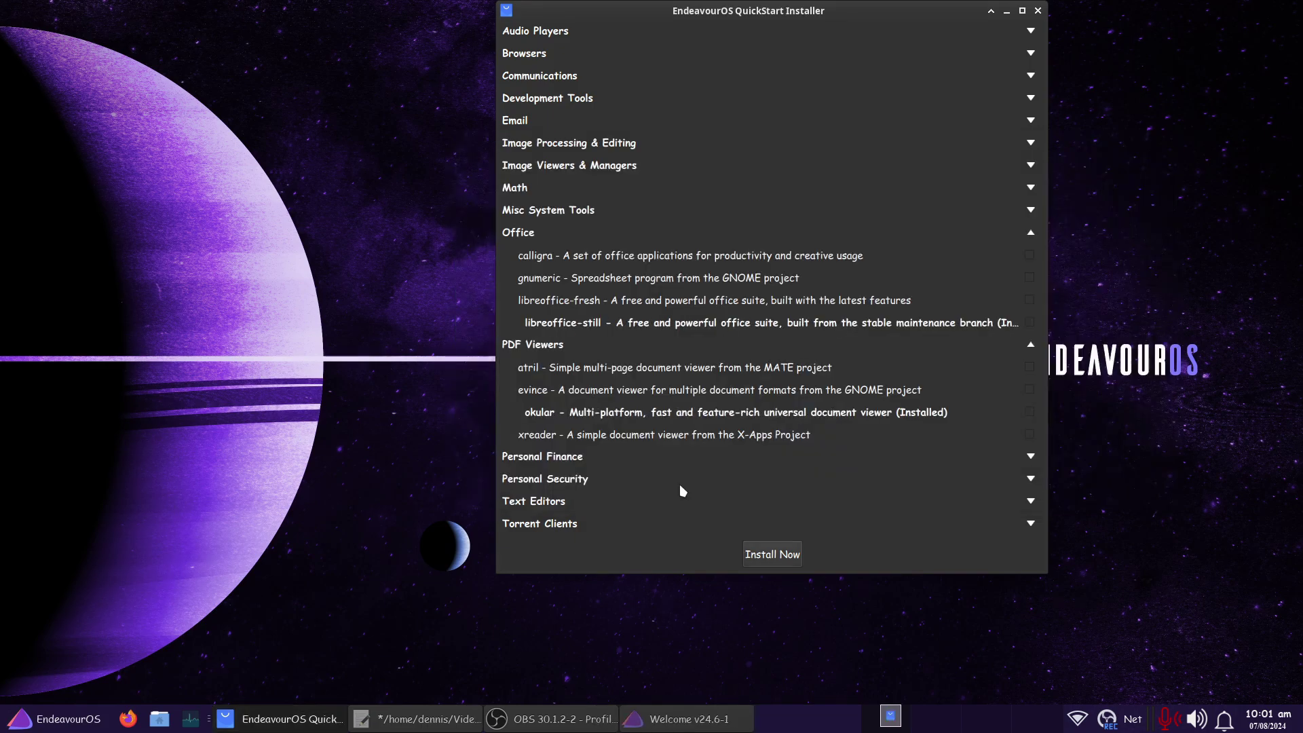
left_click(53, 728)
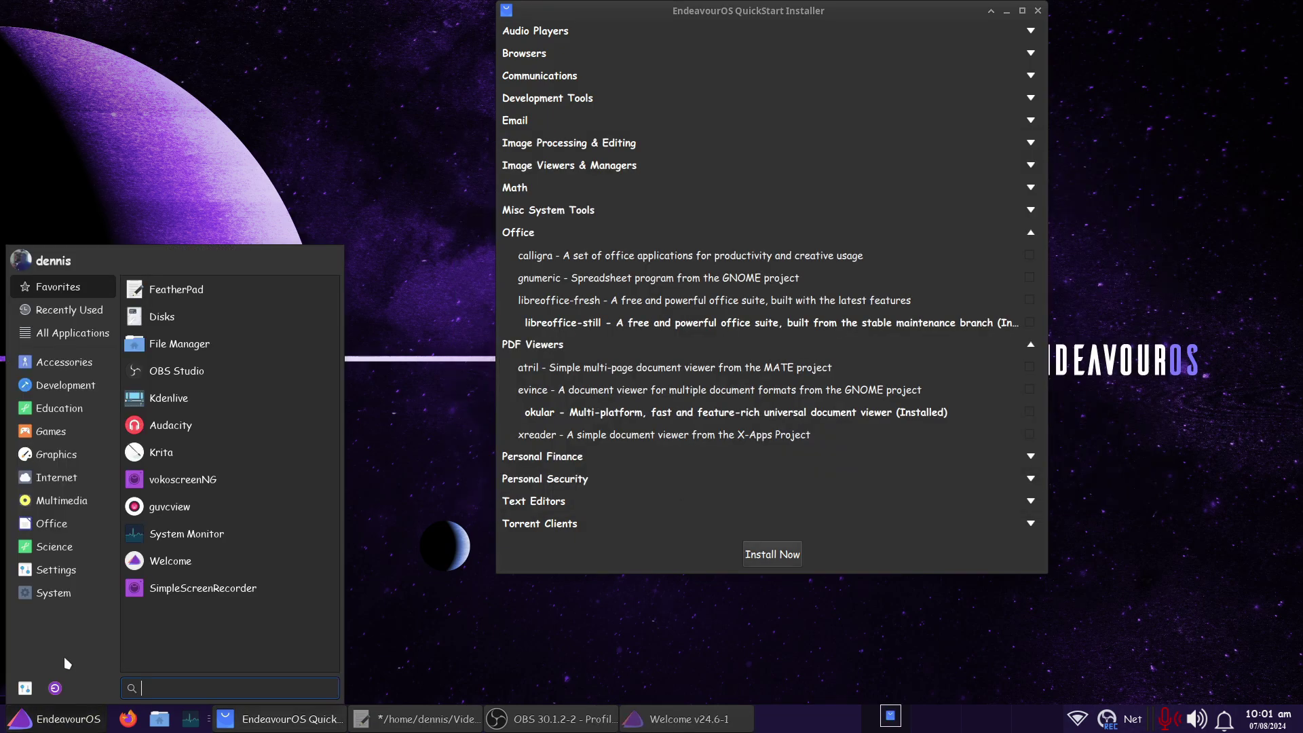
left_click(58, 522)
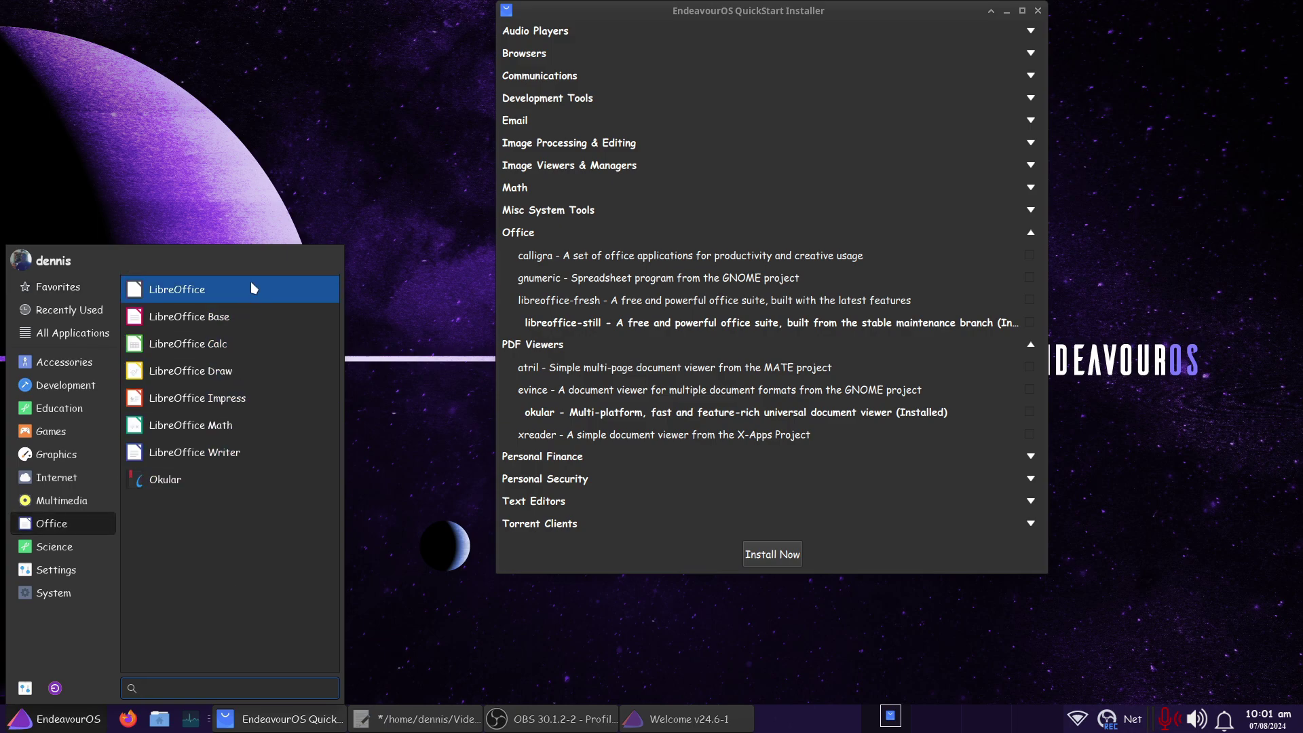
Step: Launch the LibreOffice Start Center and check Help > About shows version 7.6.7.2
left_click(211, 287)
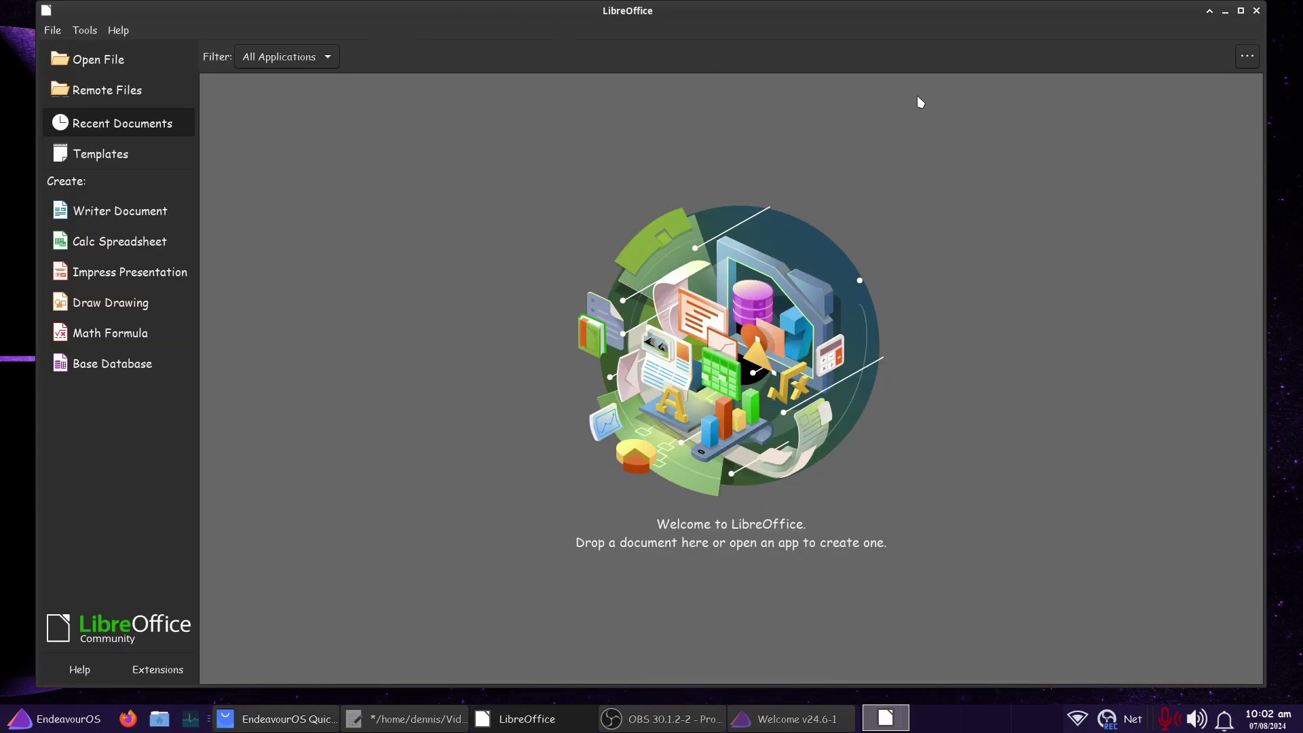
left_click(1247, 57)
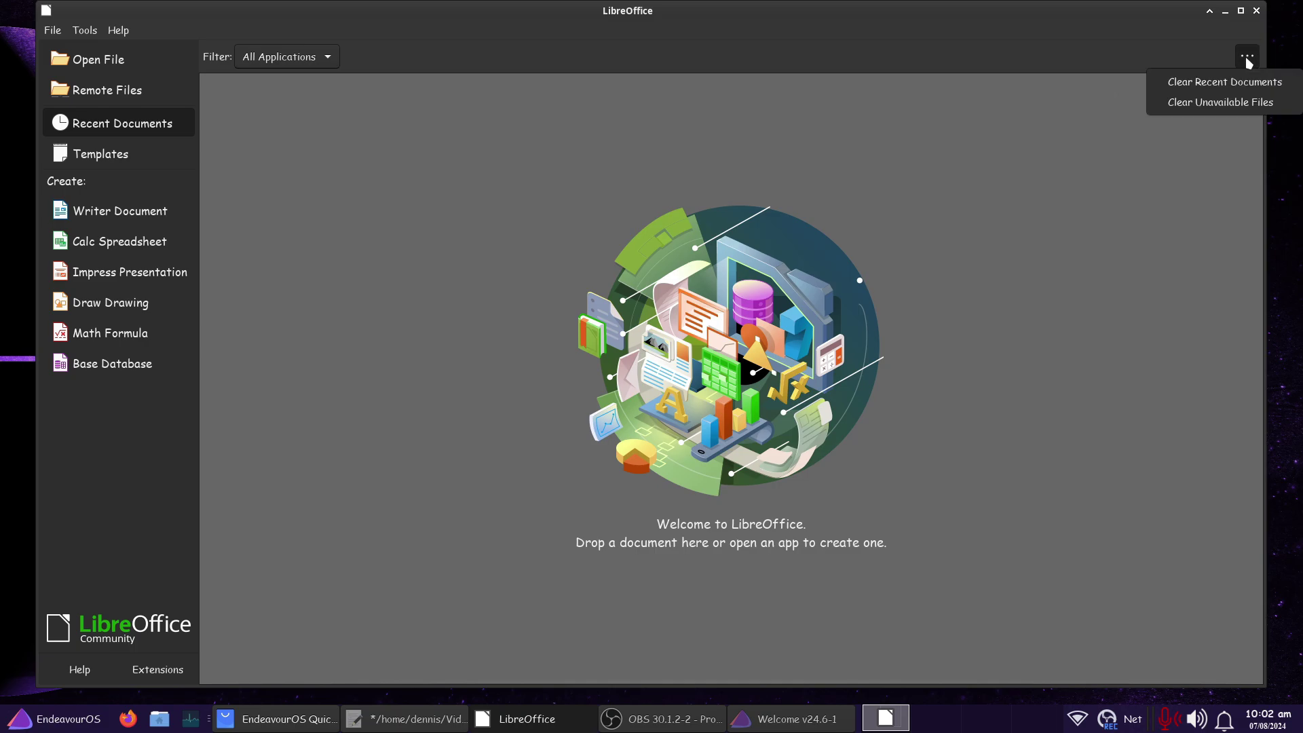
left_click(946, 42)
left_click(119, 30)
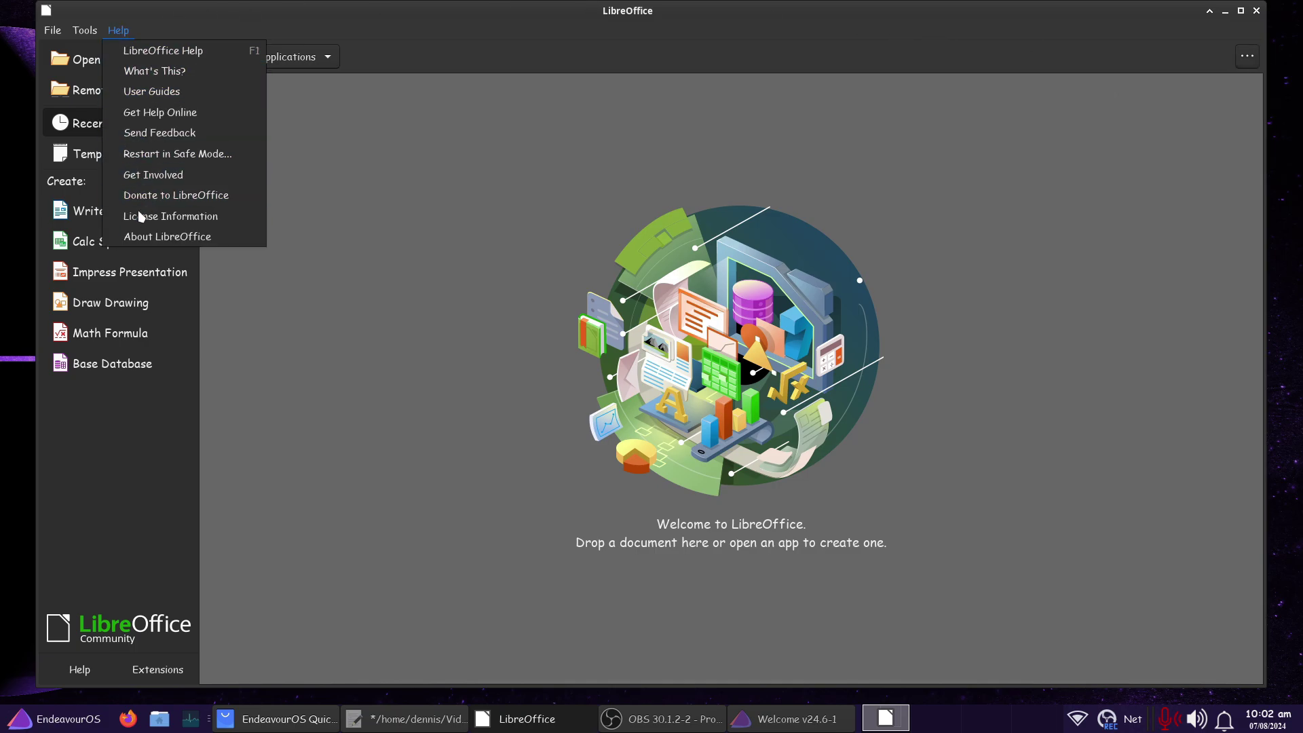
left_click(143, 236)
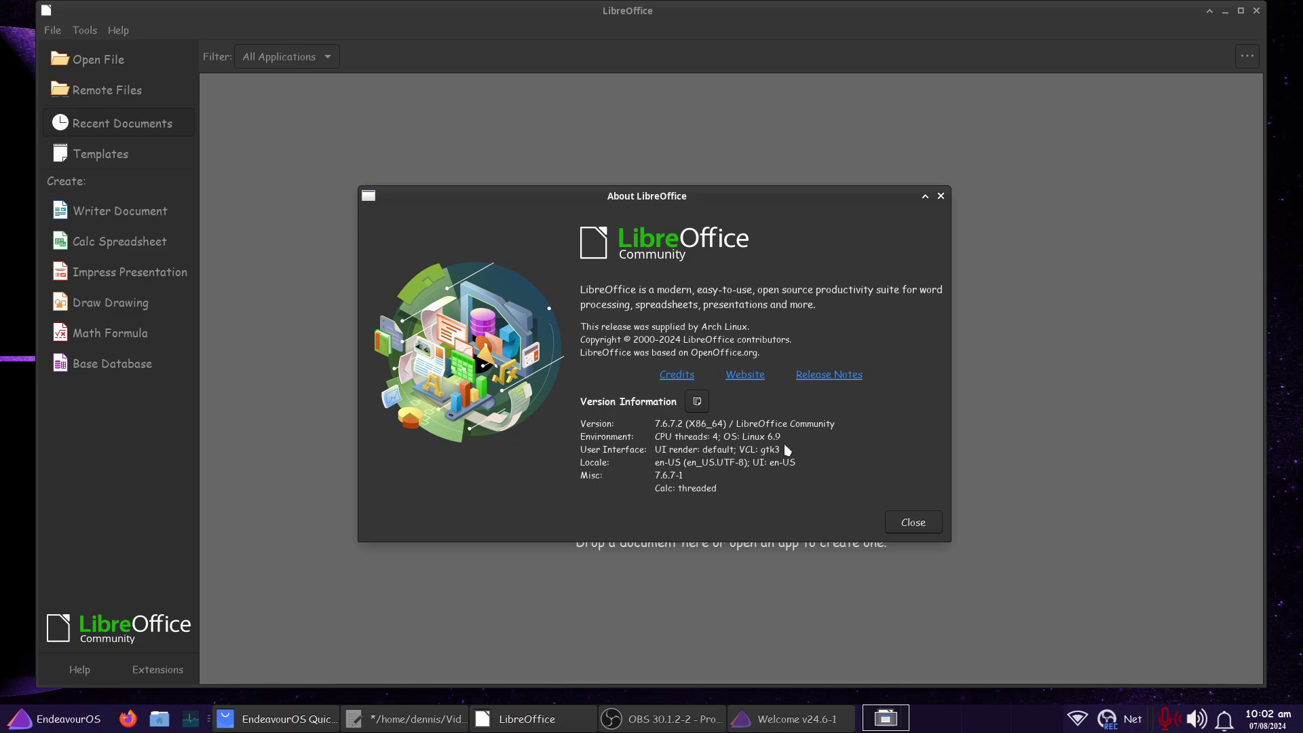
left_click(914, 522)
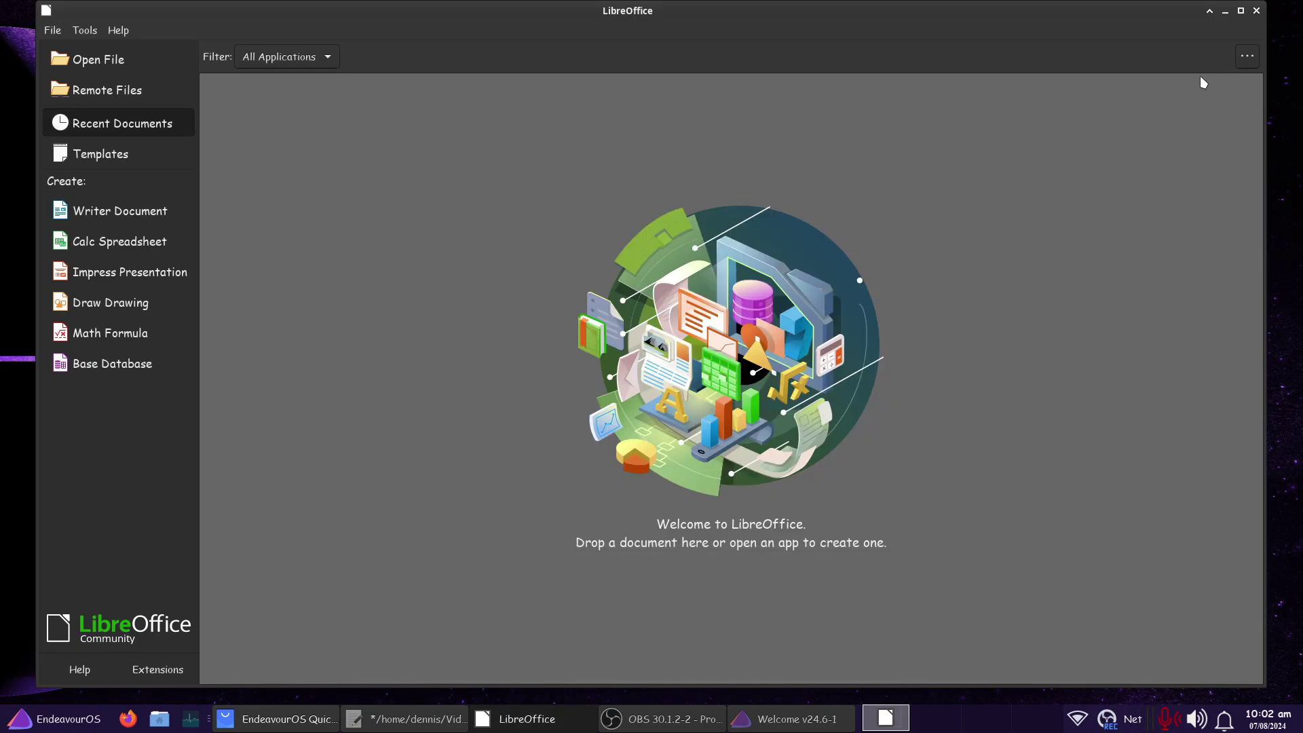
Step: Close LibreOffice and the QuickStart Installer, then raise FeatherPad's EOS Notes from the taskbar
left_click(1255, 12)
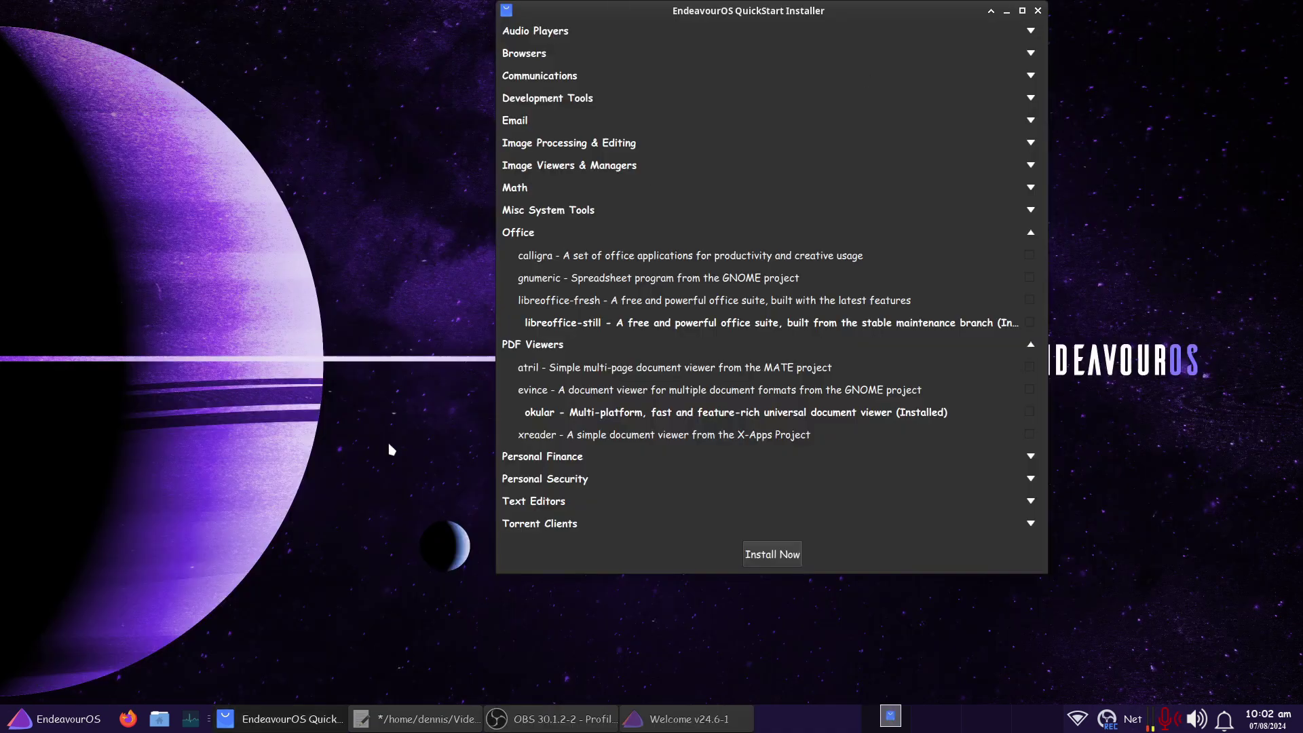
left_click(1037, 11)
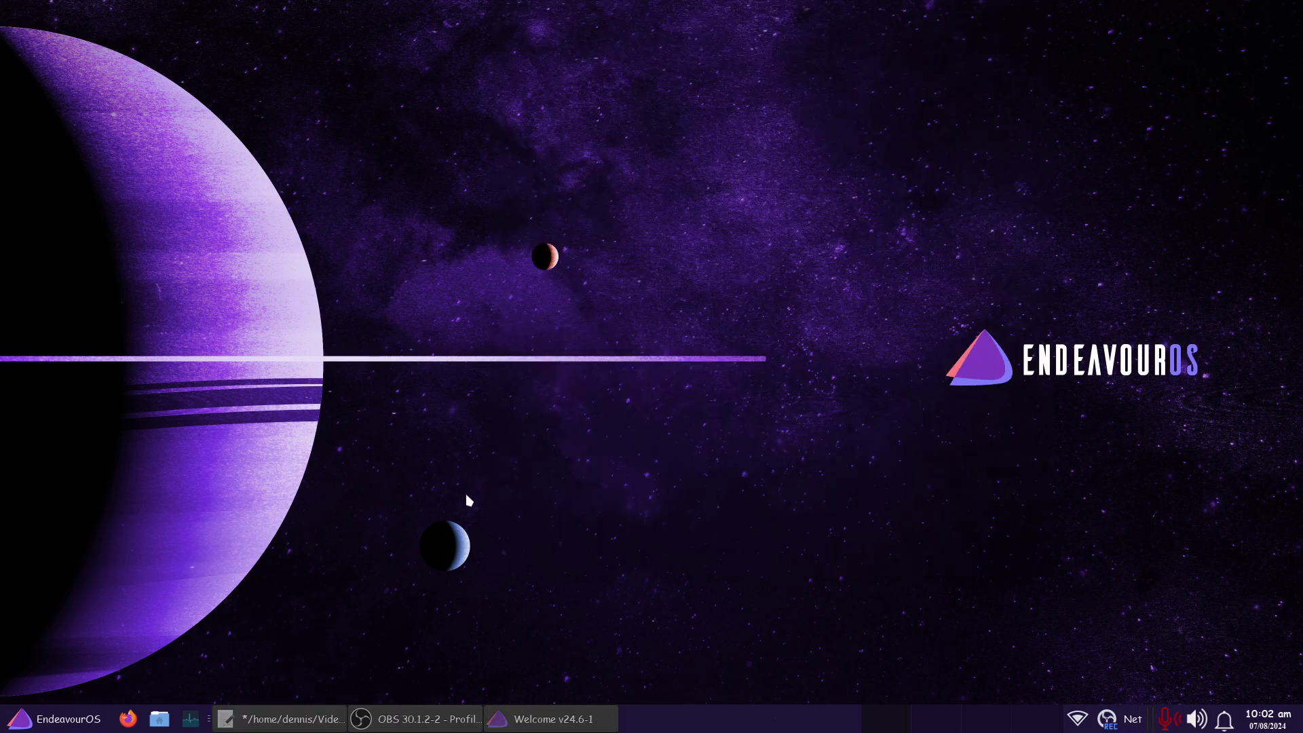
left_click(41, 721)
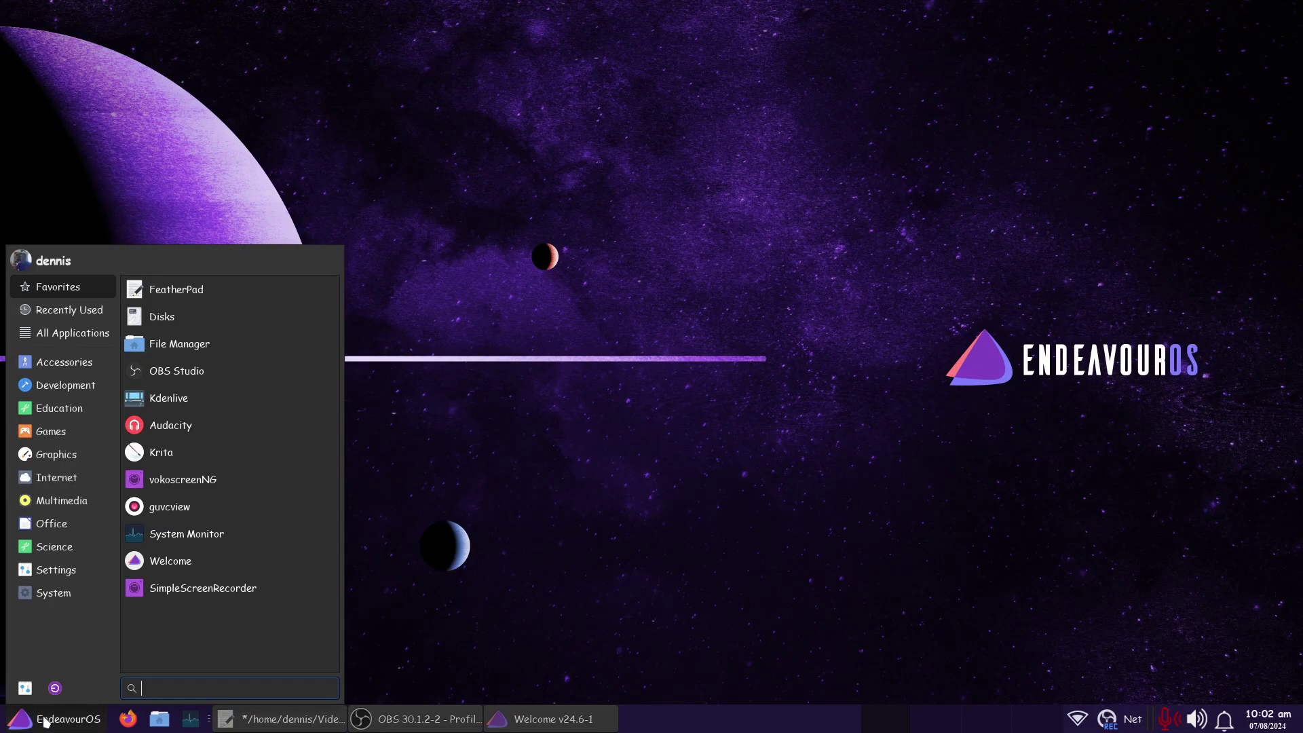
left_click(282, 717)
left_click(283, 717)
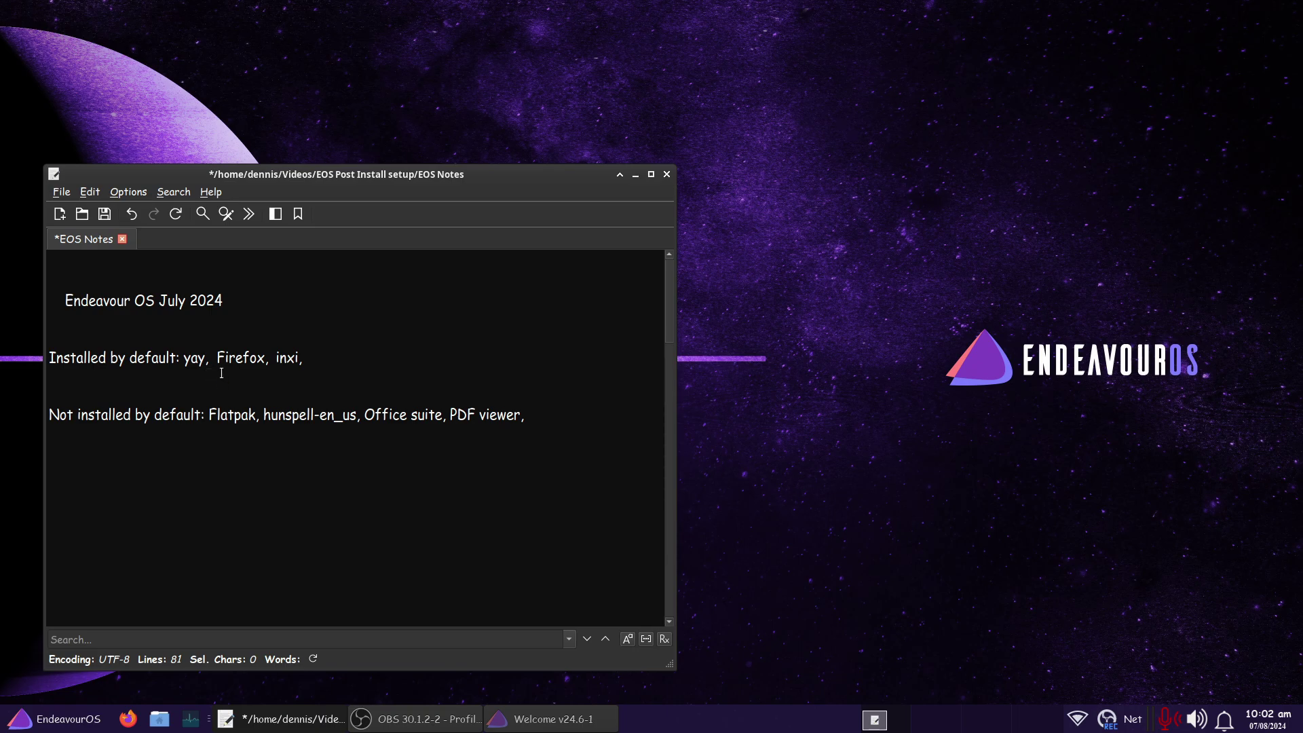
Step: Find 'about' in the Whisker Menu, open and cancel About Me, then move the EOS Notes editor
left_click(41, 718)
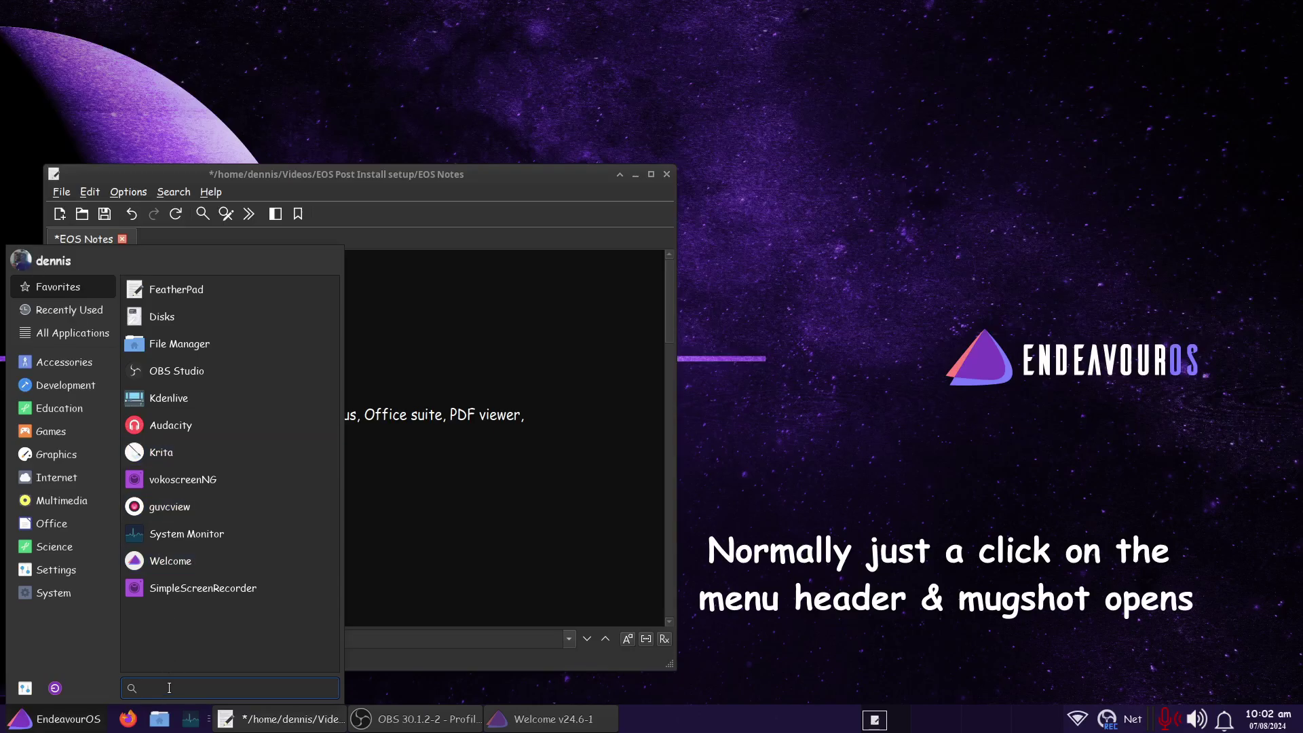
type("about")
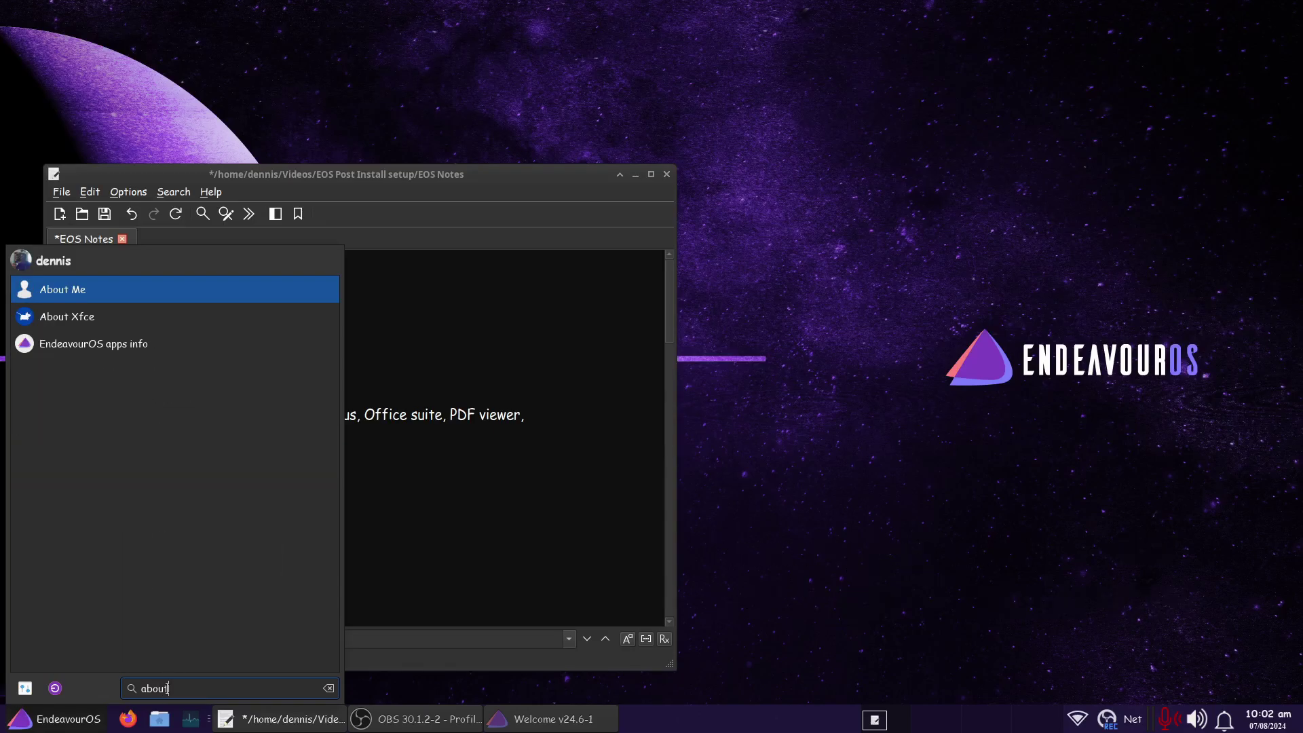
left_click(143, 285)
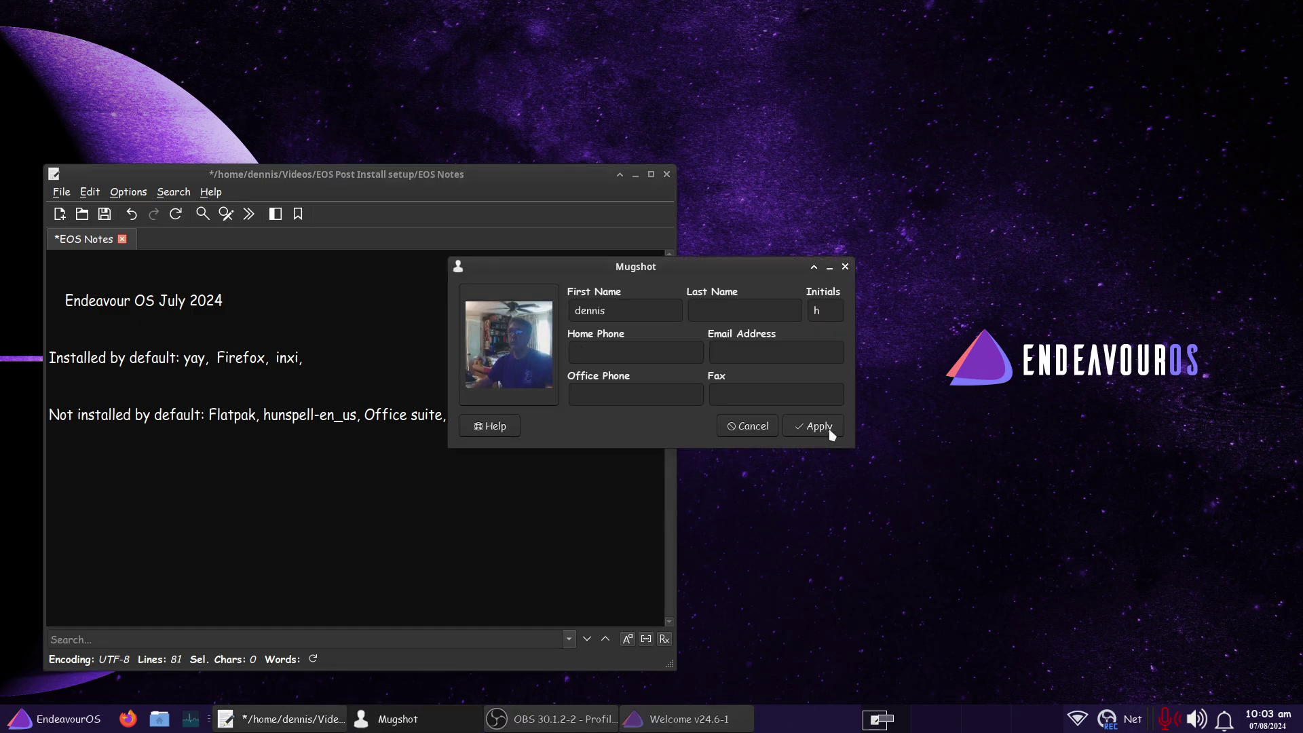
left_click(750, 426)
left_click_drag(413, 174, 779, 83)
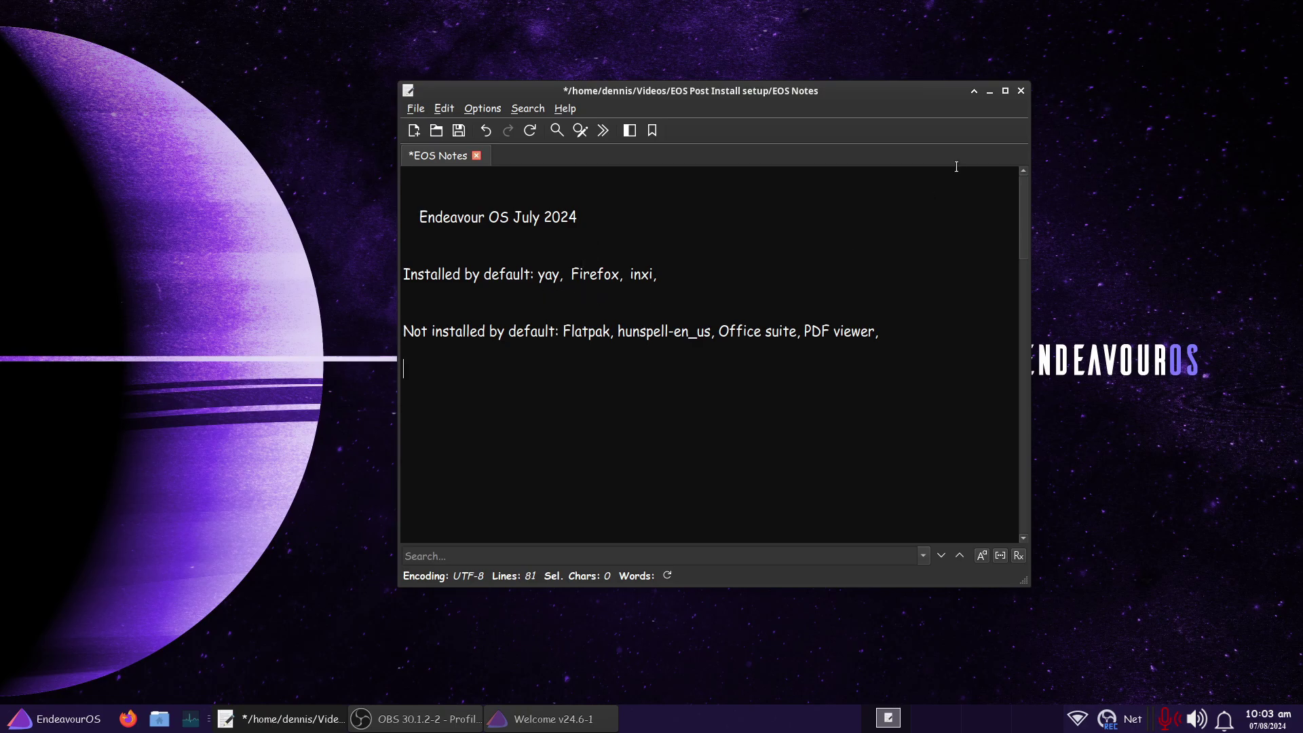
Step: Bring back the EOS Notes file in FeatherPad and place the cursor after the neofetch line
left_click(990, 100)
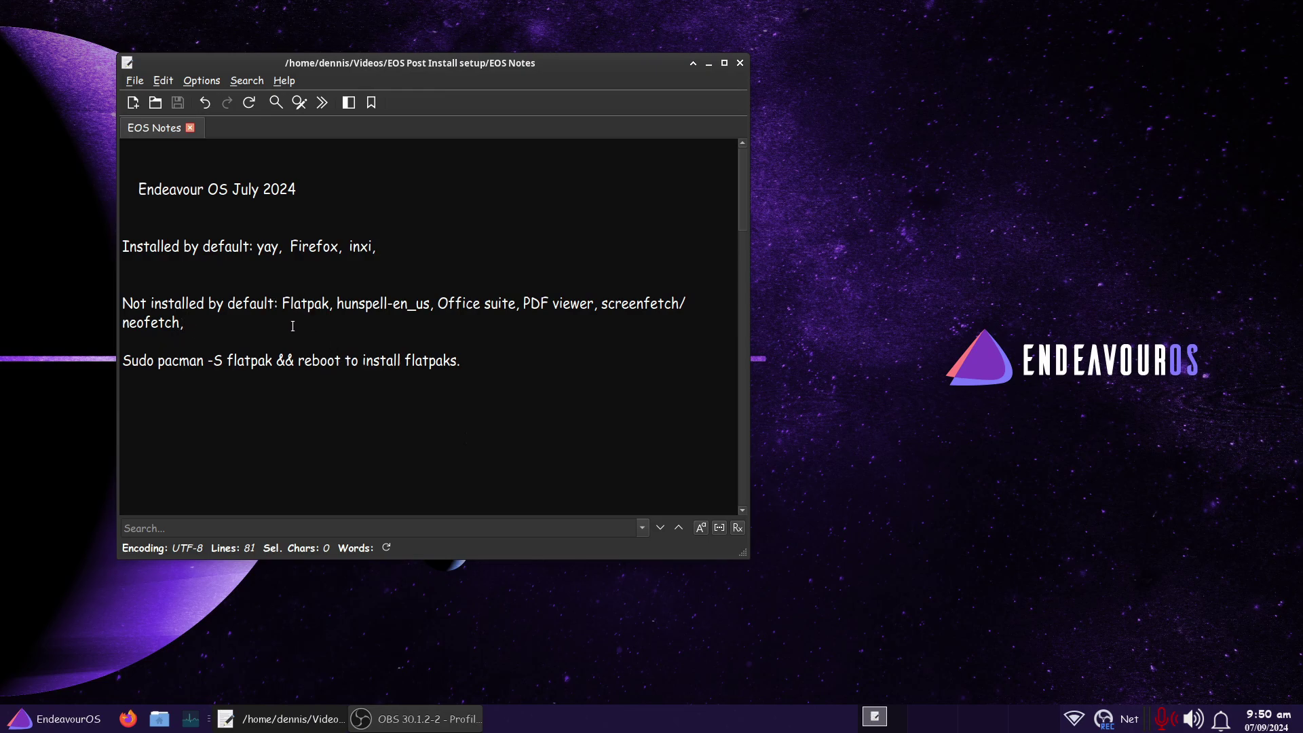
left_click(393, 325)
Step: Open new terminal windows with Ctrl+Alt+T and run screenfetch in the top-left one
left_click(709, 65)
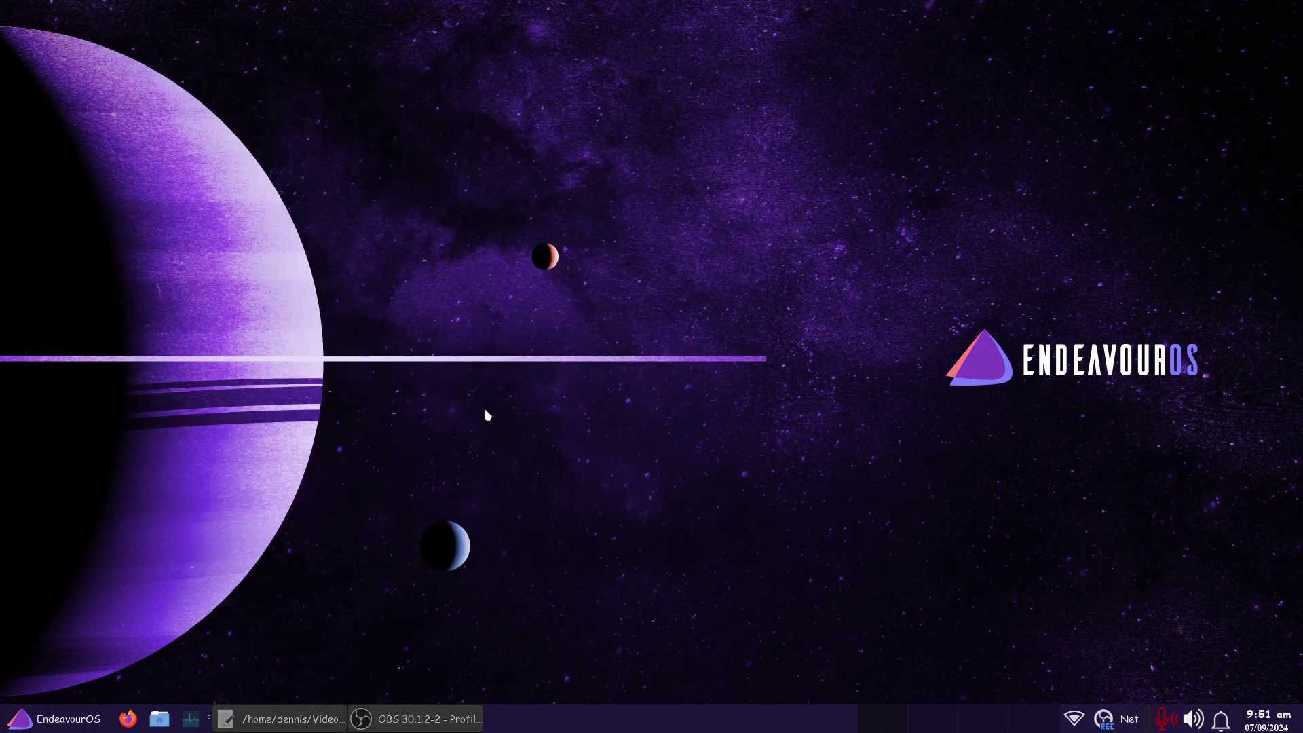
key("ctrl+alt+t")
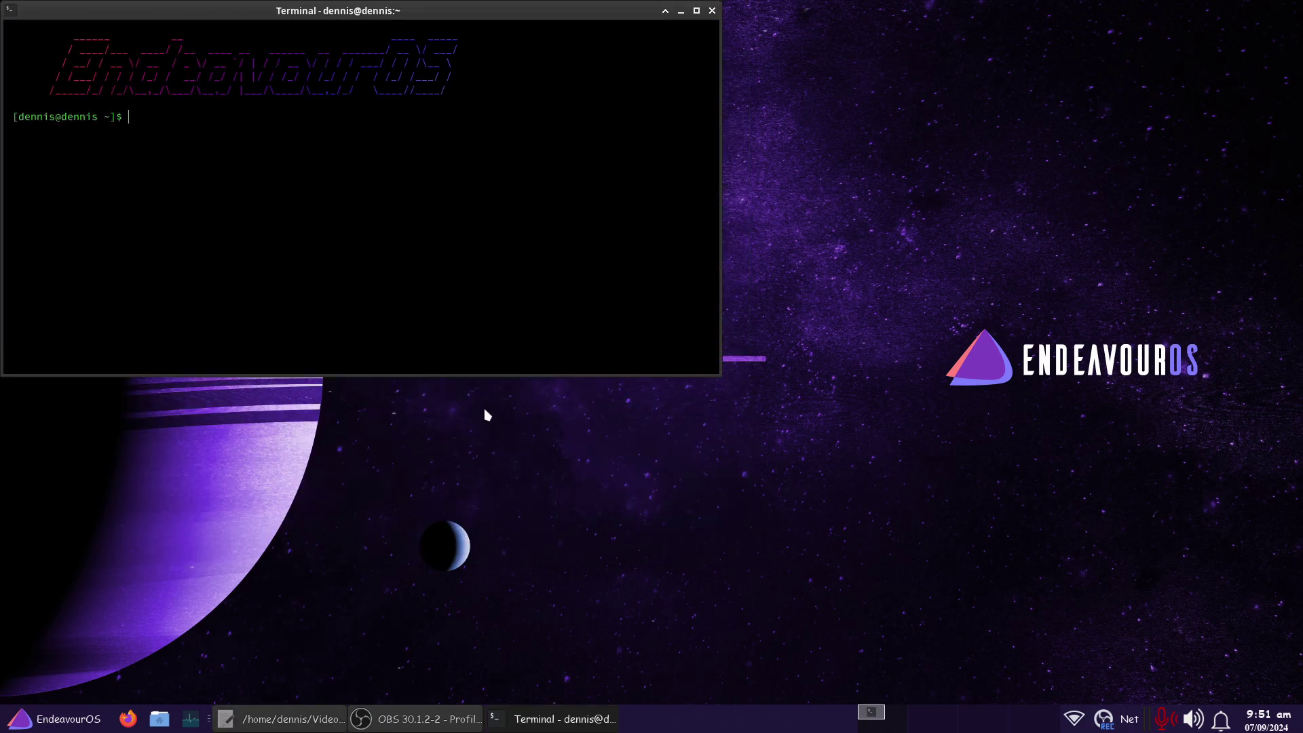
key("ctrl+alt+t")
key("ctrl+alt+t")
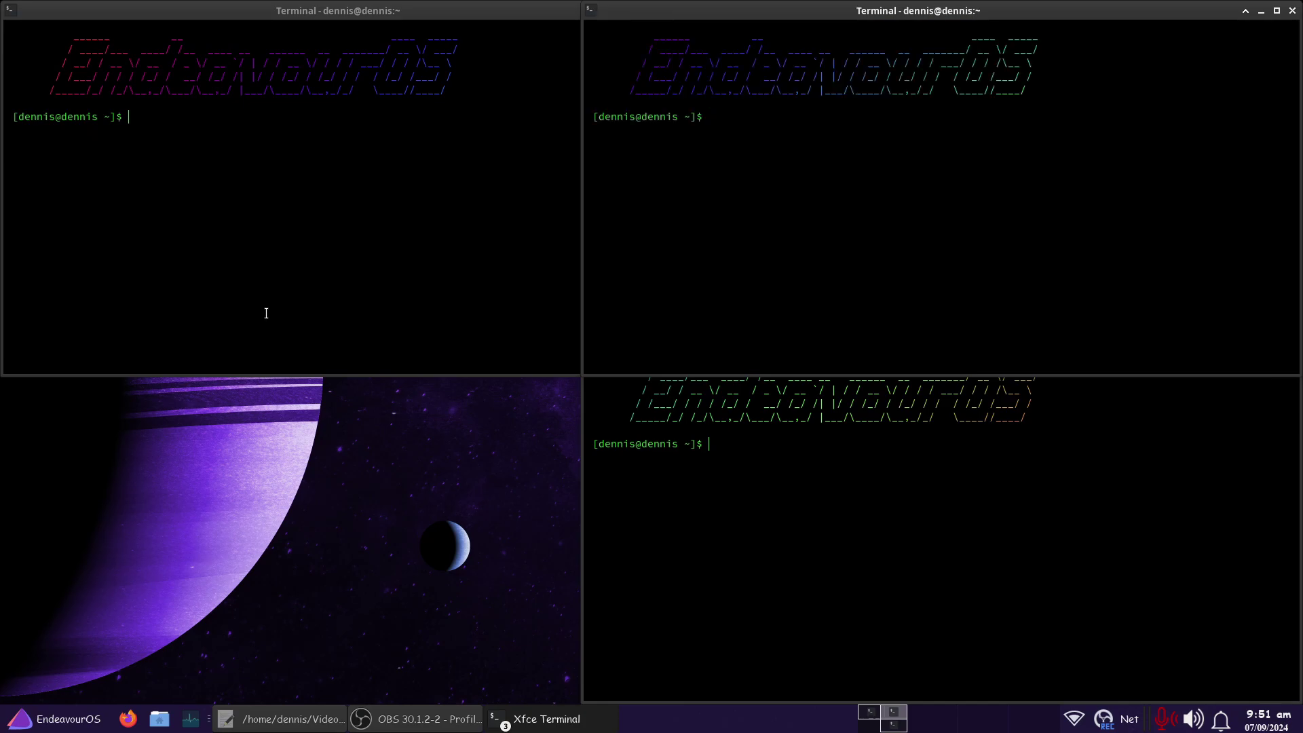
left_click(198, 222)
type("screenfetch")
key("Return")
Step: In the bottom-right terminal, run cat /etc/os-release, uname -a and inxi -AG
left_click(869, 510)
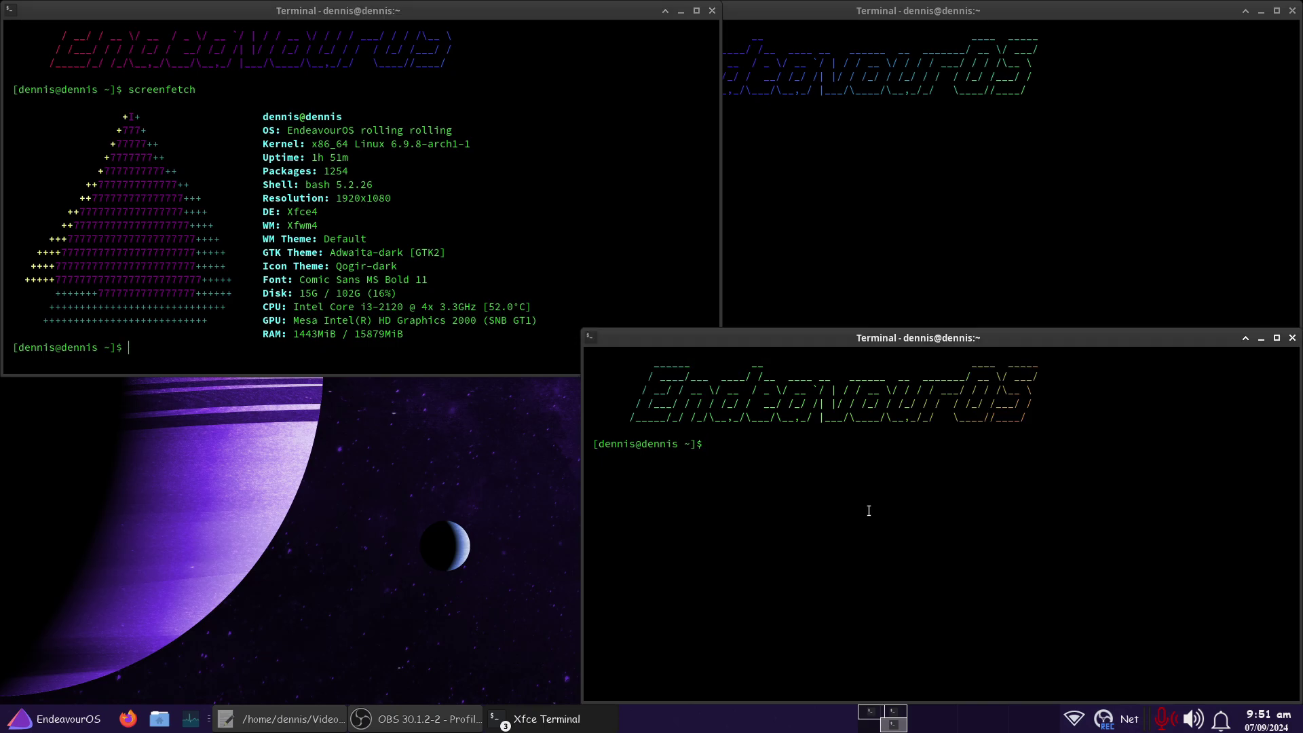
type("cat /et")
type("c/os-")
key("Tab")
key("Return")
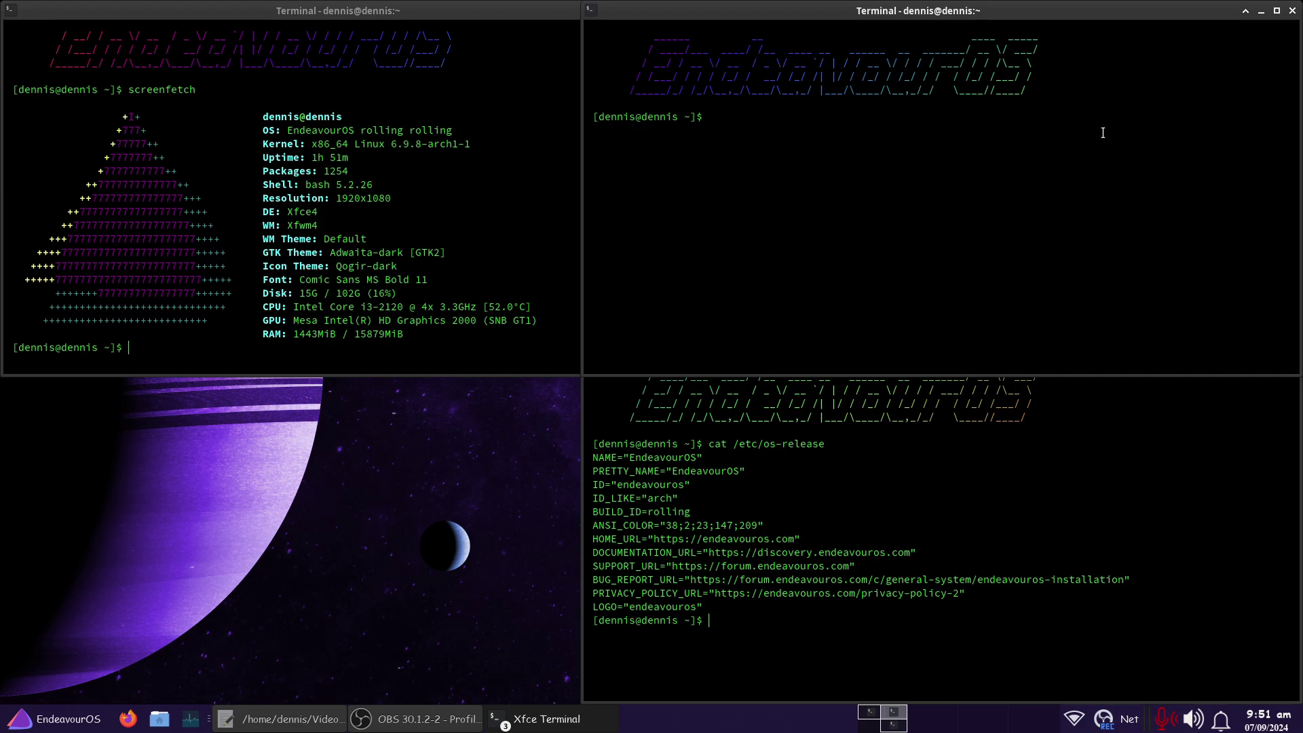
type("uname -a")
key("Return")
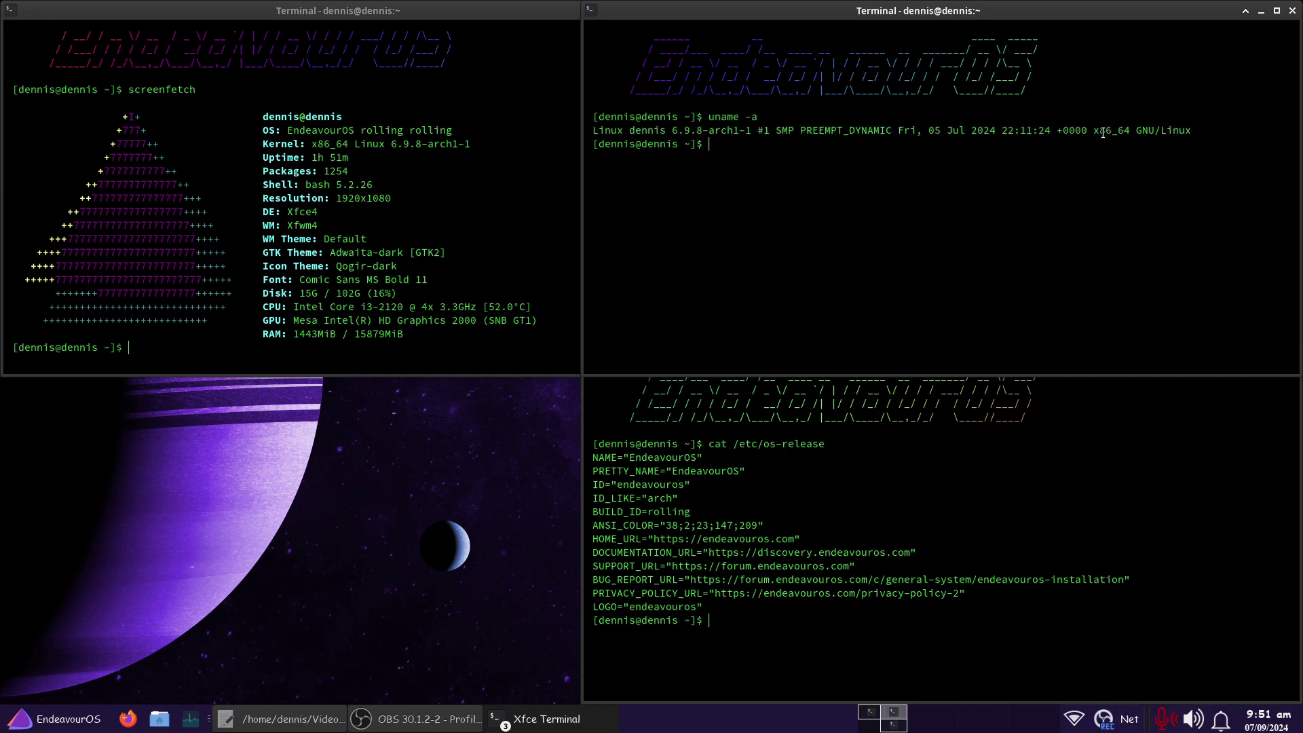
type("inxi -AG")
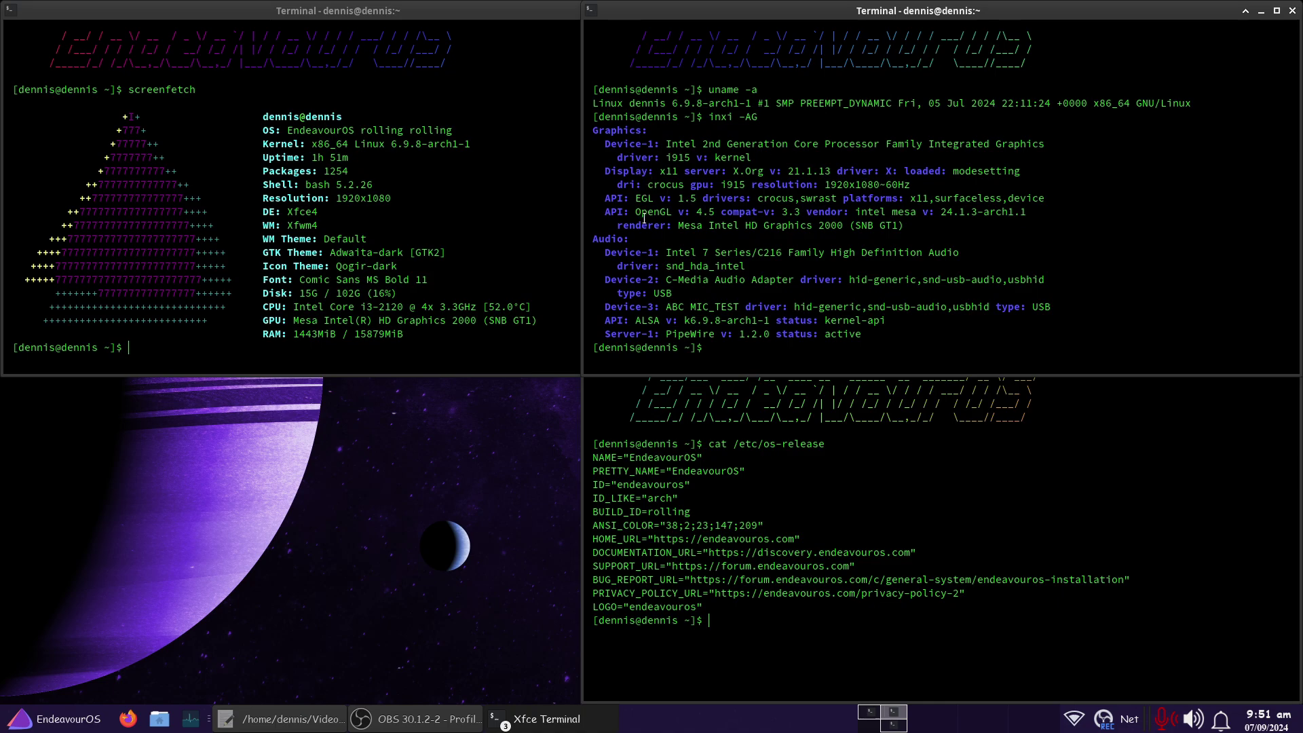
Step: Highlight the i915 driver and kernel version 6.9.8 in the output, then close the screenfetch terminal
left_click_drag(663, 159, 688, 172)
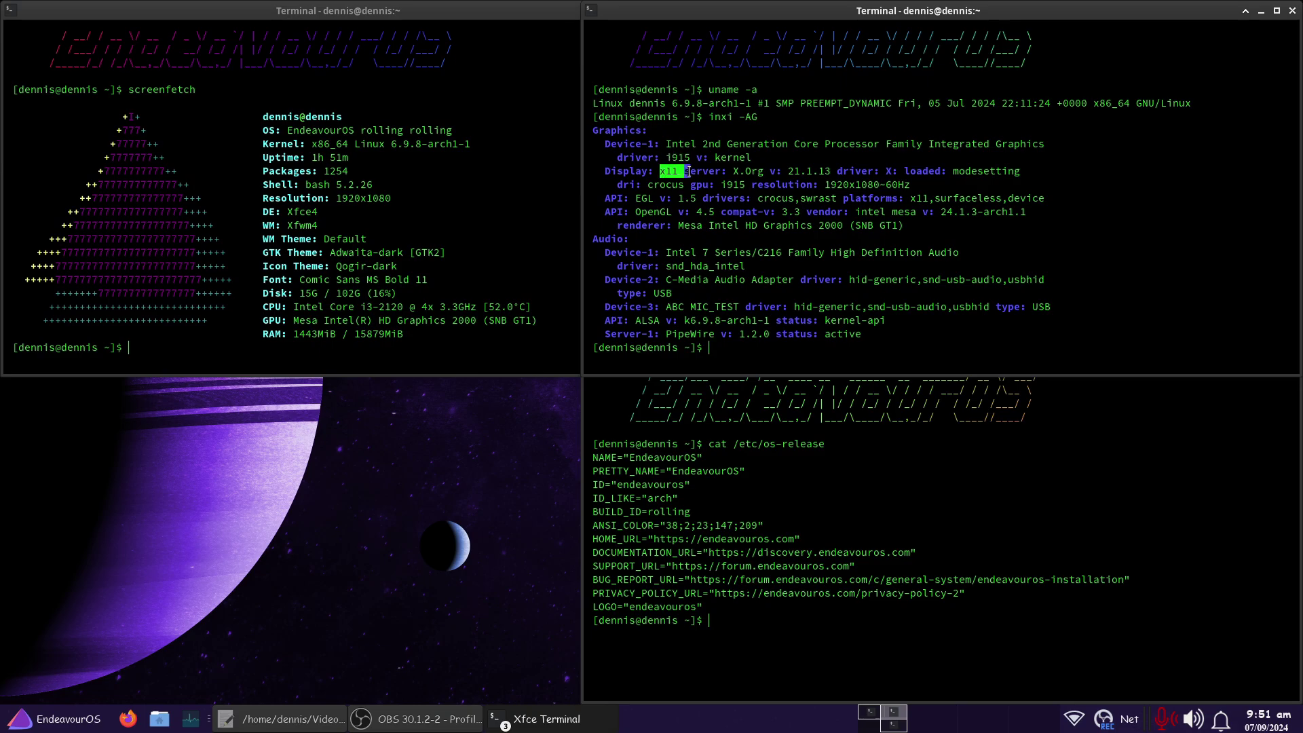
left_click(638, 320)
left_click(664, 335)
left_click(701, 678)
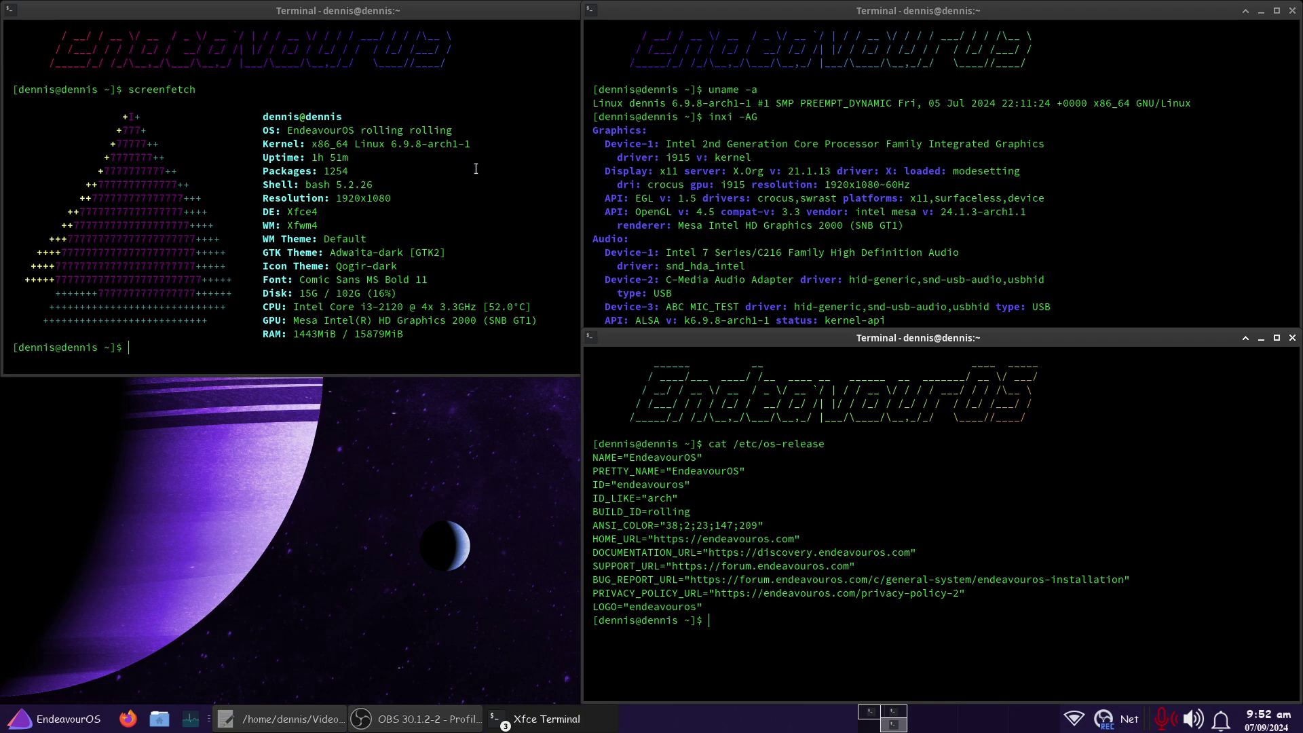
double_click(424, 144)
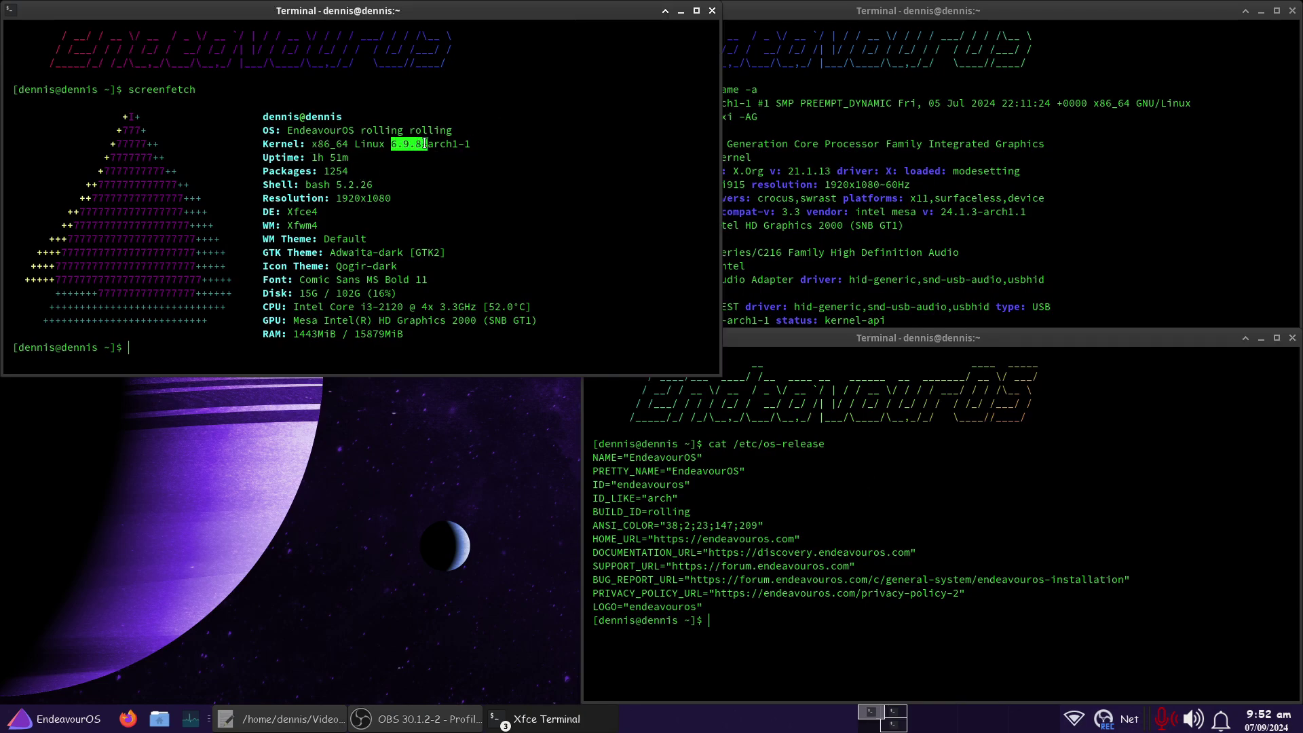
left_click(467, 211)
left_click(712, 11)
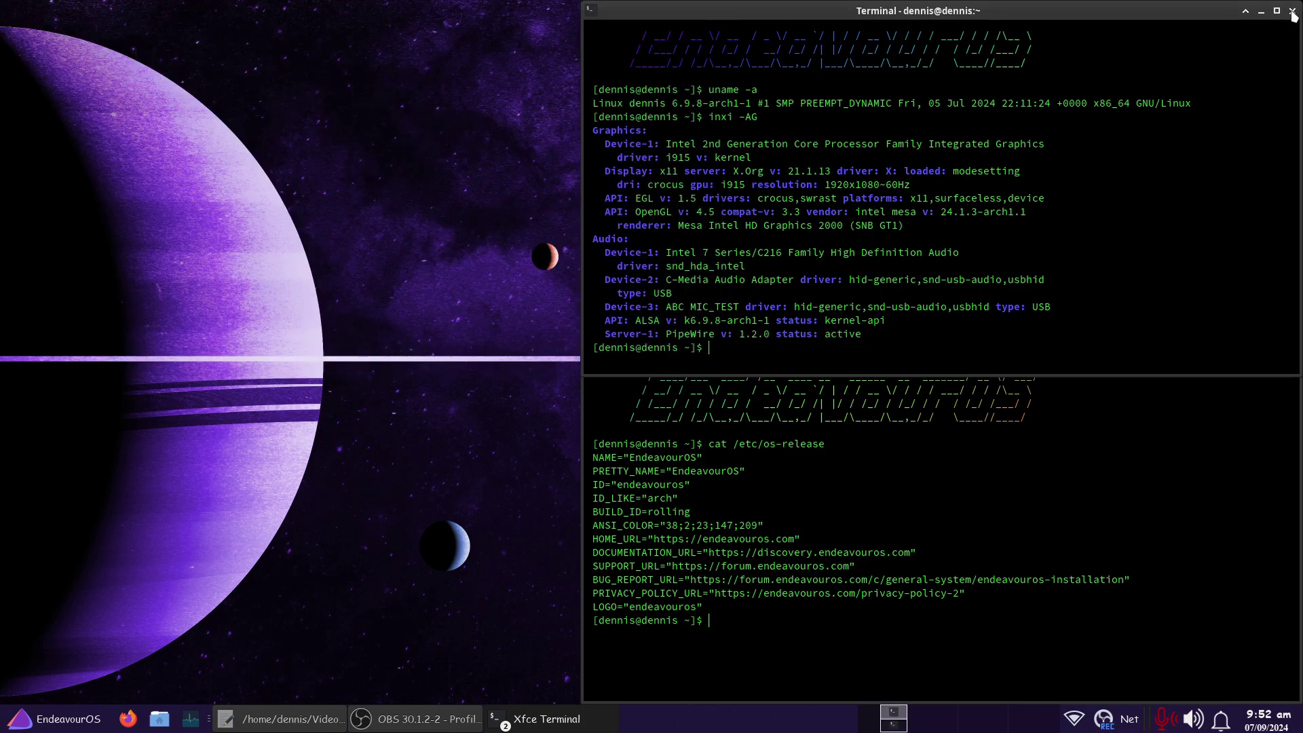
Step: Close the two remaining terminal windows and open the EndeavourOS Whisker Menu
left_click(1291, 11)
left_click(1291, 337)
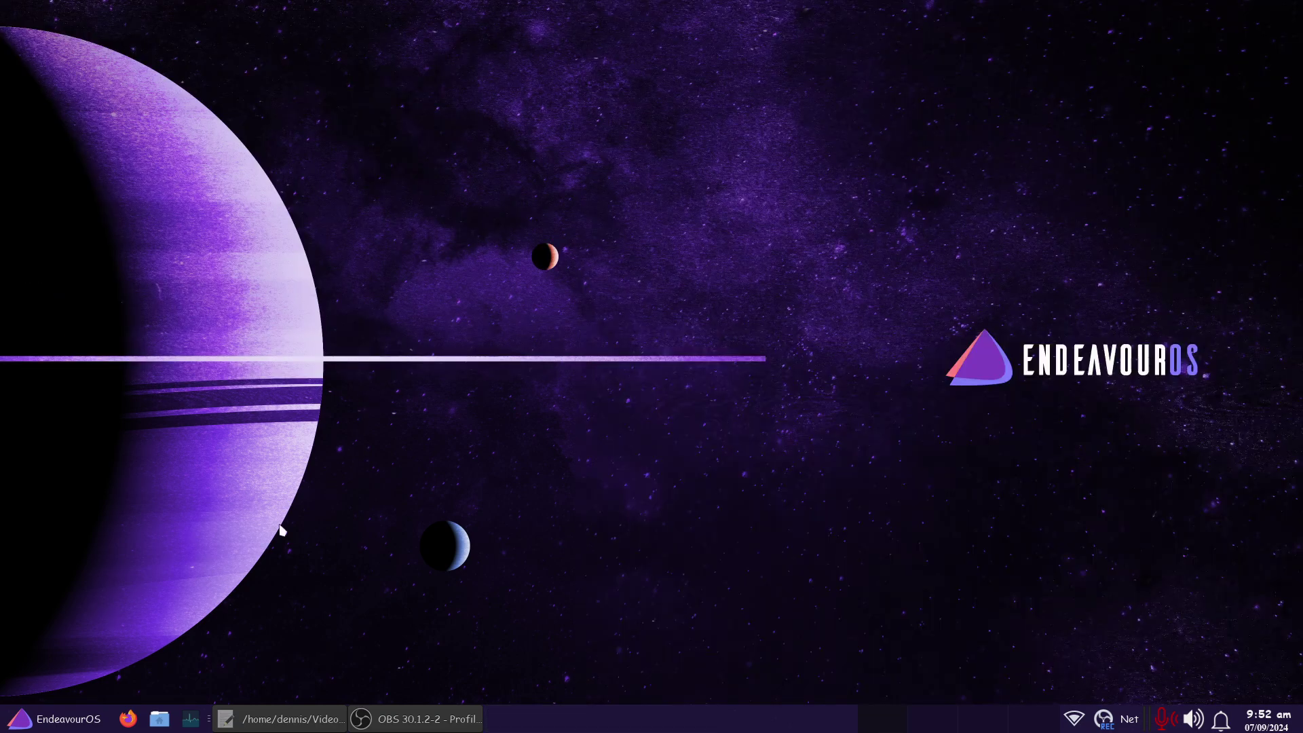
left_click(61, 719)
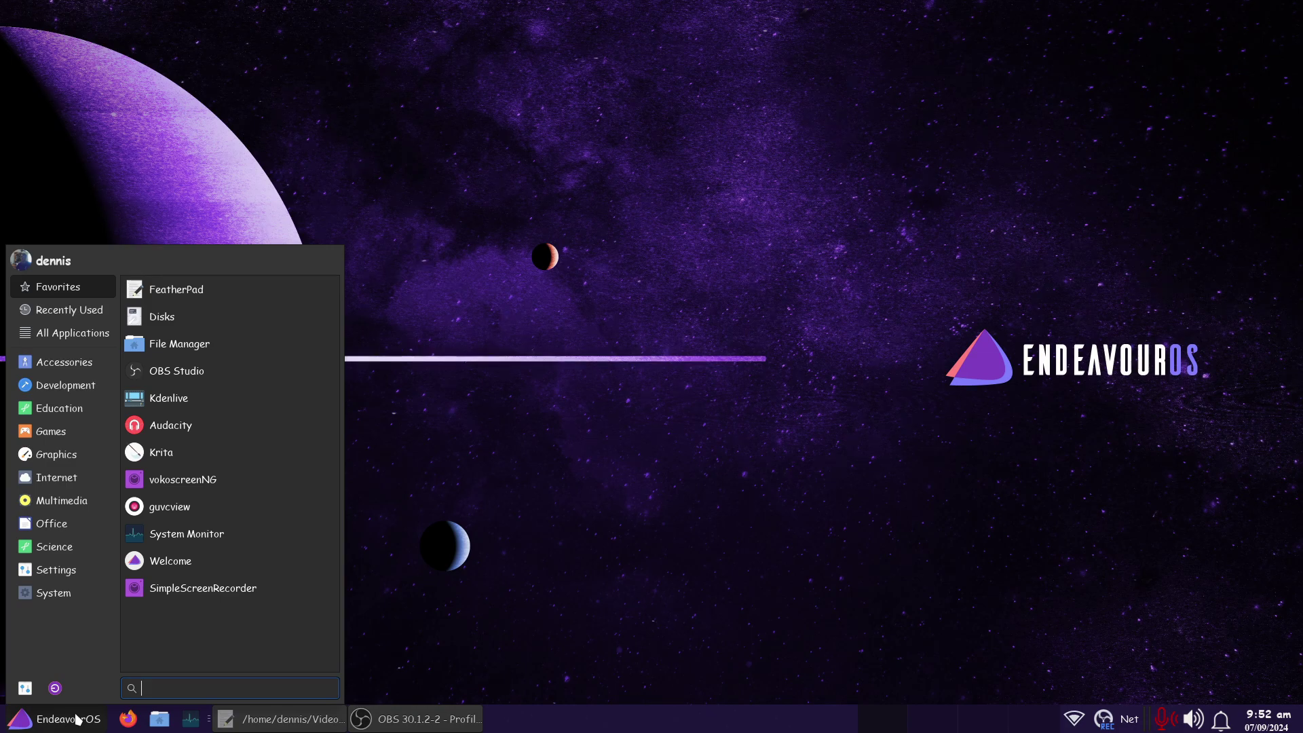
Step: Launch the EndeavourOS Welcome app from the menu and move its window to the upper right
left_click(66, 594)
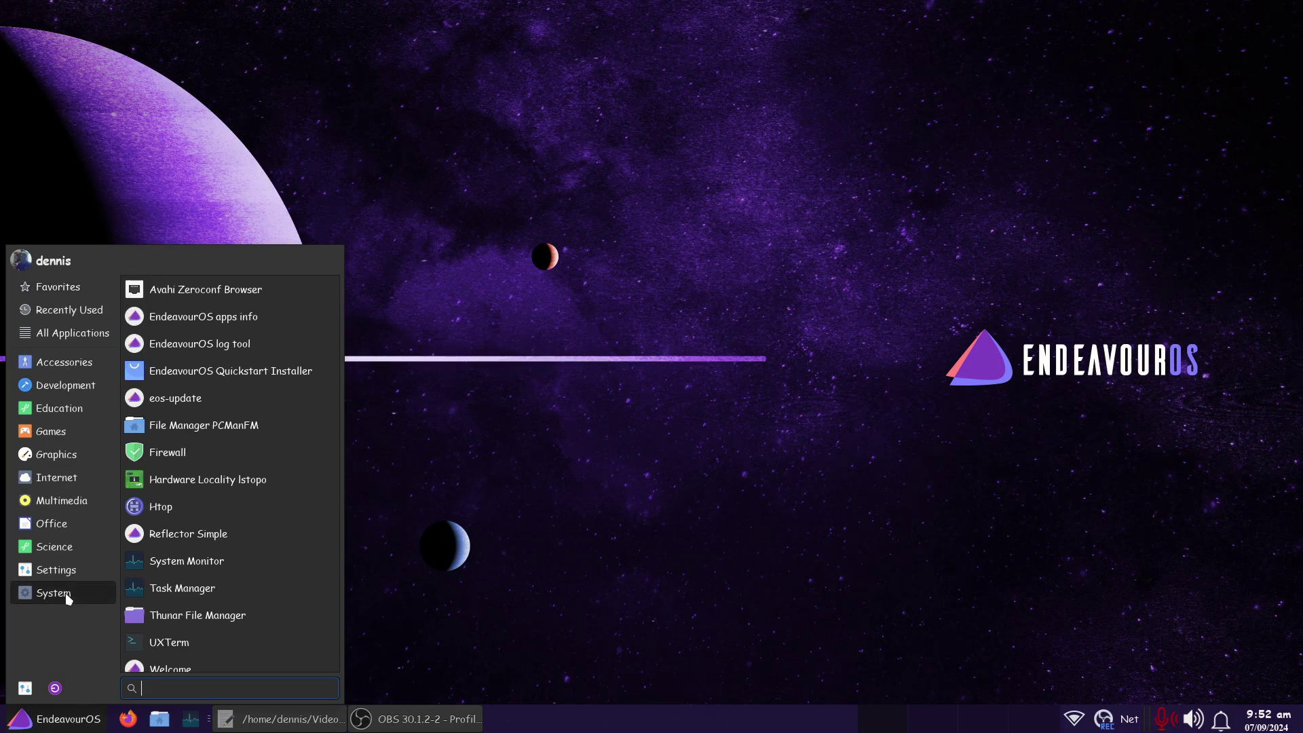
left_click(64, 285)
left_click(233, 560)
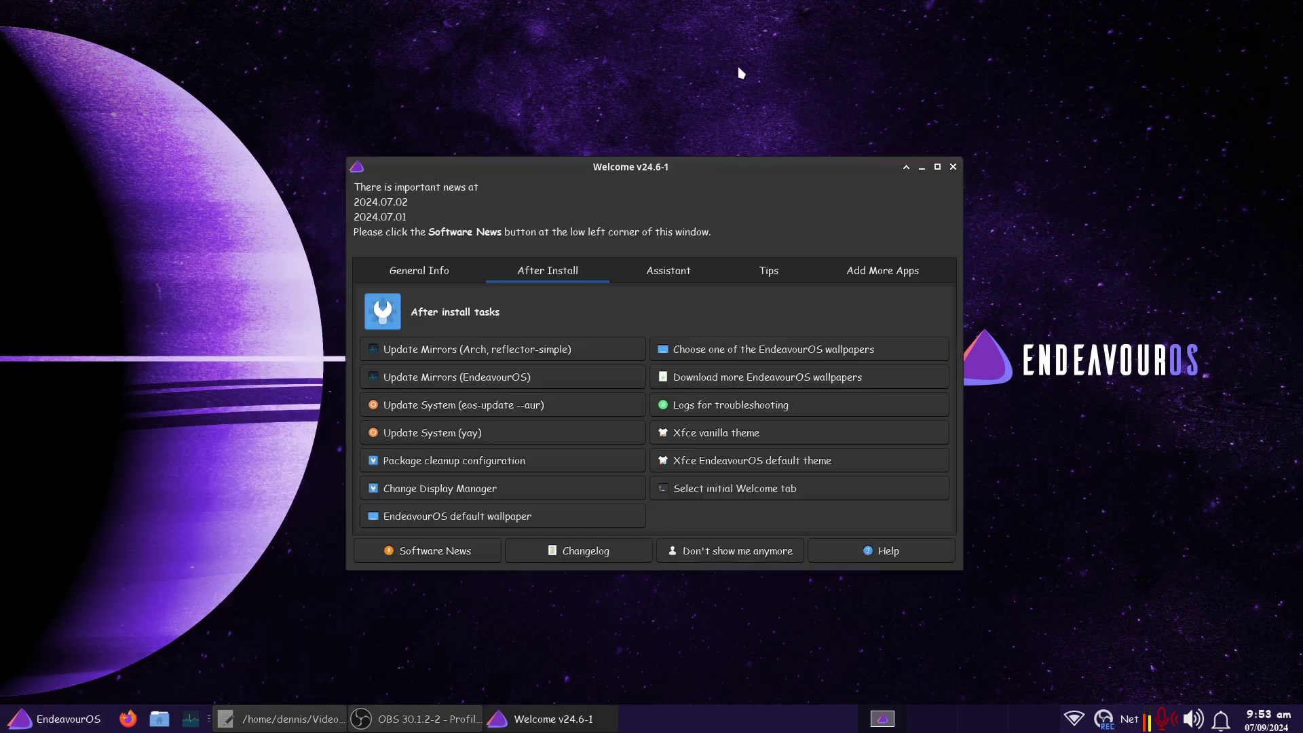
left_click_drag(727, 169, 695, 90)
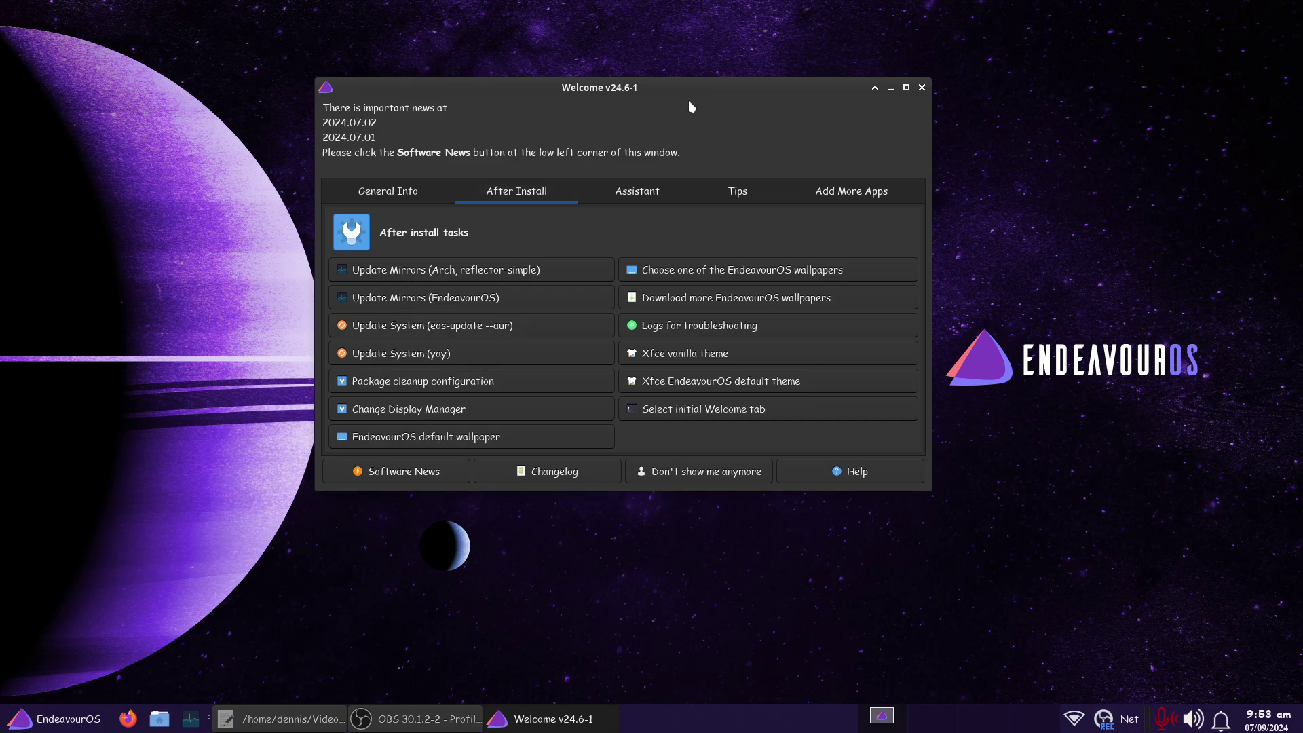
left_click_drag(692, 86, 926, 40)
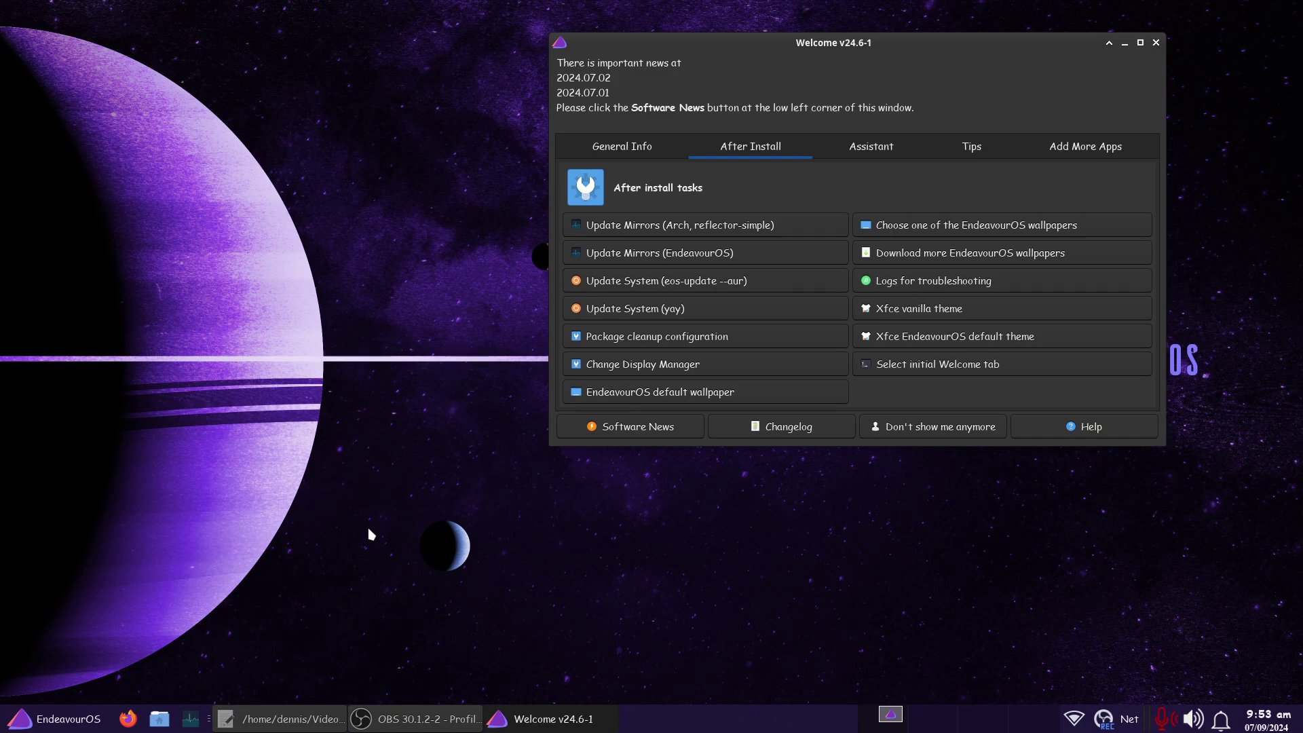
Step: View the Assistant, Tips and Add More Apps pages, then close Welcome
left_click(886, 152)
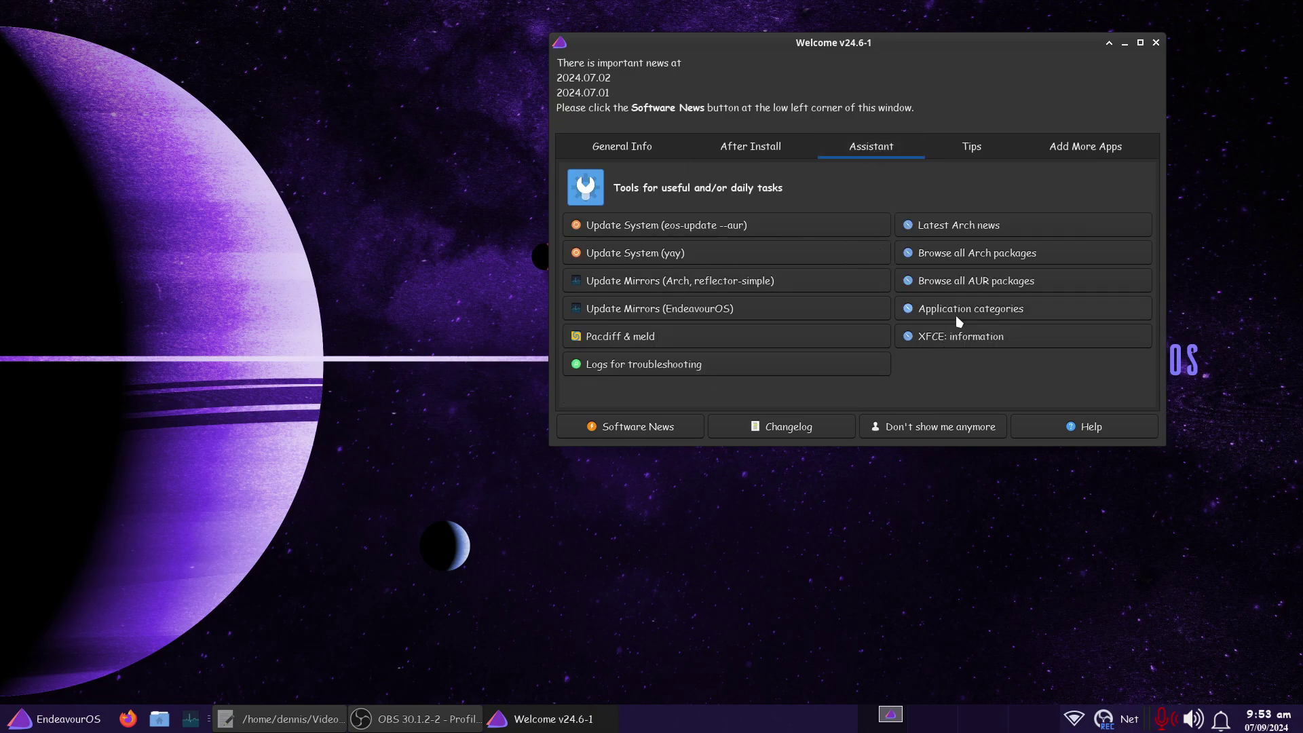
left_click(974, 147)
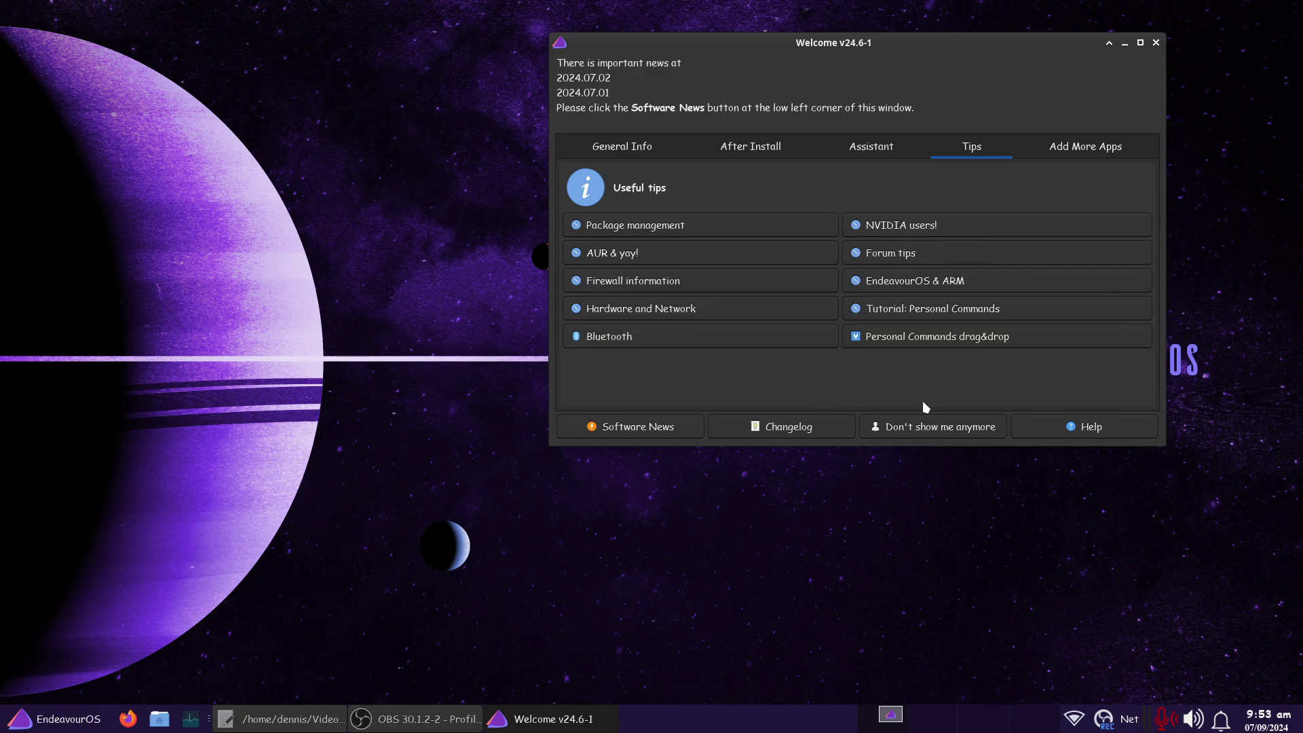
left_click(1099, 153)
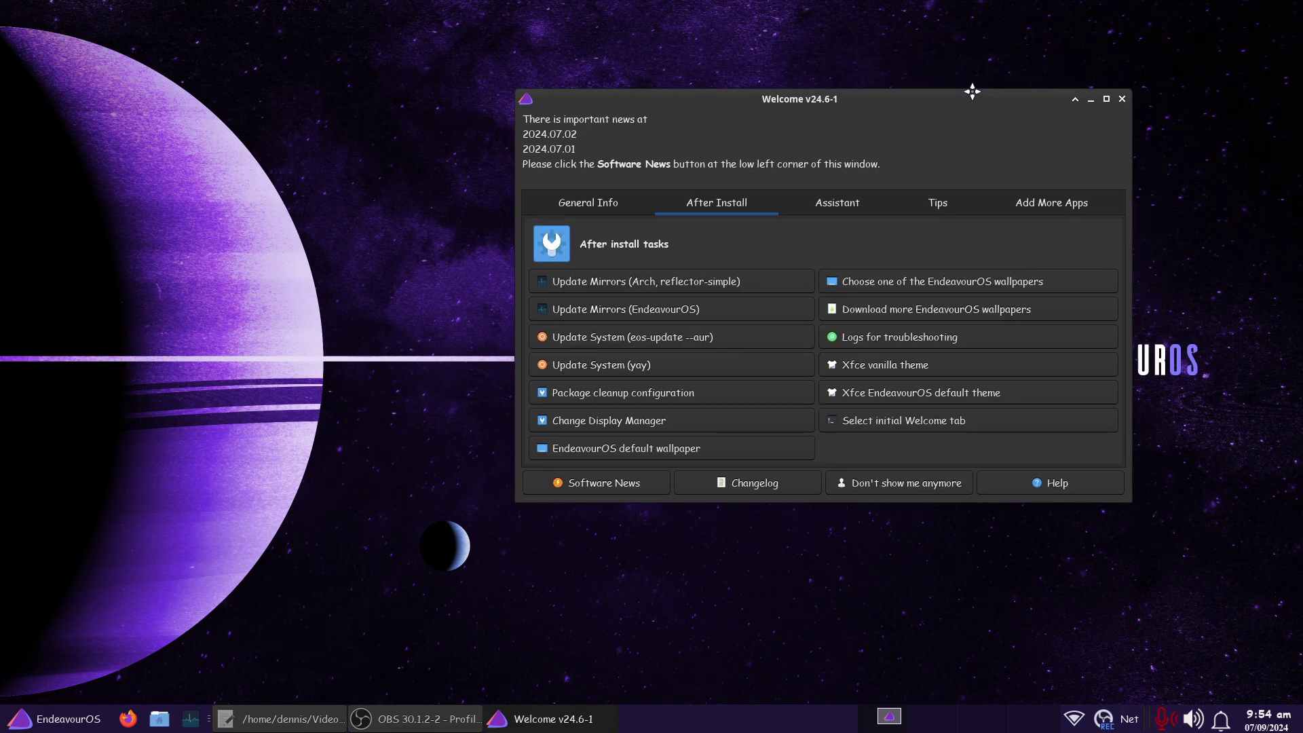
left_click_drag(968, 91, 975, 57)
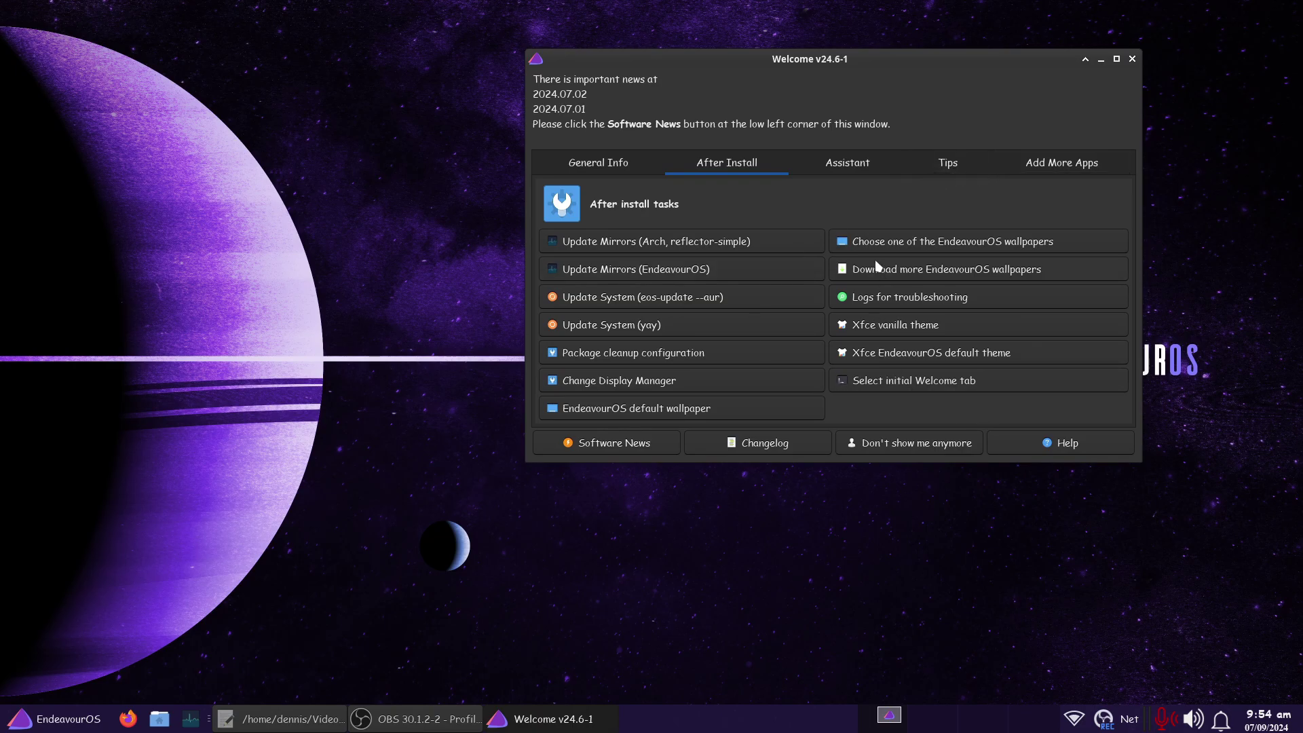
left_click(1133, 59)
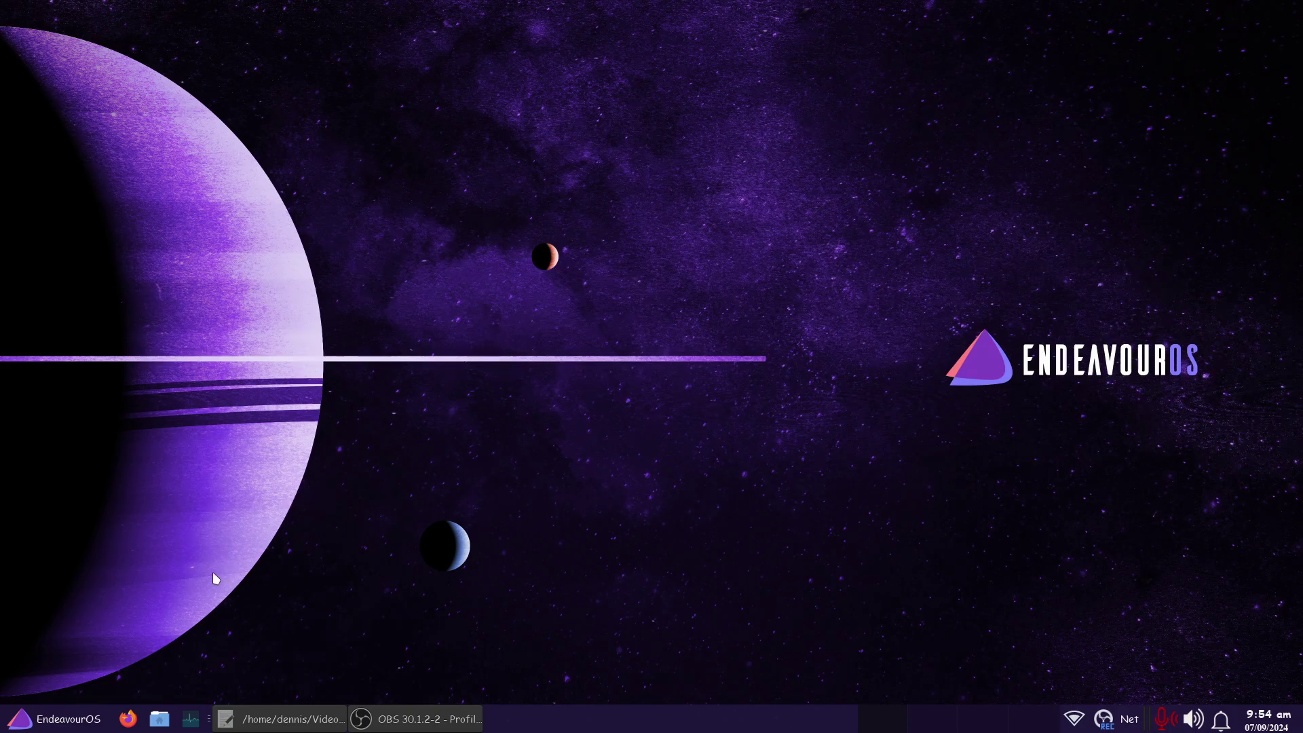
left_click(191, 718)
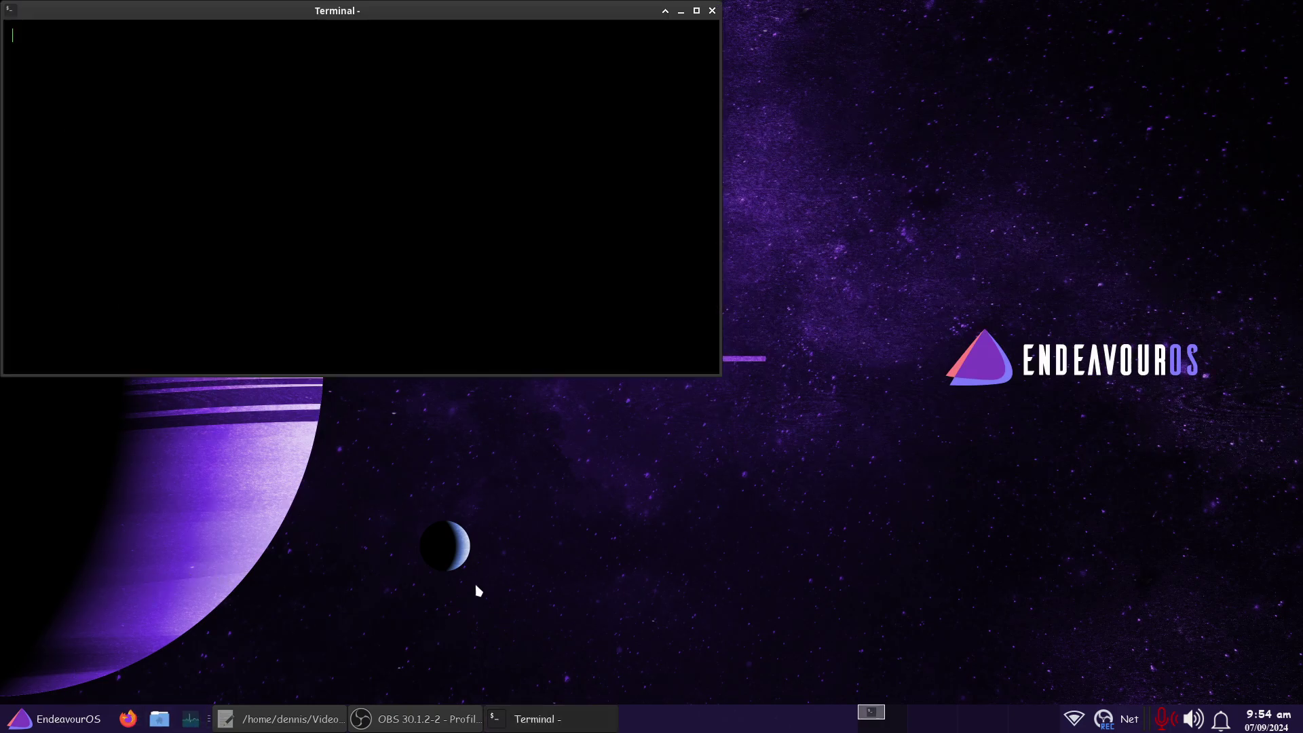
left_click_drag(585, 12, 846, 129)
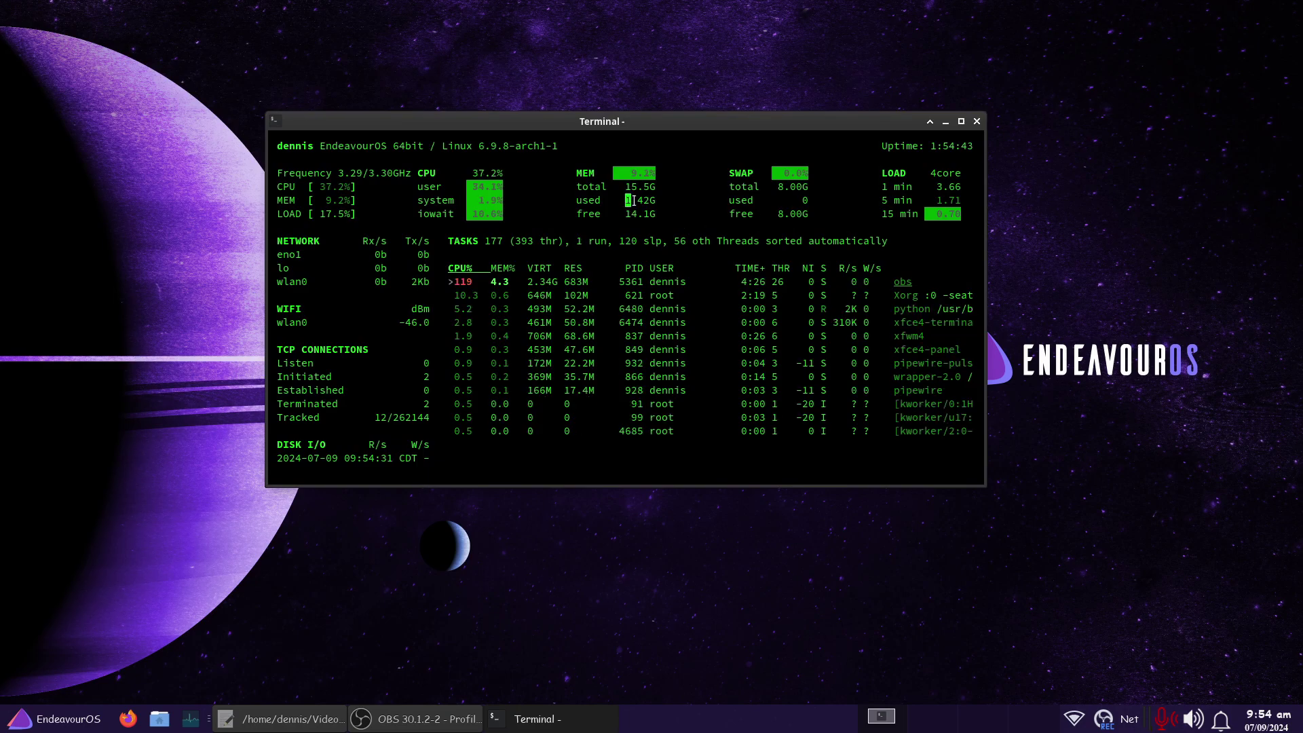
left_click_drag(632, 200, 656, 201)
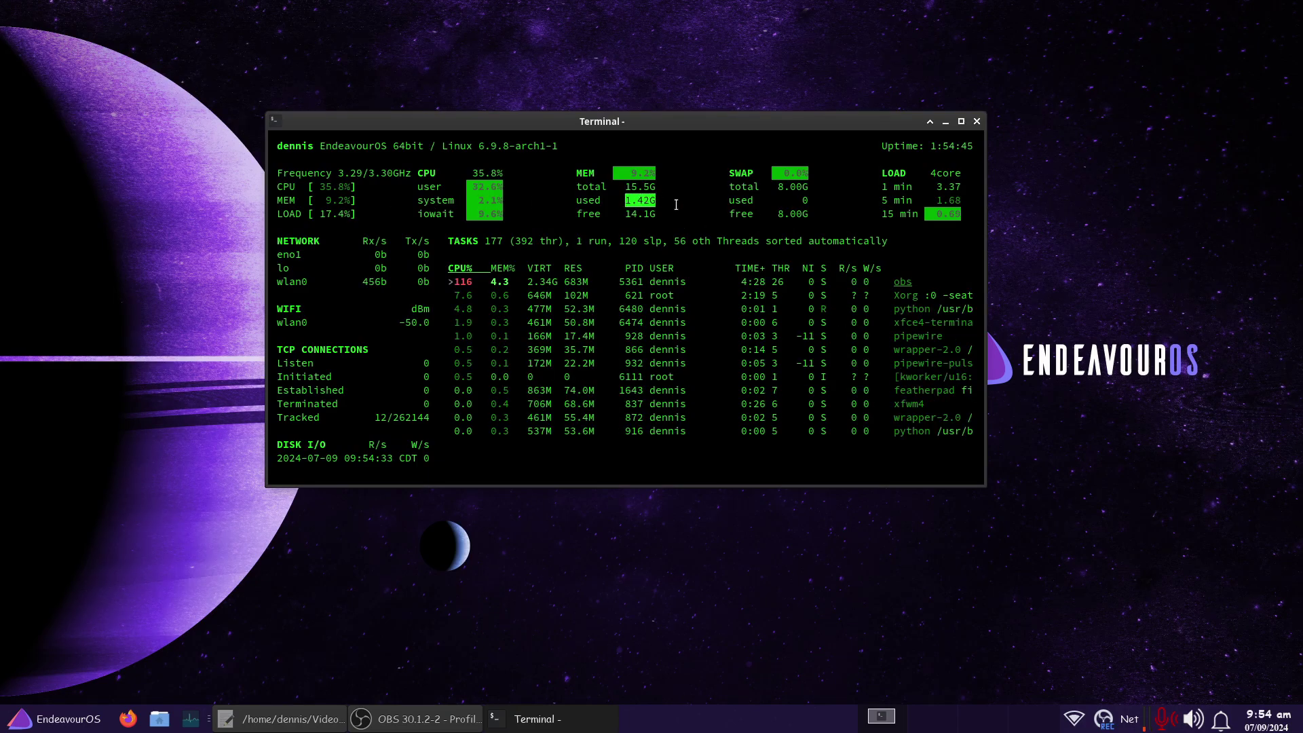
left_click(977, 122)
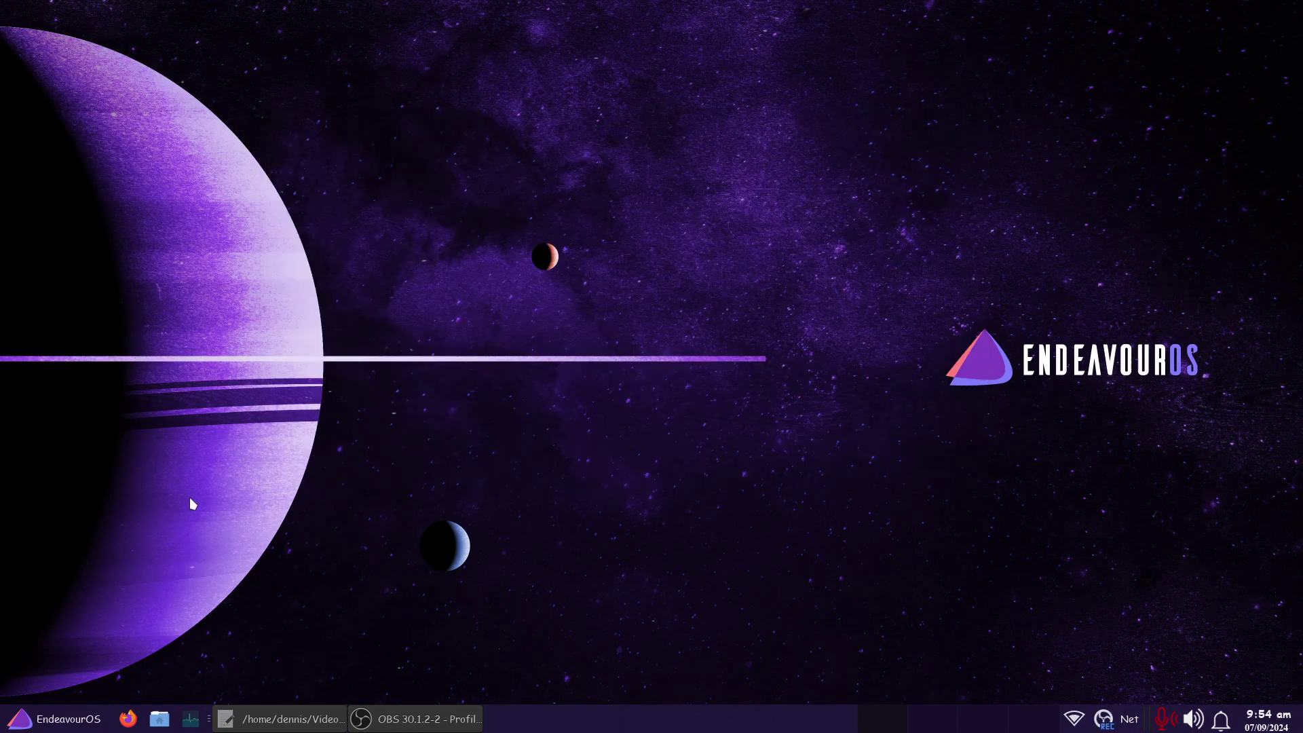
left_click(51, 726)
left_click(58, 502)
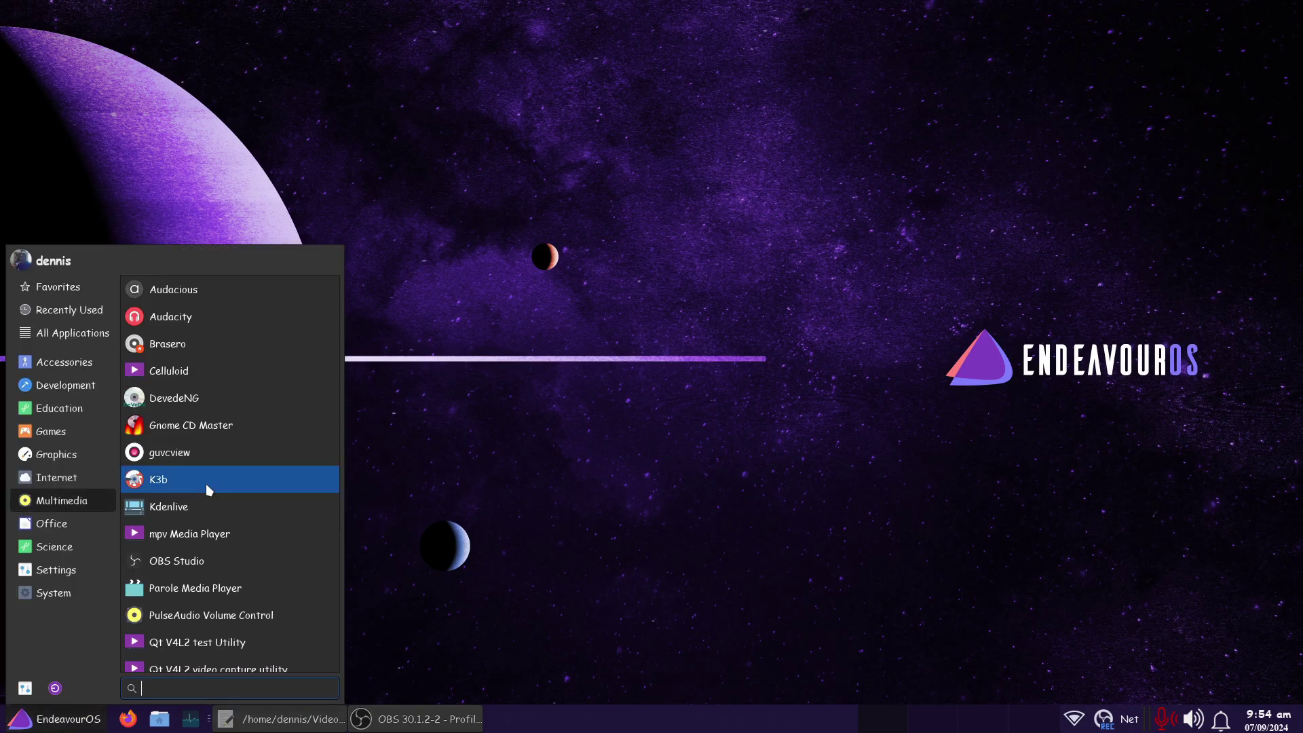
scroll(250, 483, "down", 3)
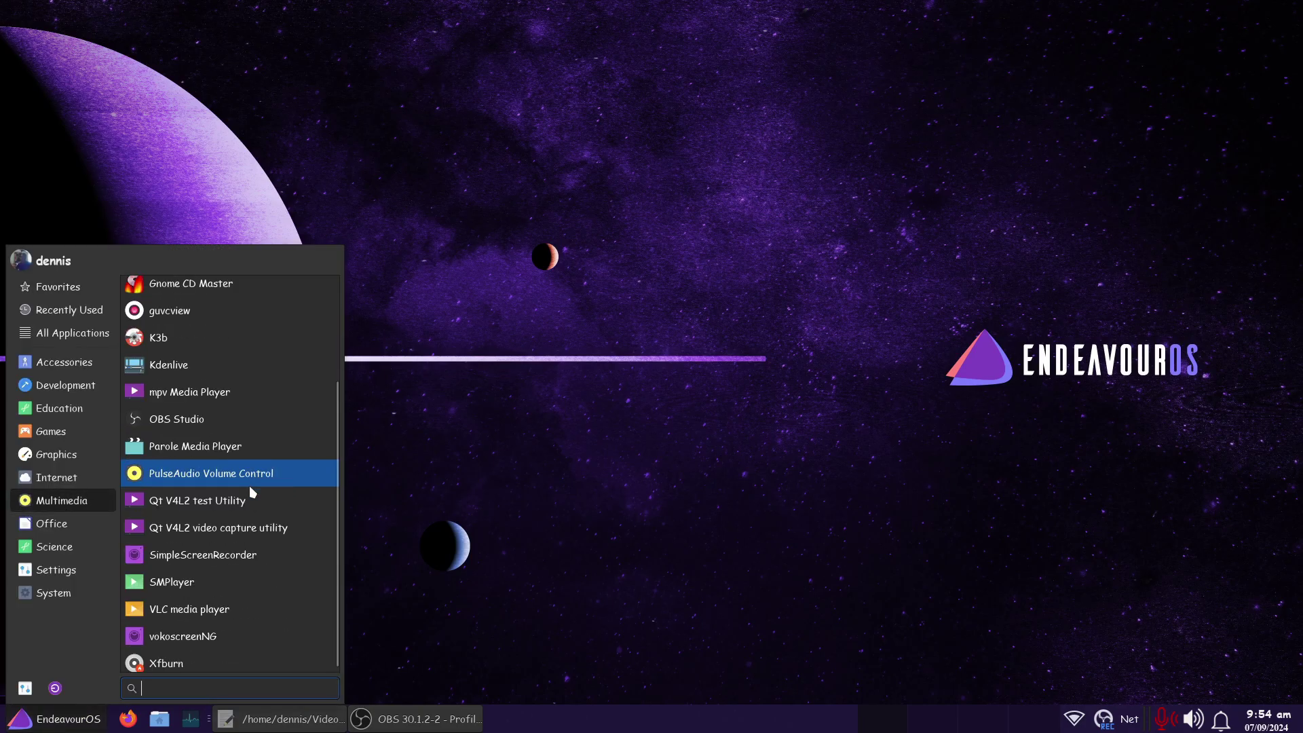
scroll(250, 486, "up", 3)
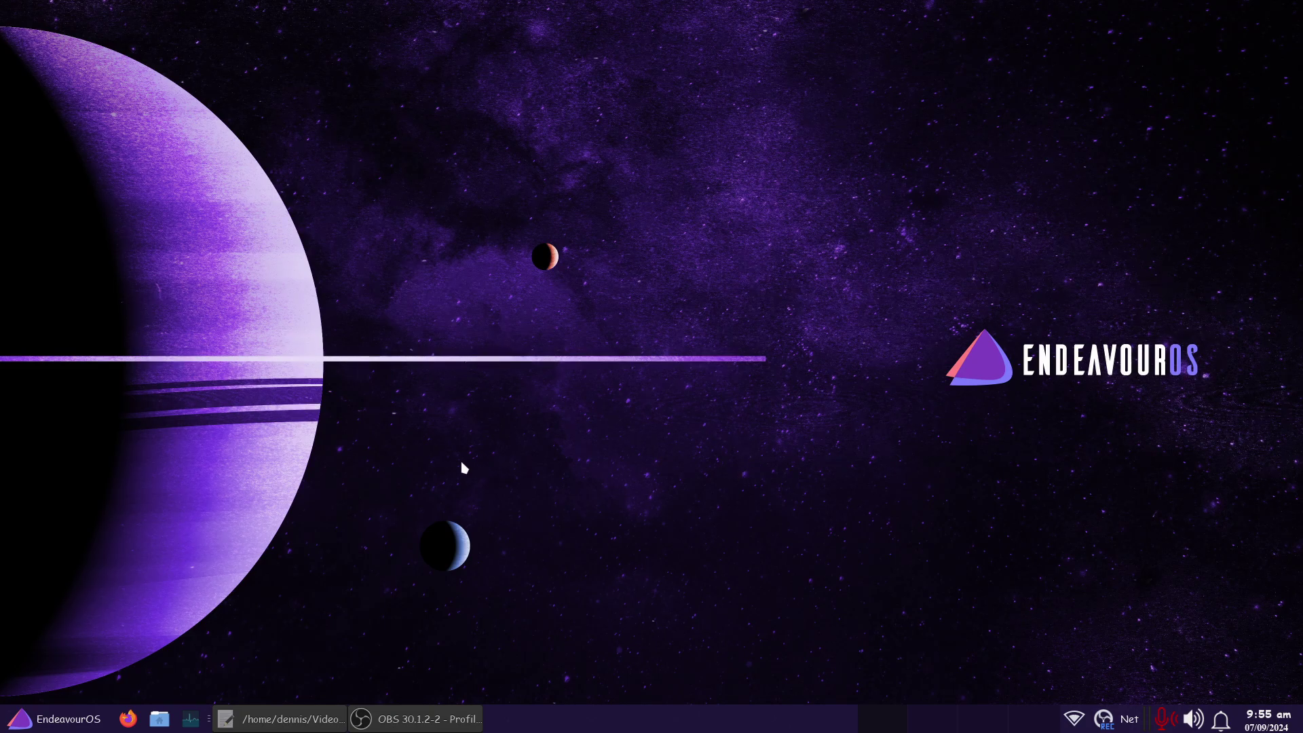
Step: Review the Icons tab of Desktop Settings from the desktop context menu, then close it
right_click(407, 463)
left_click(462, 639)
left_click(574, 196)
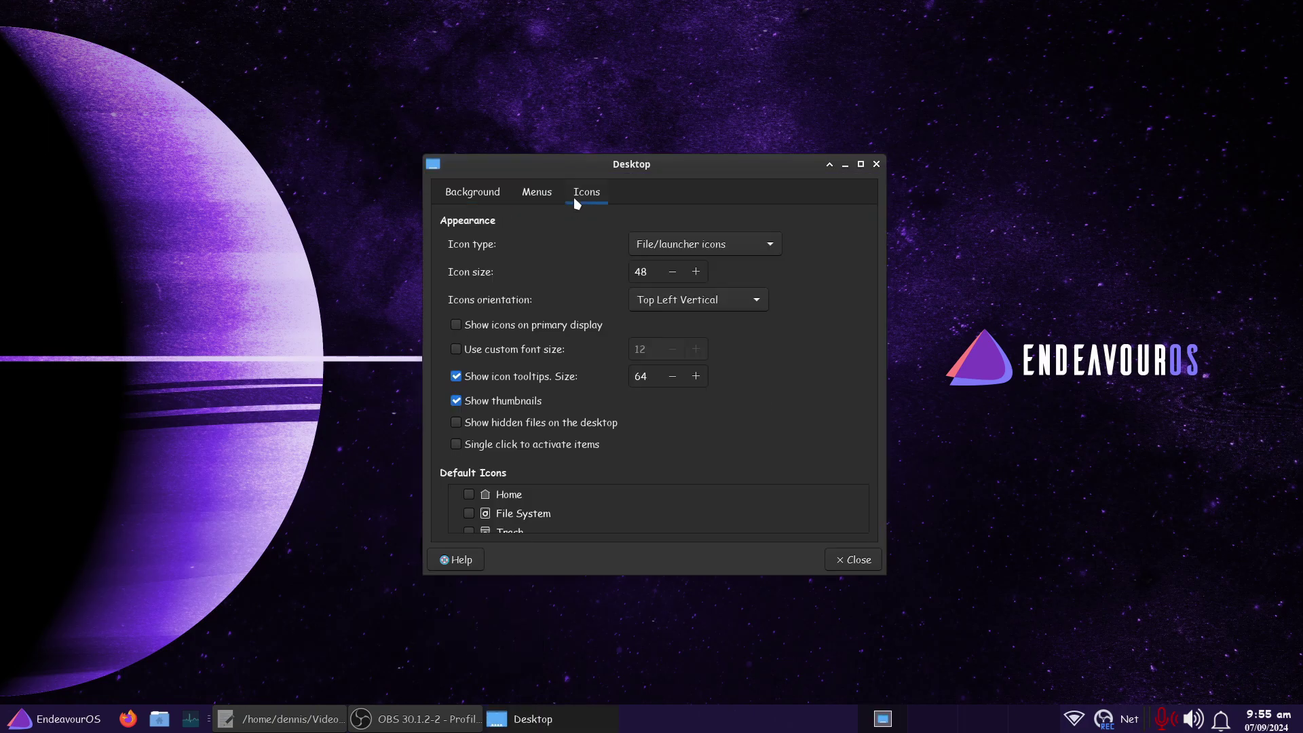
left_click(848, 563)
Step: In Appearance, review icons and fonts, enable event sounds and input feedback sounds, and return to All Settings
left_click(27, 720)
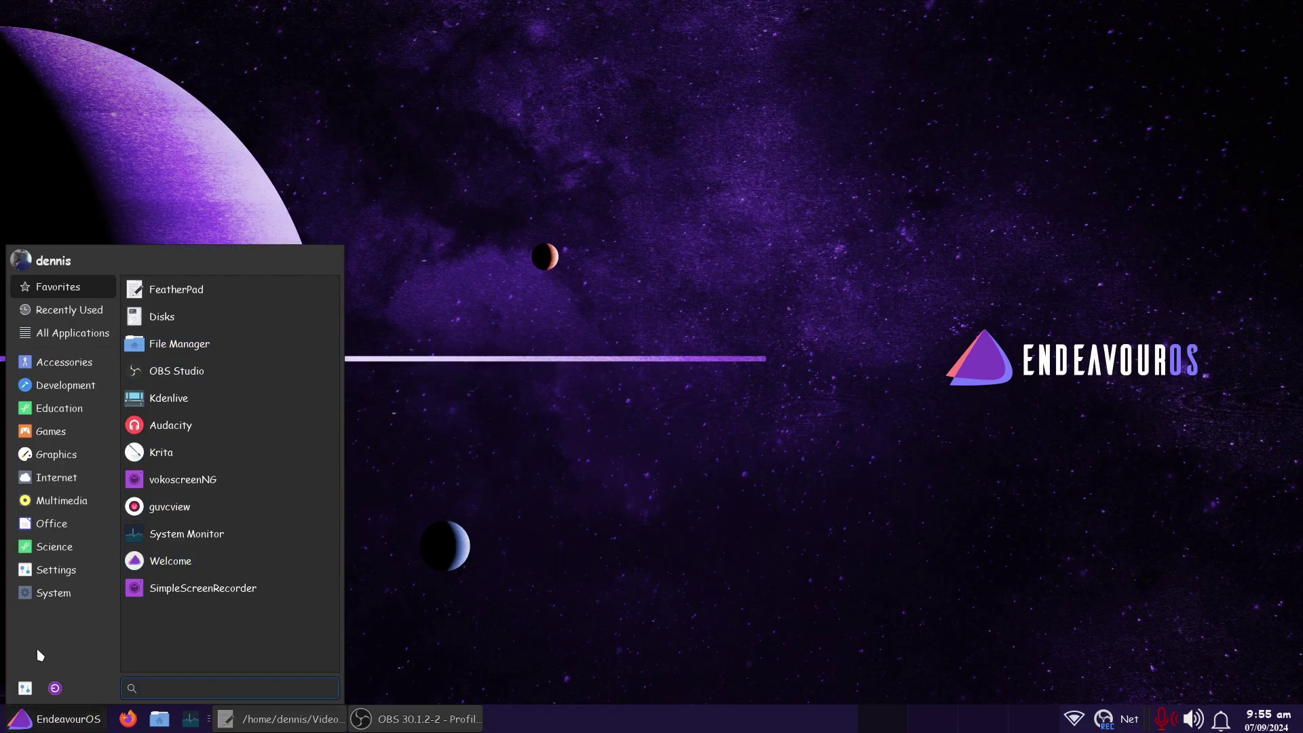
left_click(25, 690)
left_click(587, 264)
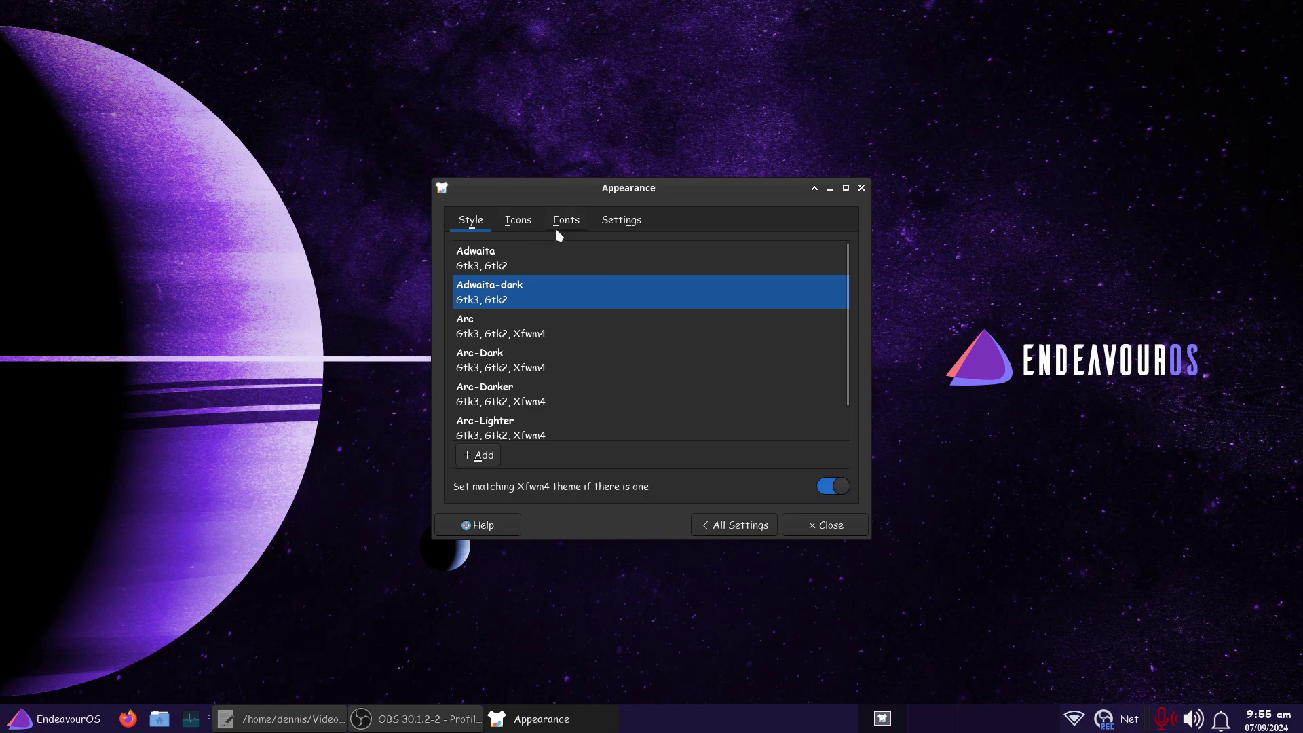
left_click(524, 229)
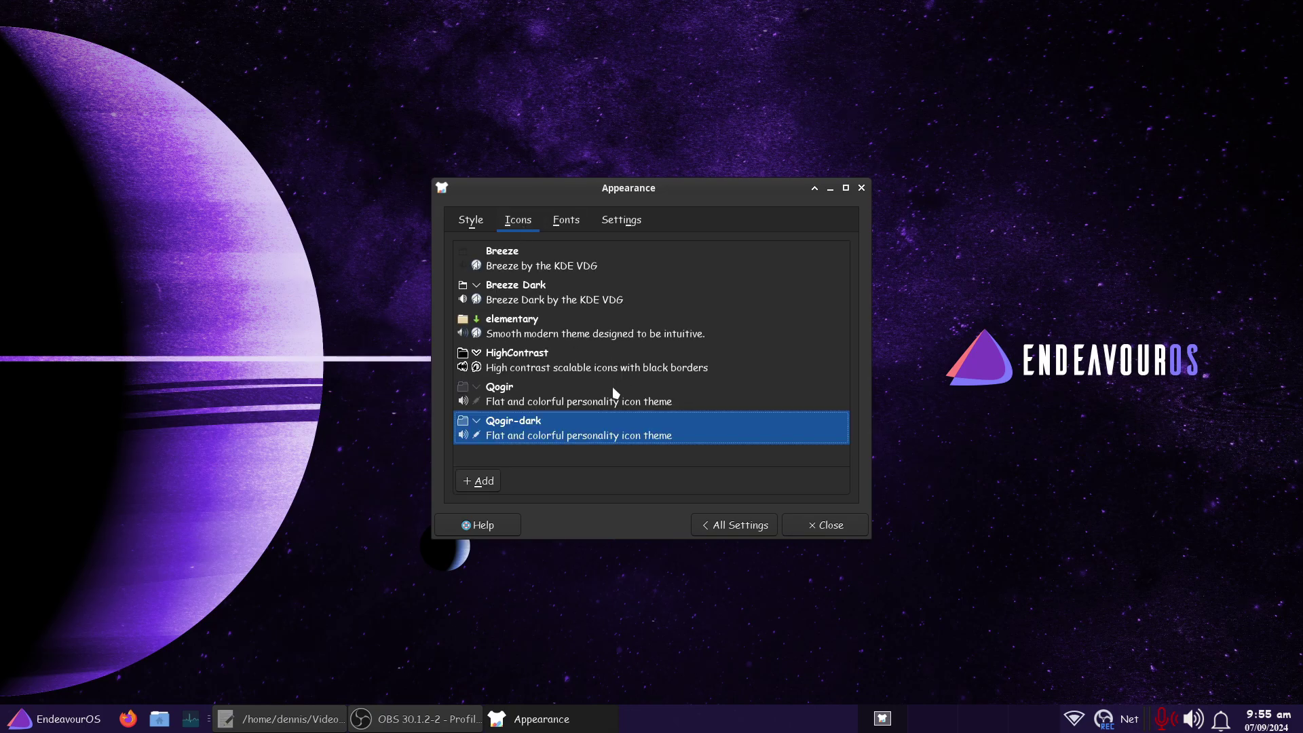
left_click(570, 224)
left_click(623, 222)
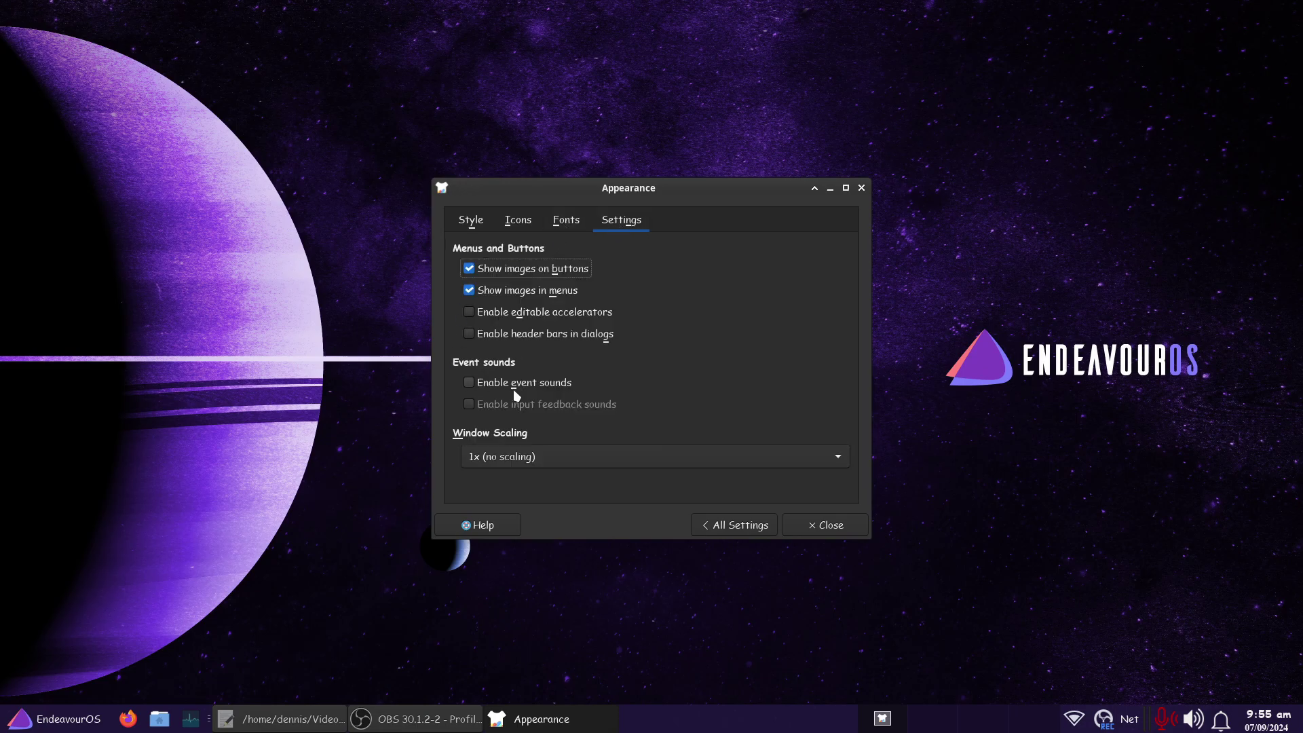
left_click(468, 383)
left_click(469, 405)
left_click(764, 532)
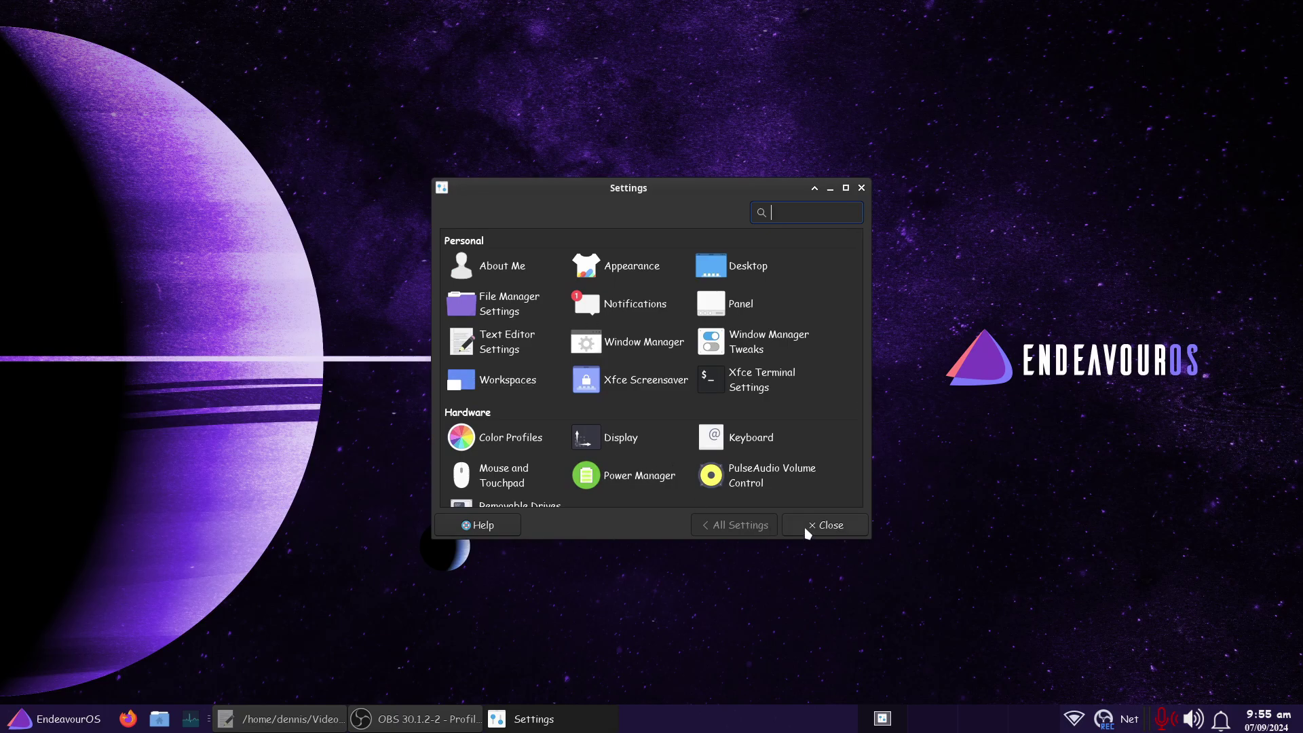
Step: Check that the Super key pops up the Whisker menu, then search the menu for 'key'
key("super")
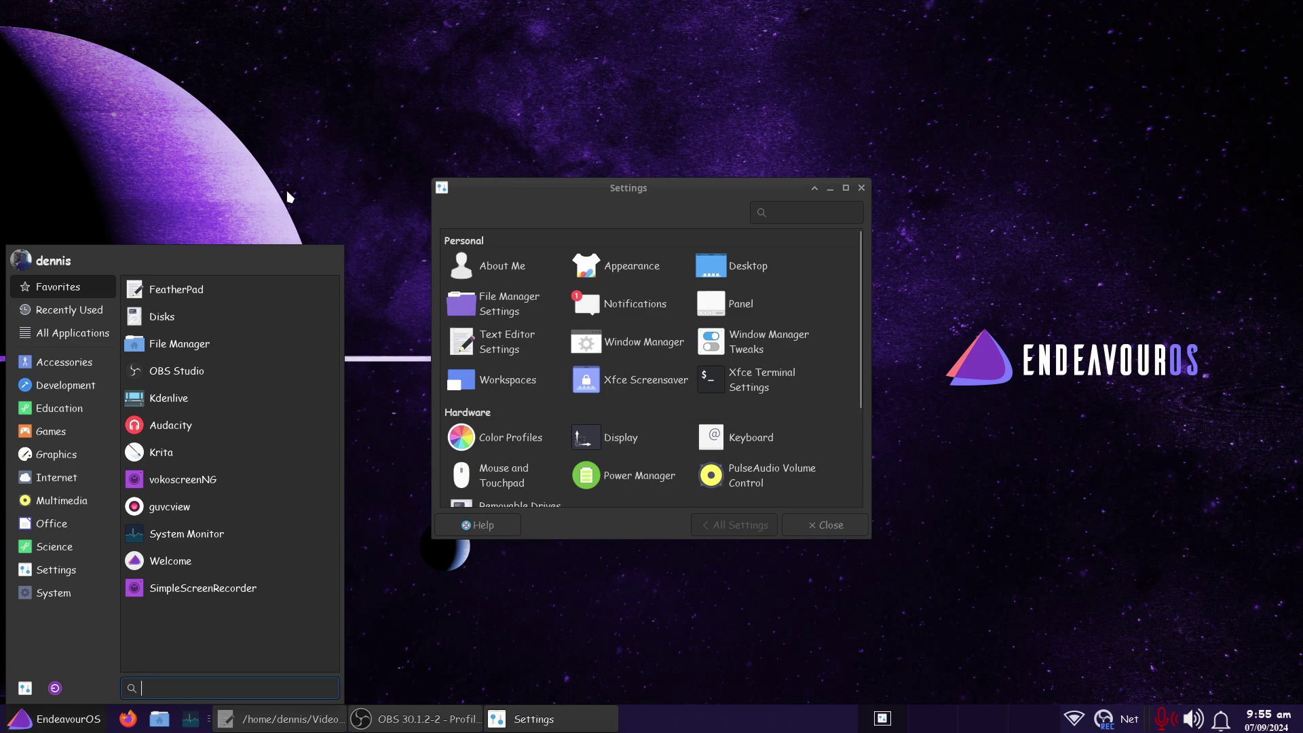
key("Escape")
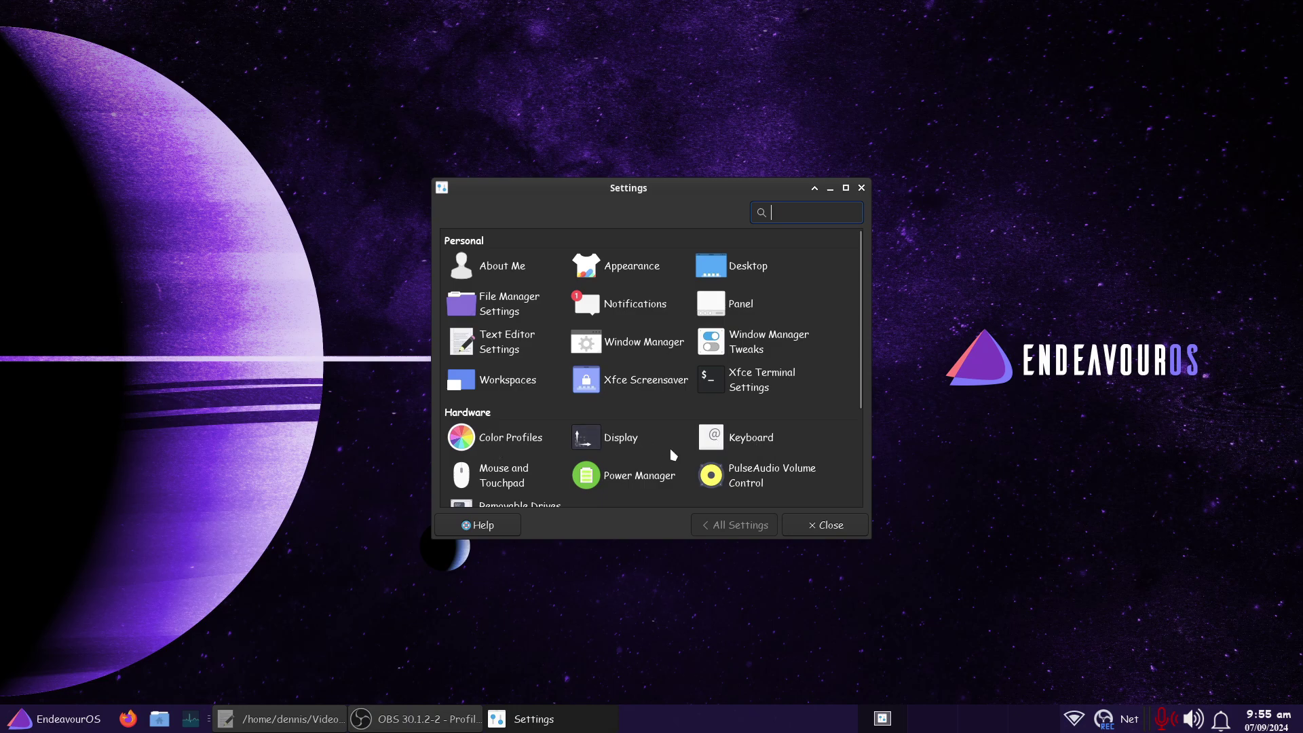
left_click(62, 725)
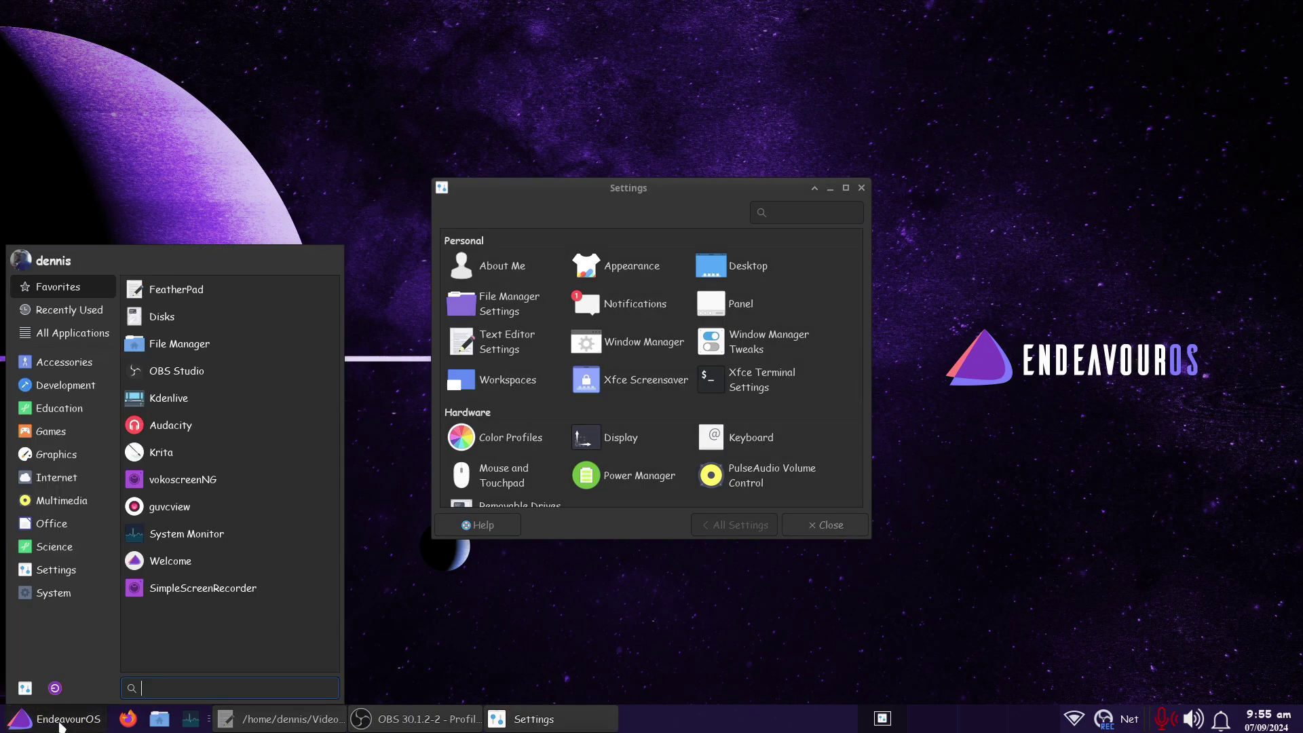
type("key")
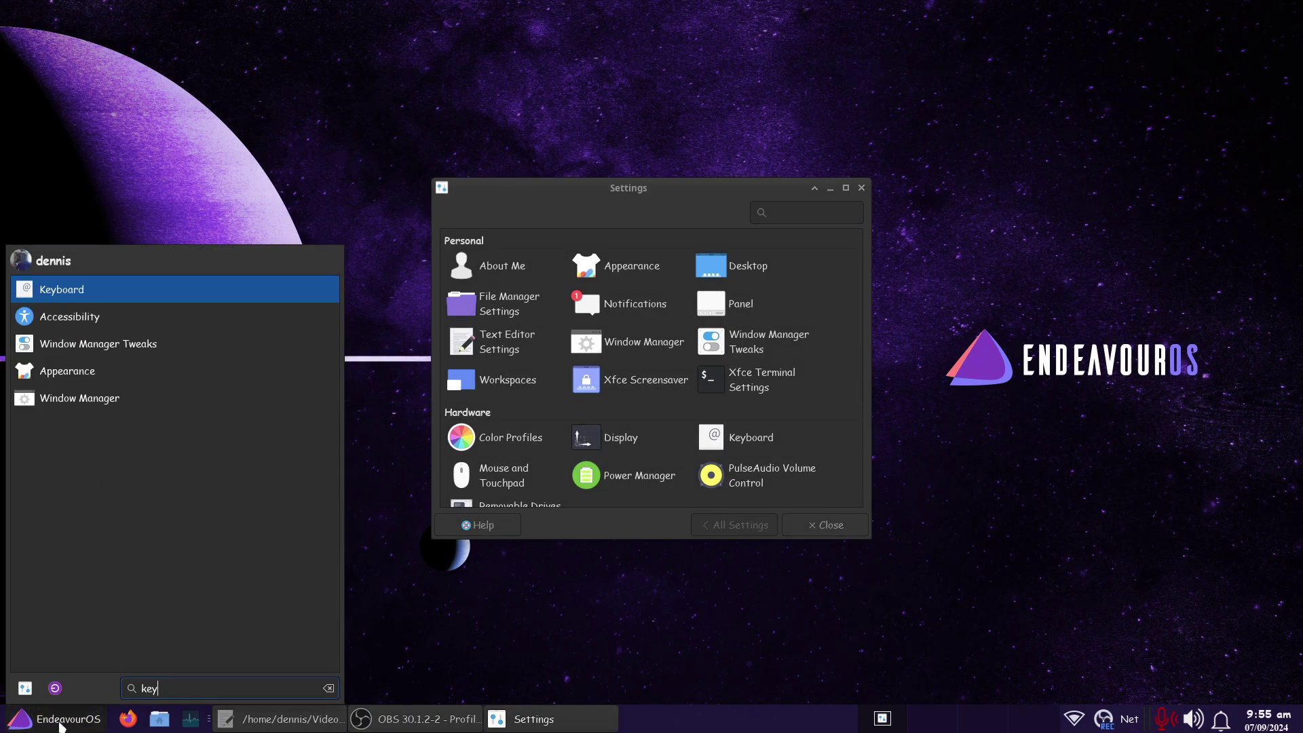
left_click(754, 183)
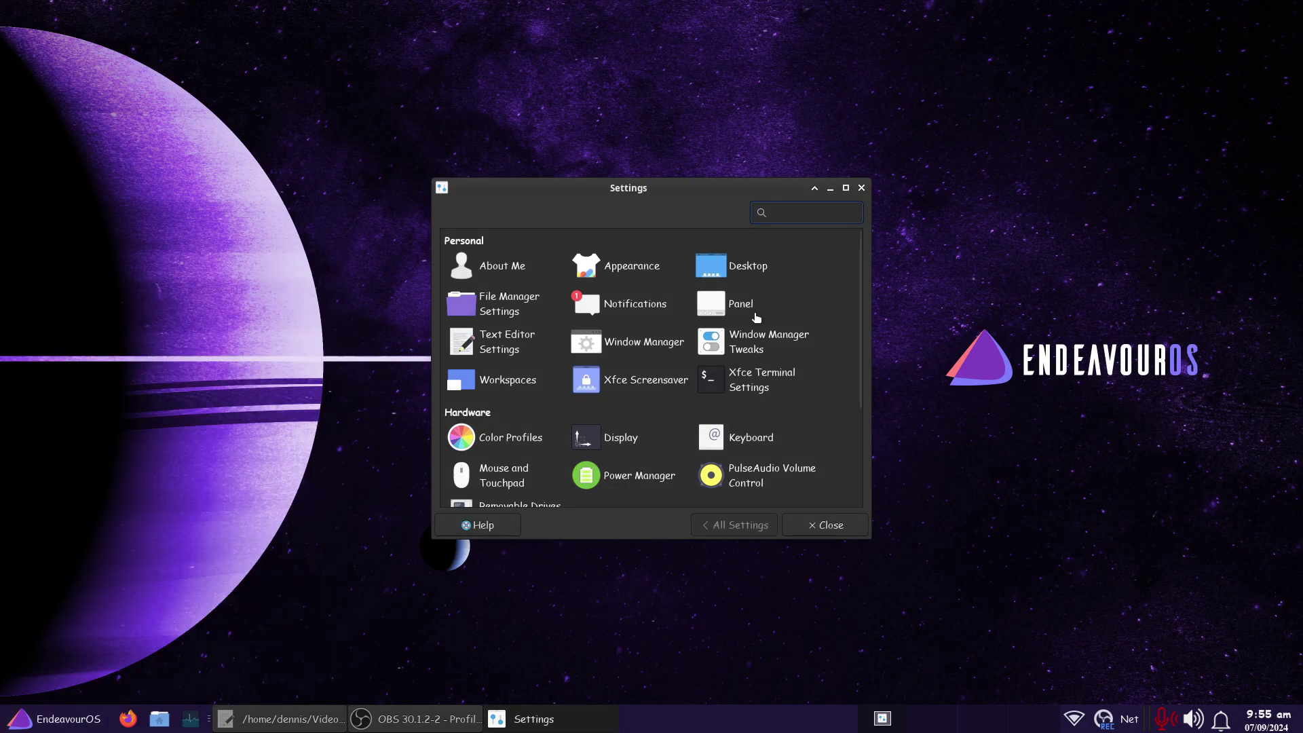
Step: Find the xfce4-popup-whiskermenu entries bound to Super L and Super+Space under Keyboard Application Shortcuts
left_click(752, 436)
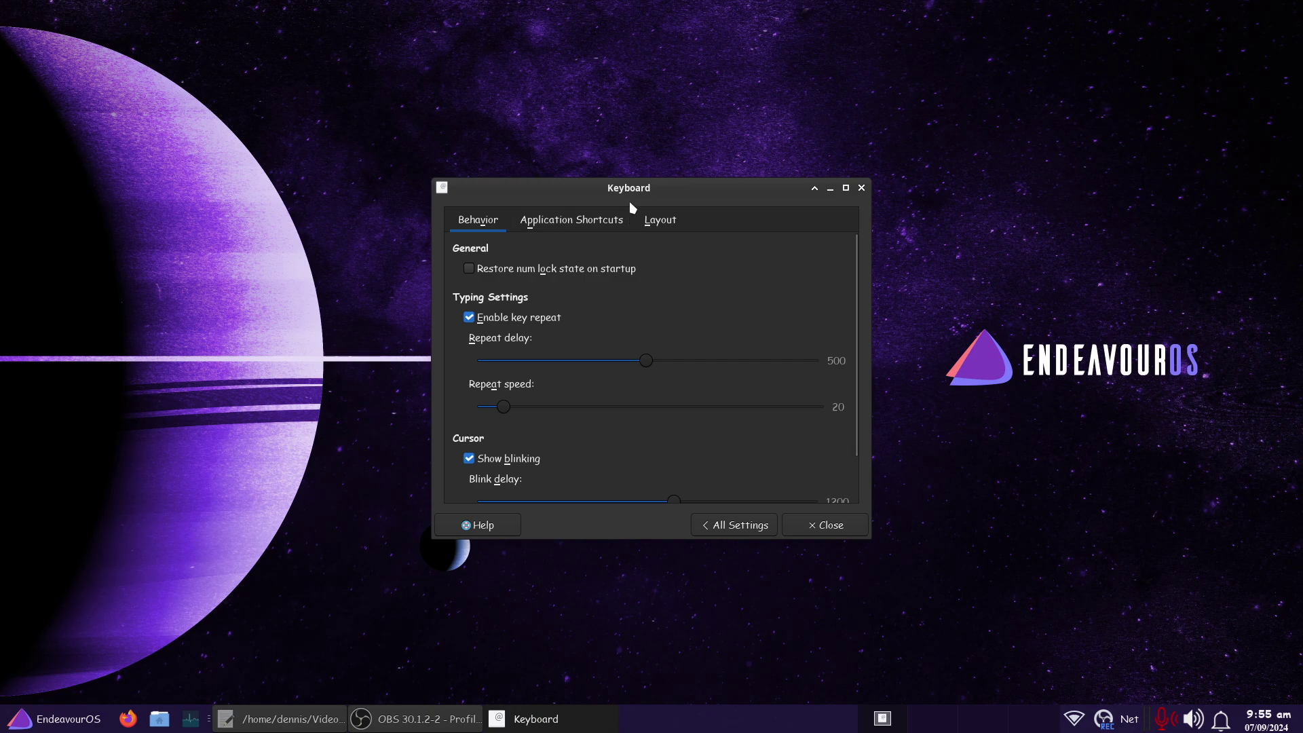
left_click(593, 230)
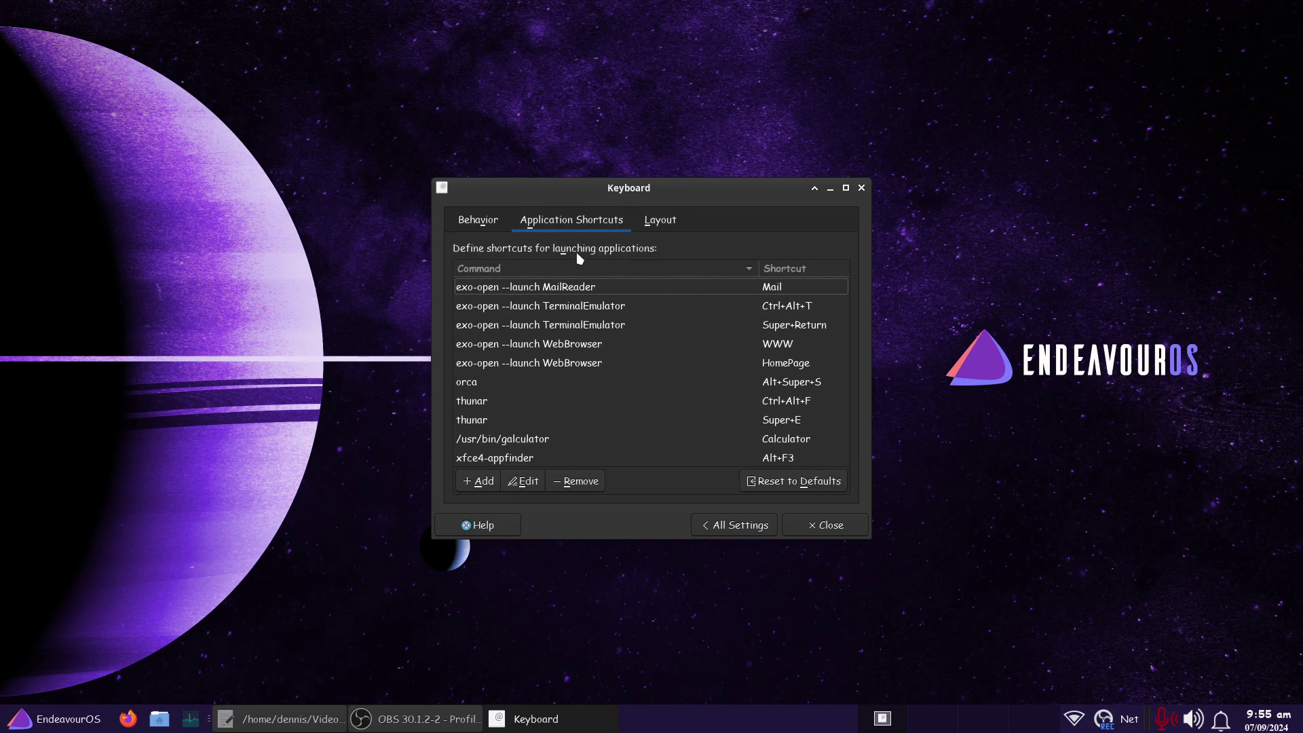
scroll(540, 365, "down", 5)
scroll(543, 368, "down", 3)
left_click(493, 421)
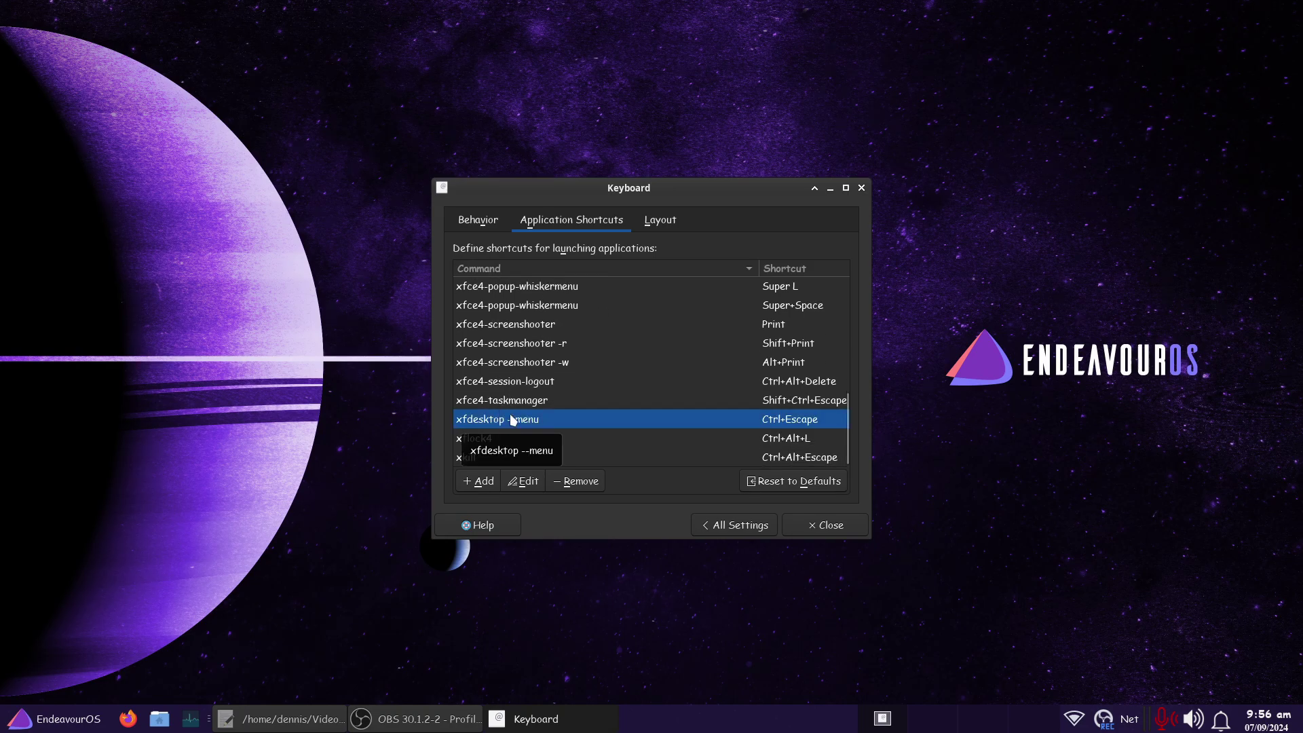
left_click(532, 308)
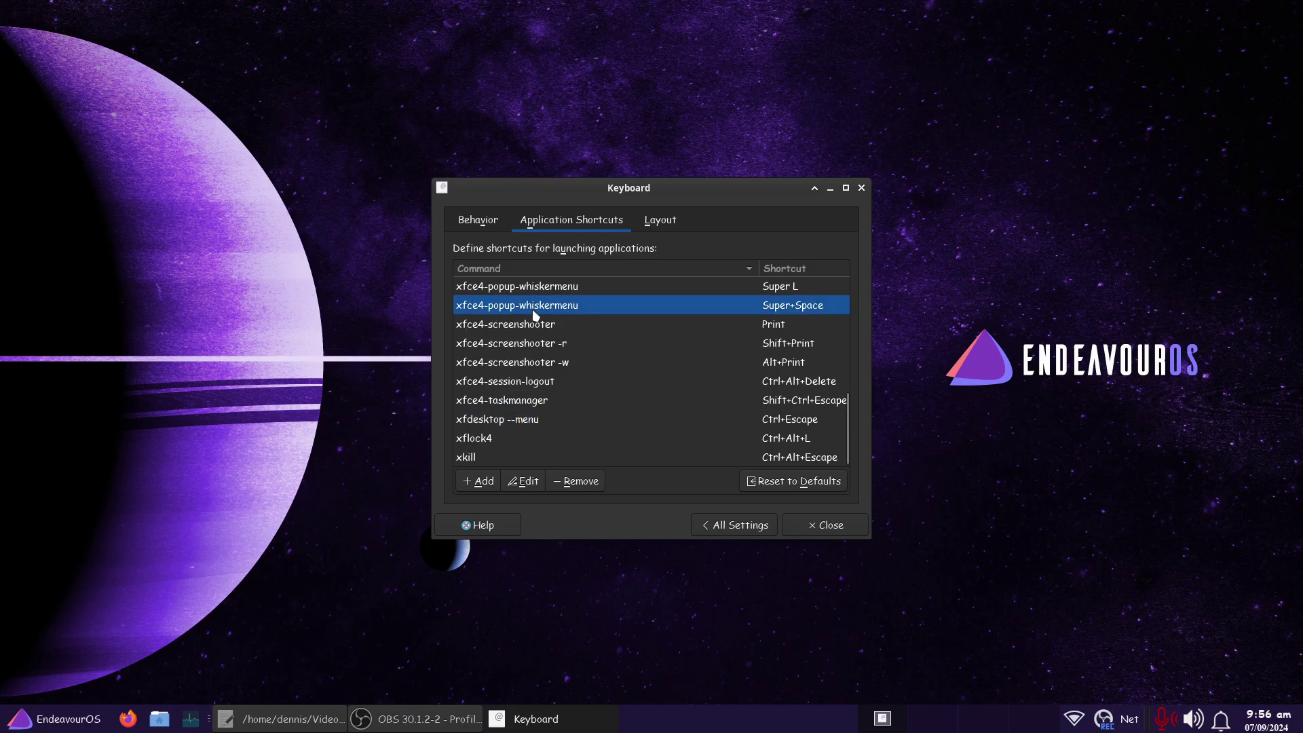
scroll(594, 401, "up", 1)
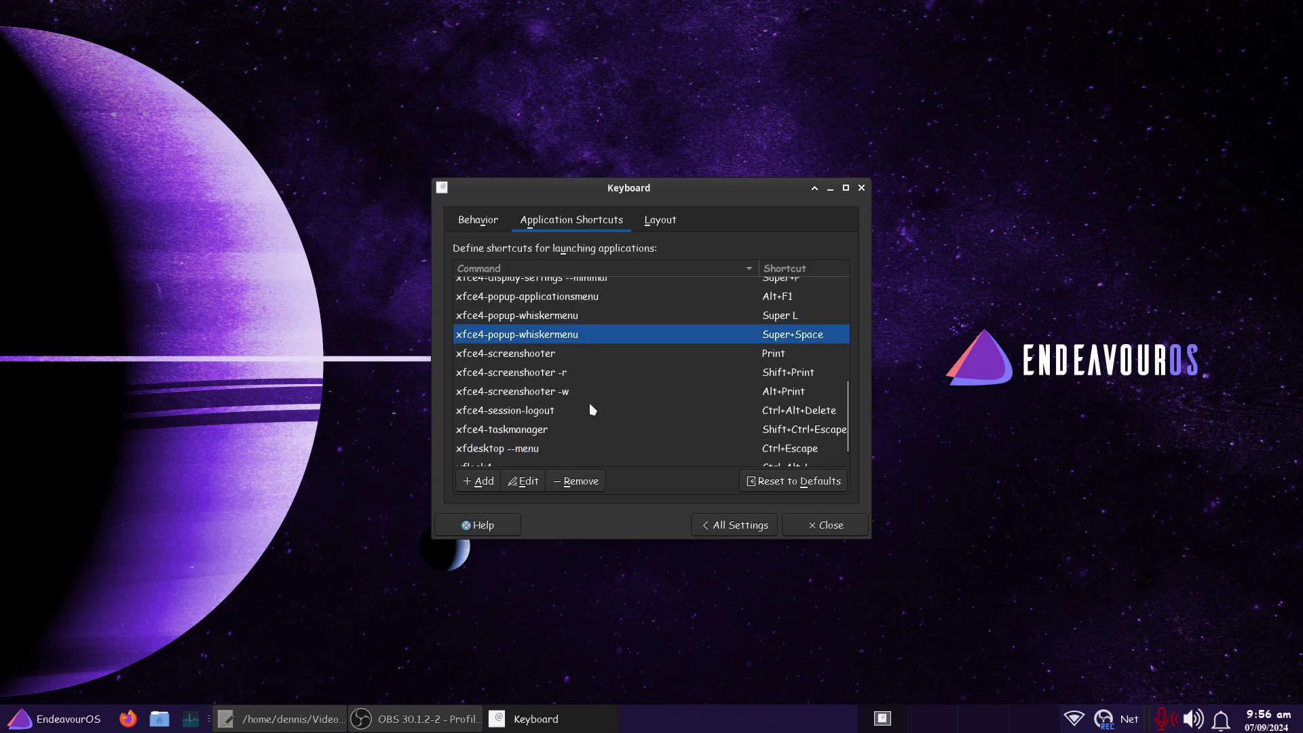
left_click(544, 317)
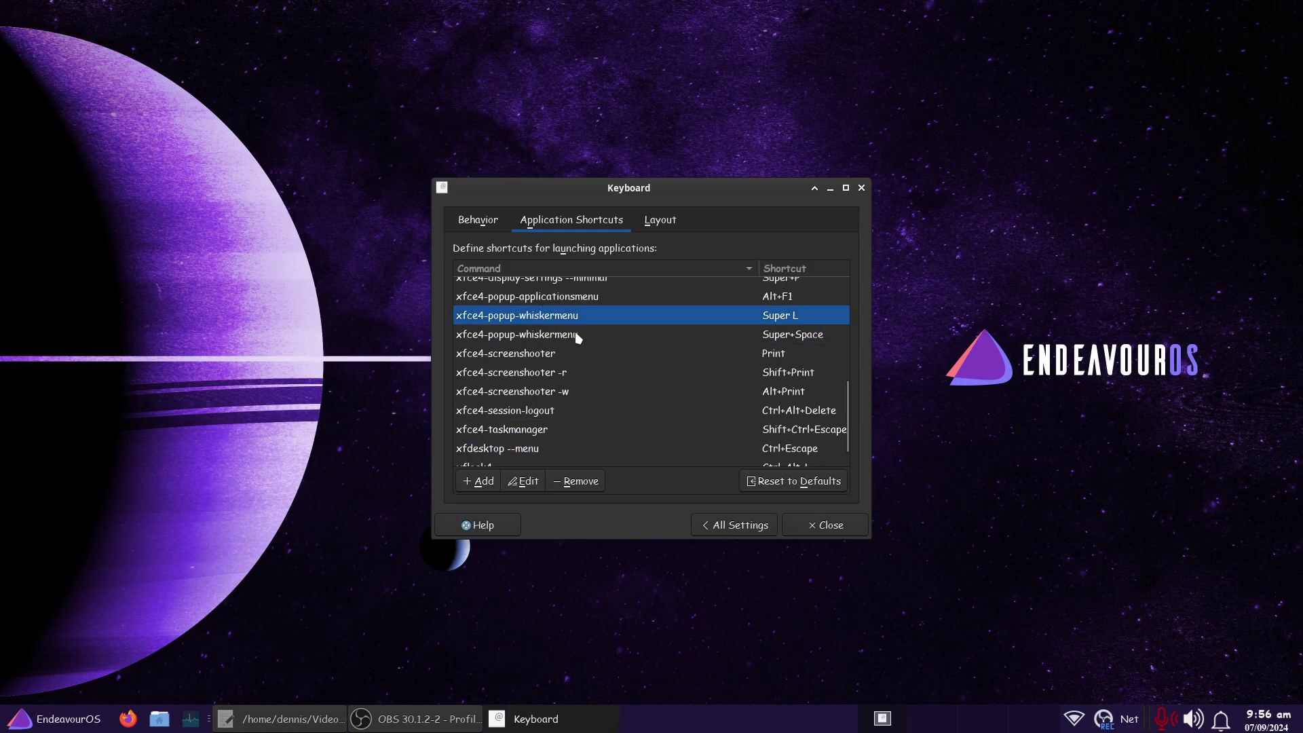
left_click(505, 340)
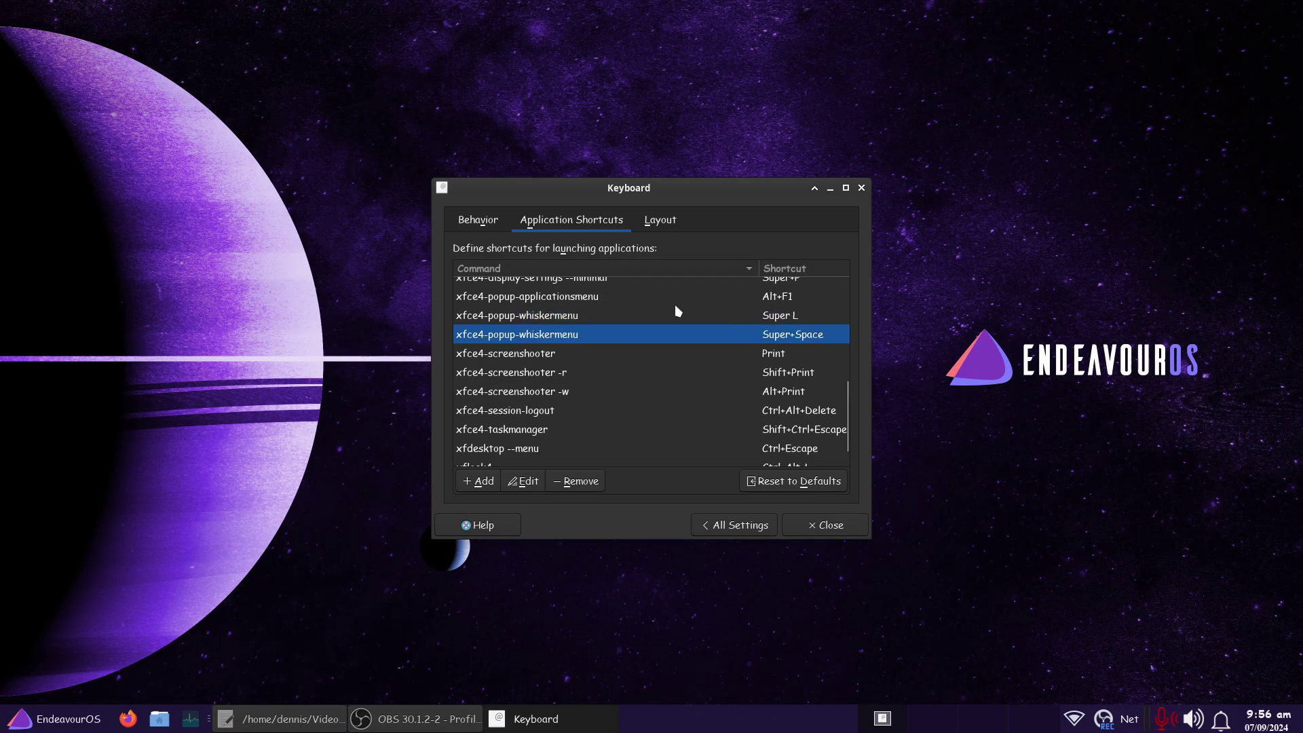
Step: Test the Super L whisker menu shortcut, and open then cancel the Add shortcut dialog
key("ctrl+space")
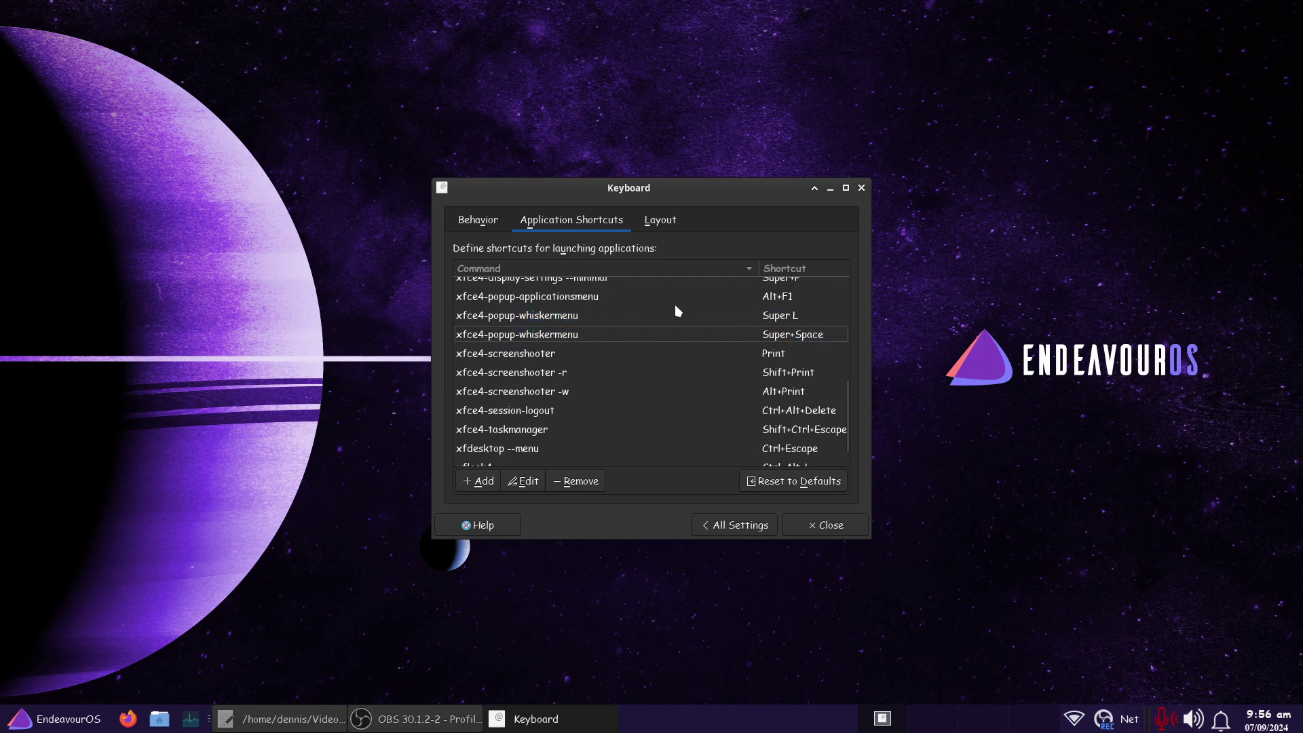
key("ctrl+space")
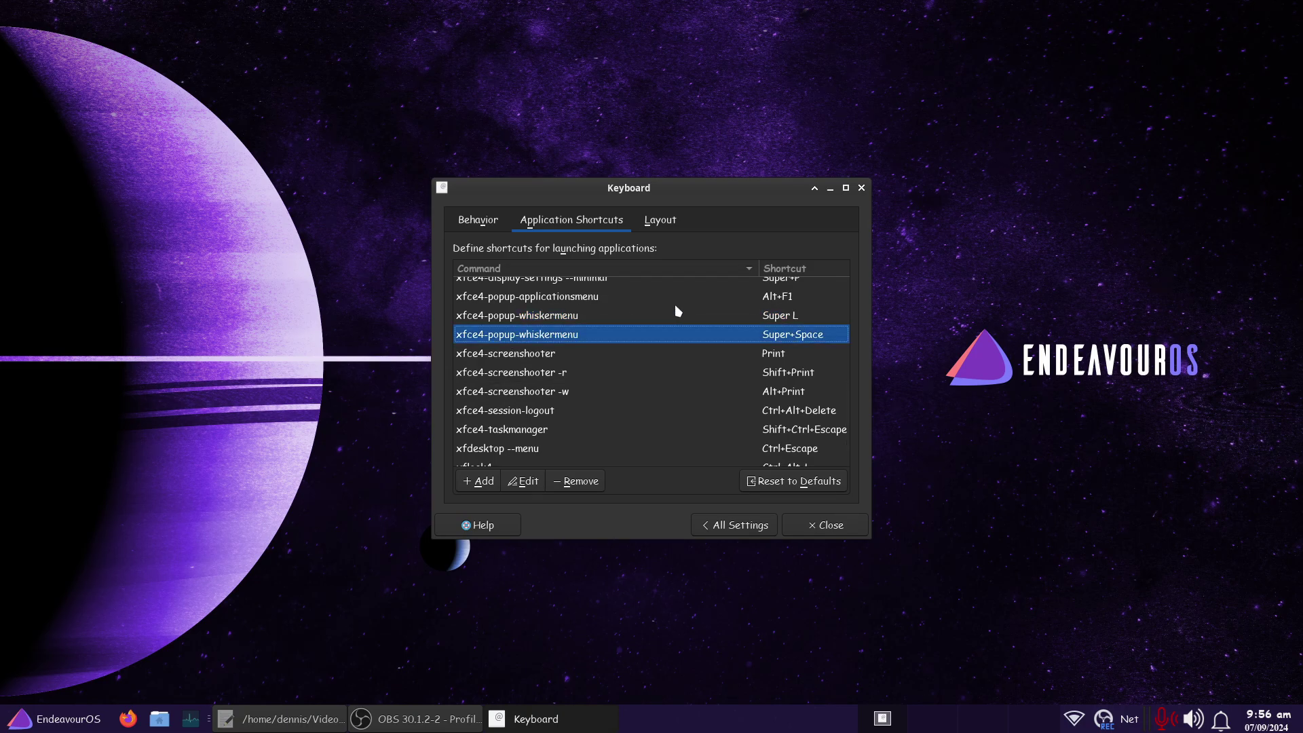
left_click(574, 320)
key("super")
key("super")
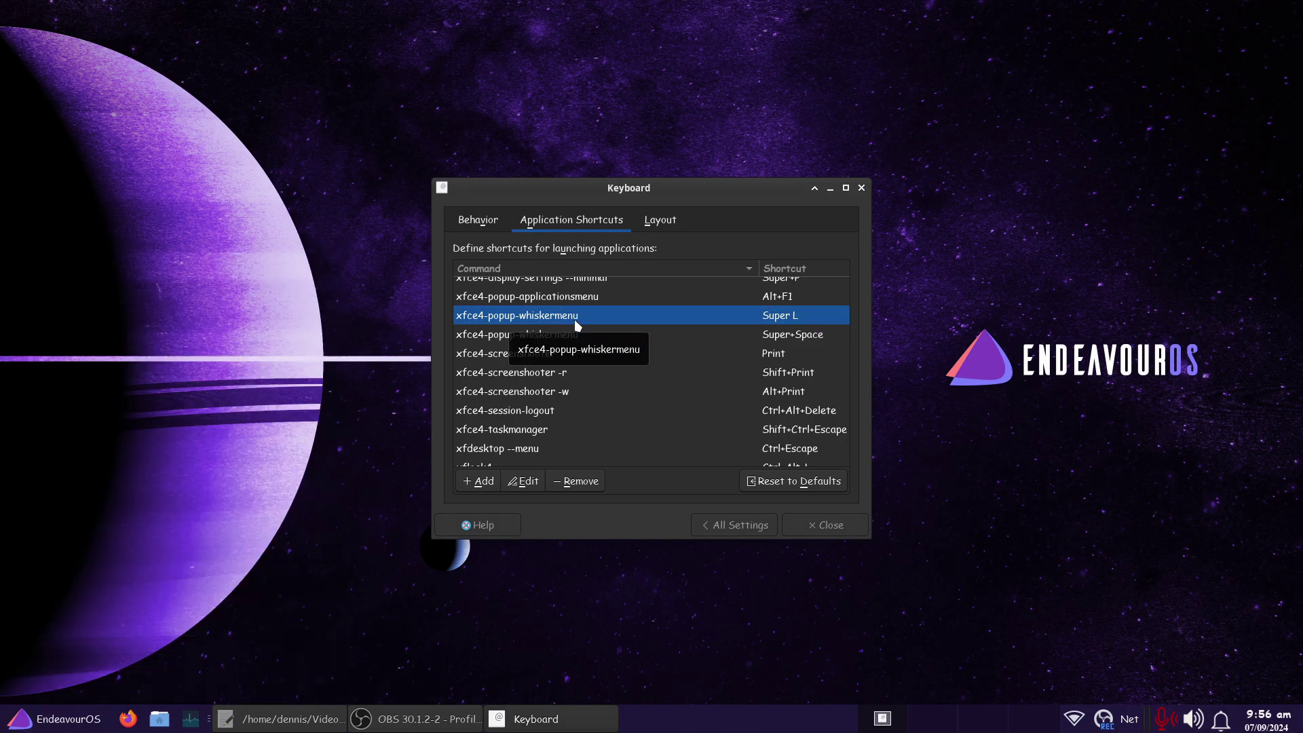
left_click(487, 482)
left_click(703, 419)
key("super")
key("Escape")
Step: Go back to the Settings Manager overview, scroll its categories, and close it
left_click(748, 526)
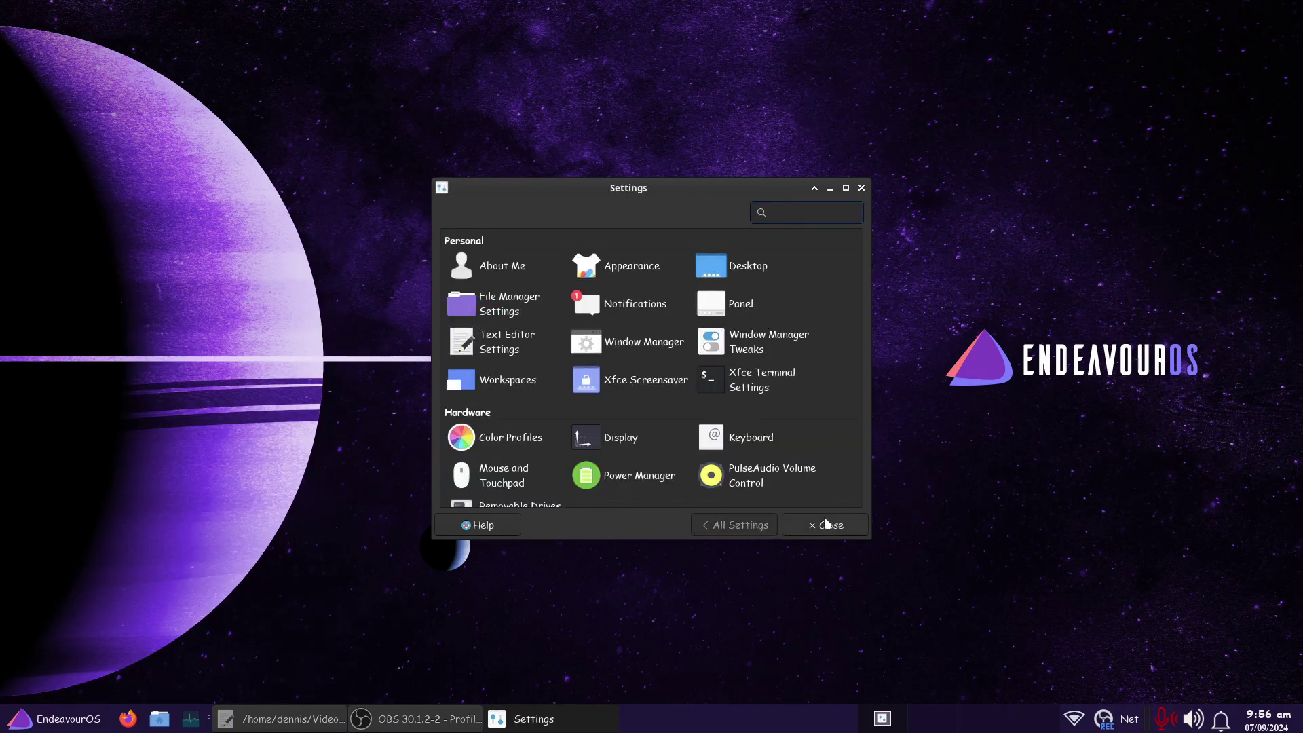
scroll(821, 441, "down", 5)
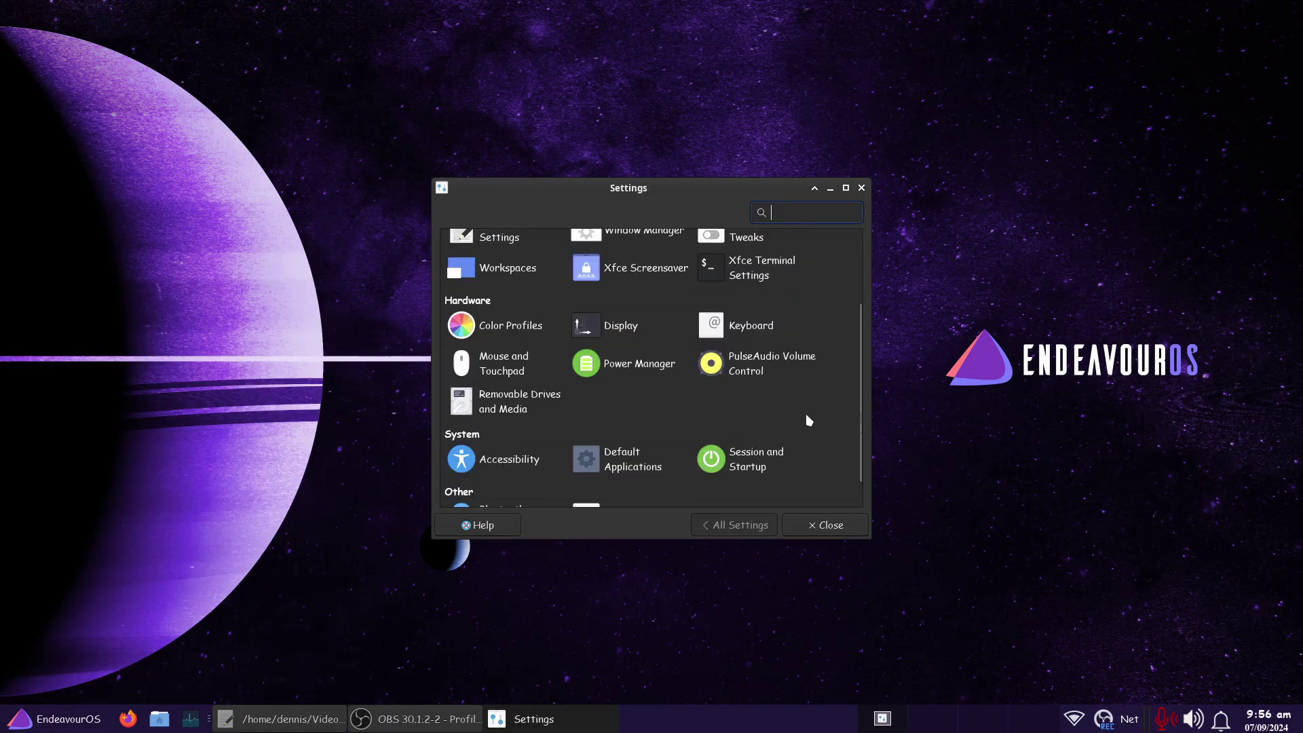
left_click(820, 525)
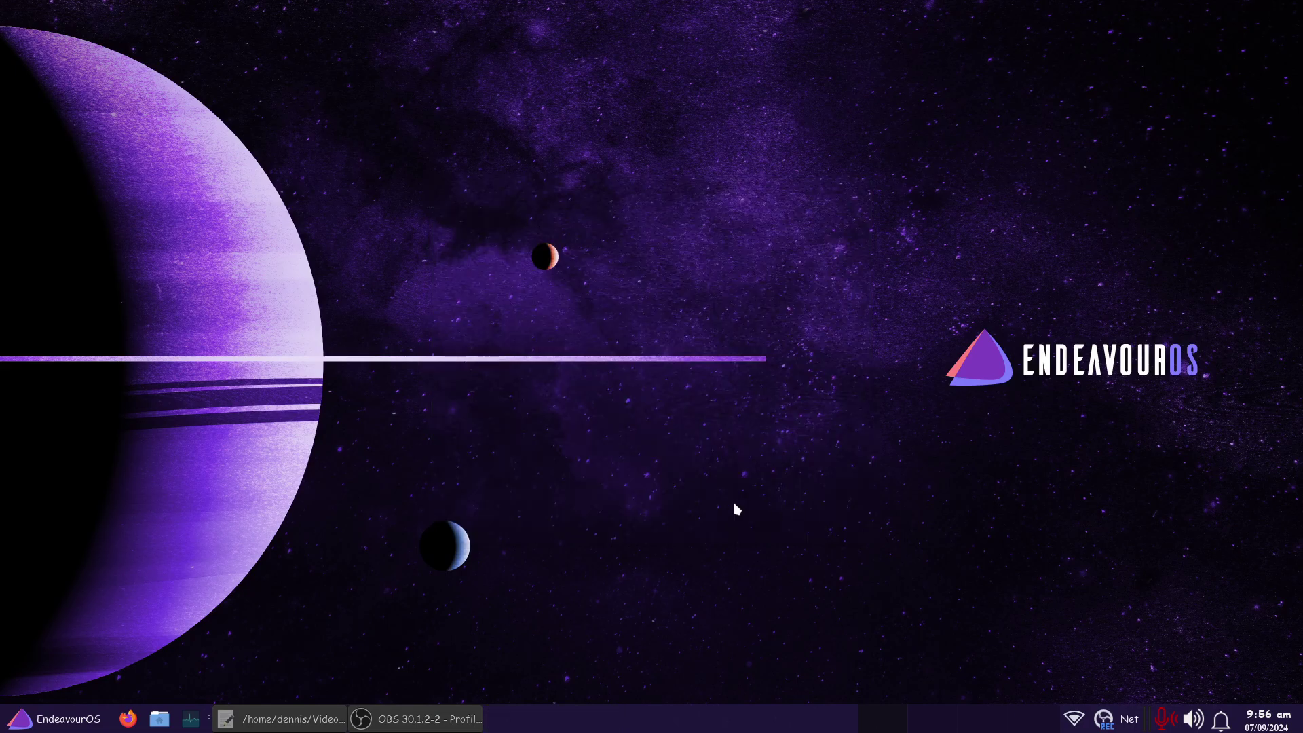